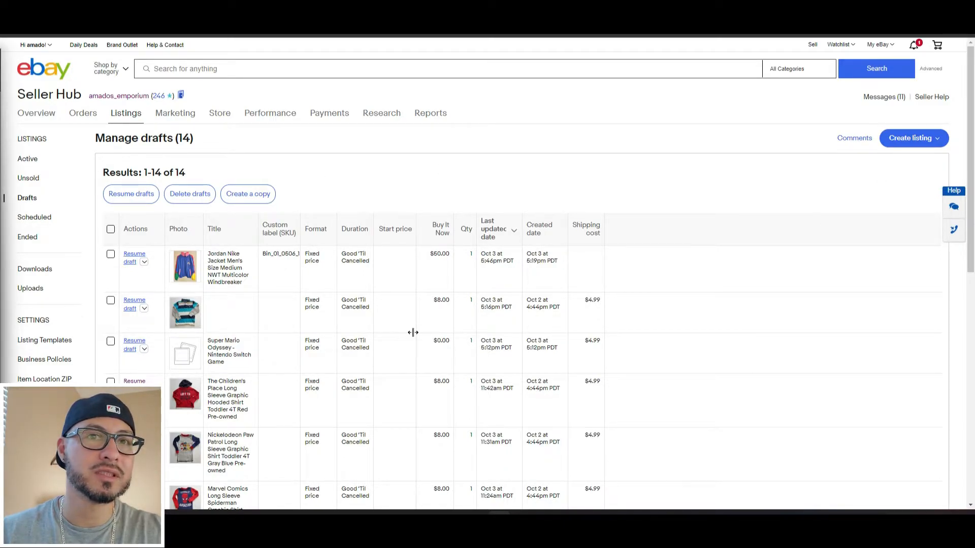
- Open the listing templates and create a listing from the New Era 59fifty template
left_click(51, 341)
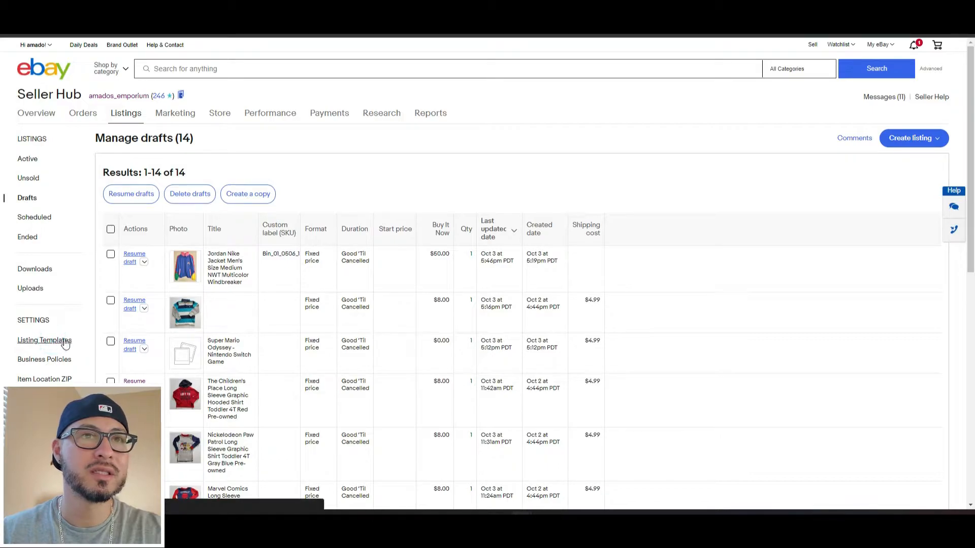
key("ctrl+plus")
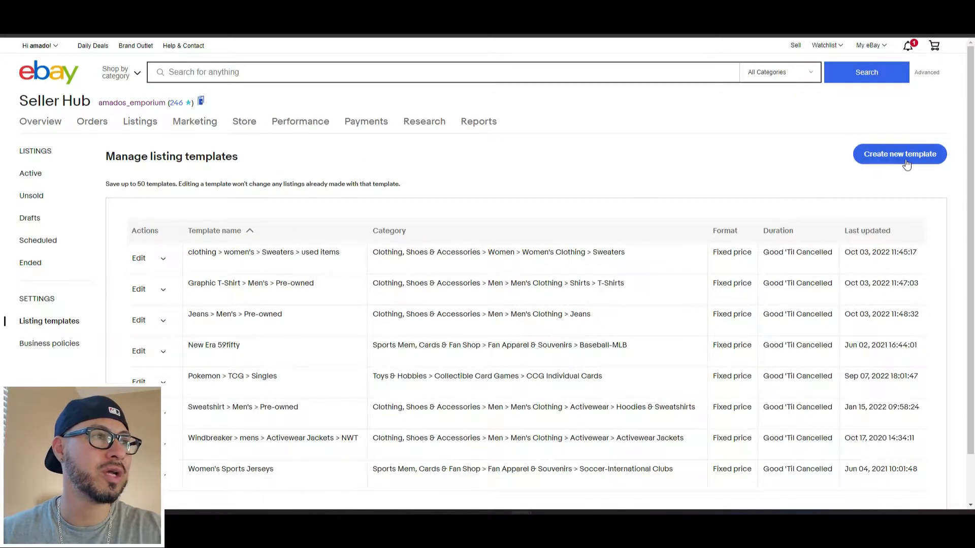
scroll(423, 319, "down", 1)
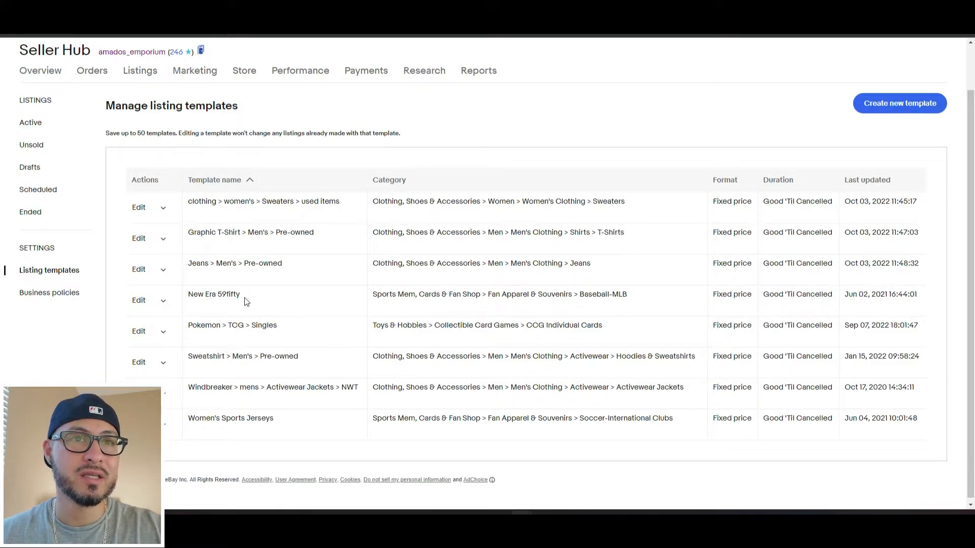
left_click(163, 303)
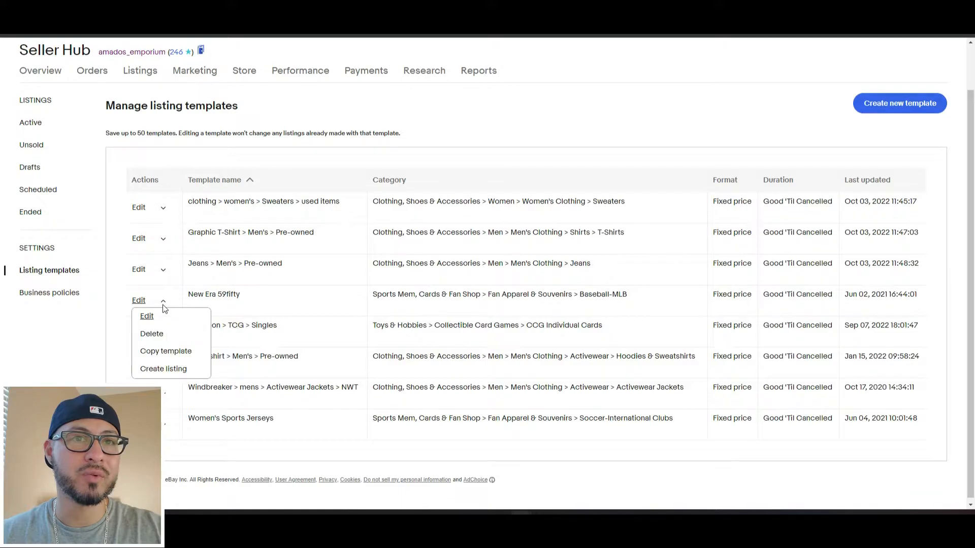
left_click(167, 369)
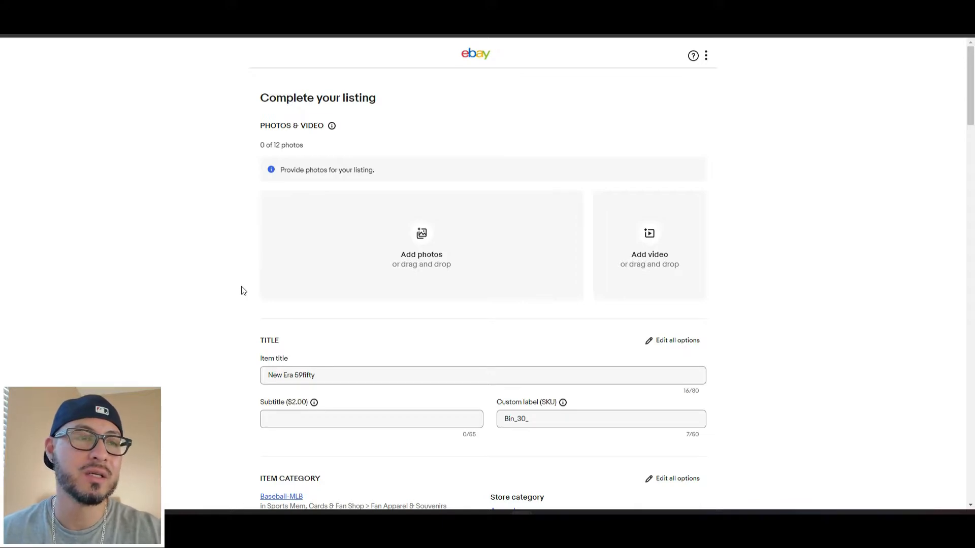
- Expand the item title to "Dodgers New Era 59fifty baseball cap Size 7 1/2"
scroll(211, 289, "down", 2)
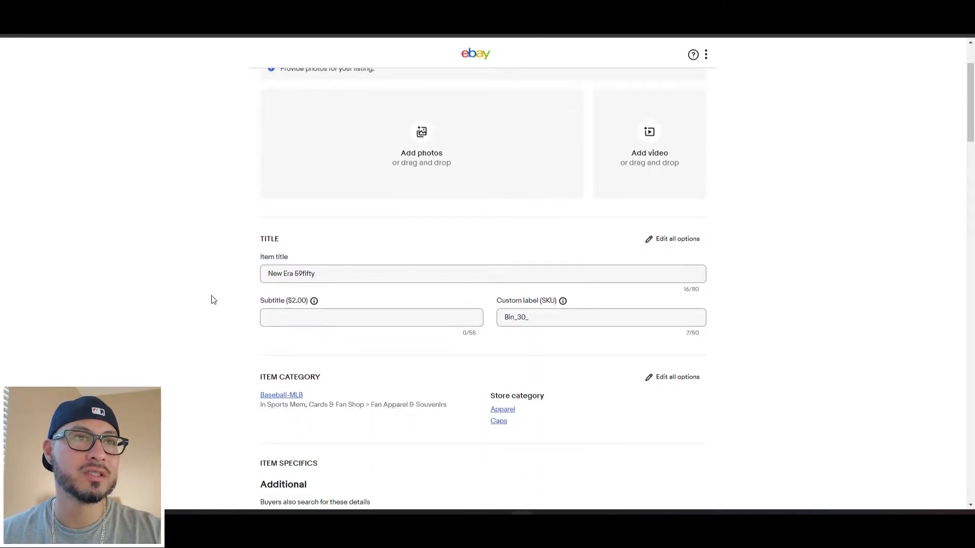
scroll(229, 305, "up", 2)
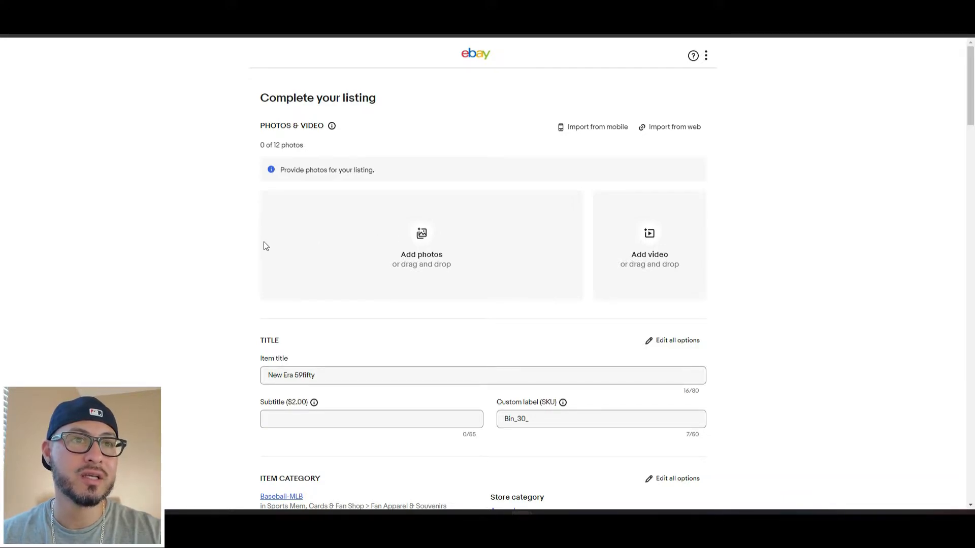
scroll(386, 304, "down", 1)
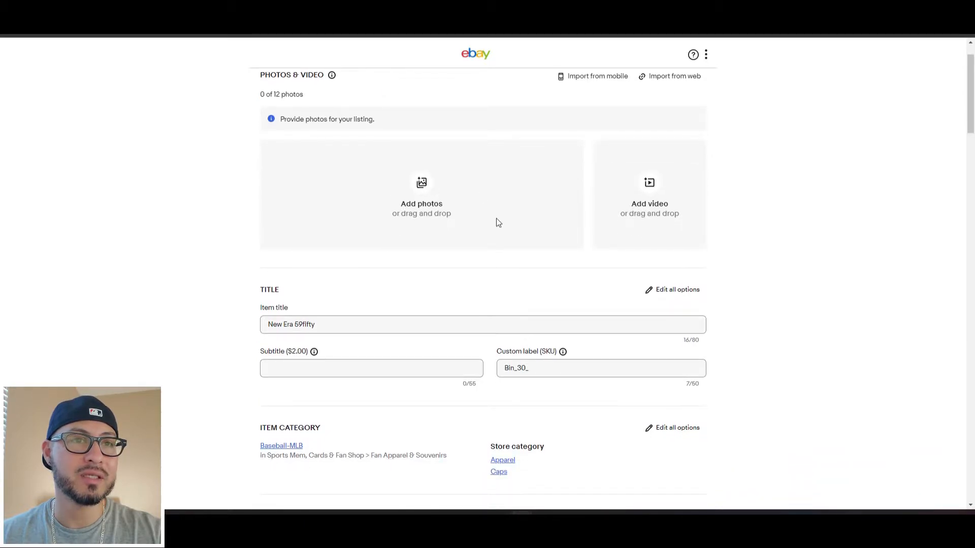
scroll(469, 283, "down", 2)
left_click_drag(321, 224, 264, 222)
left_click(342, 224)
left_click(340, 223)
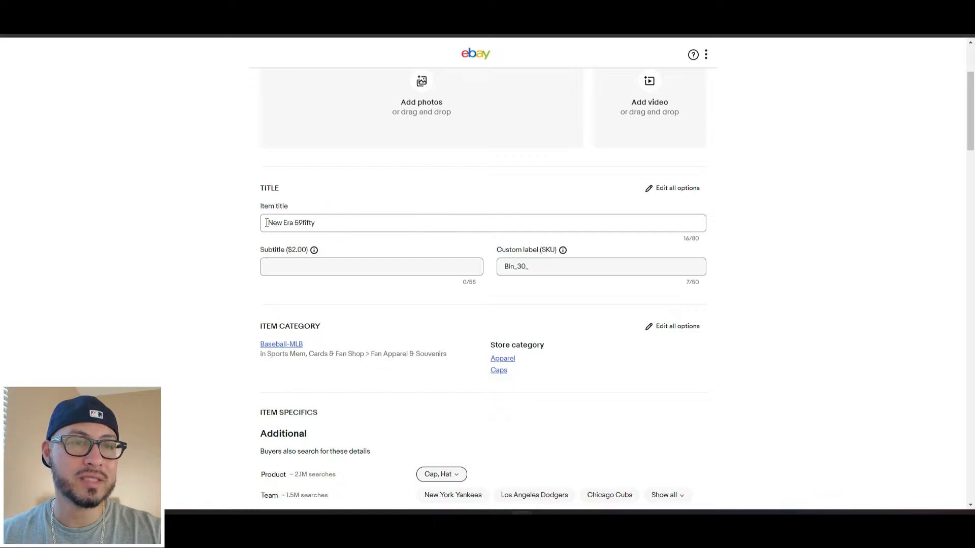
left_click(265, 223)
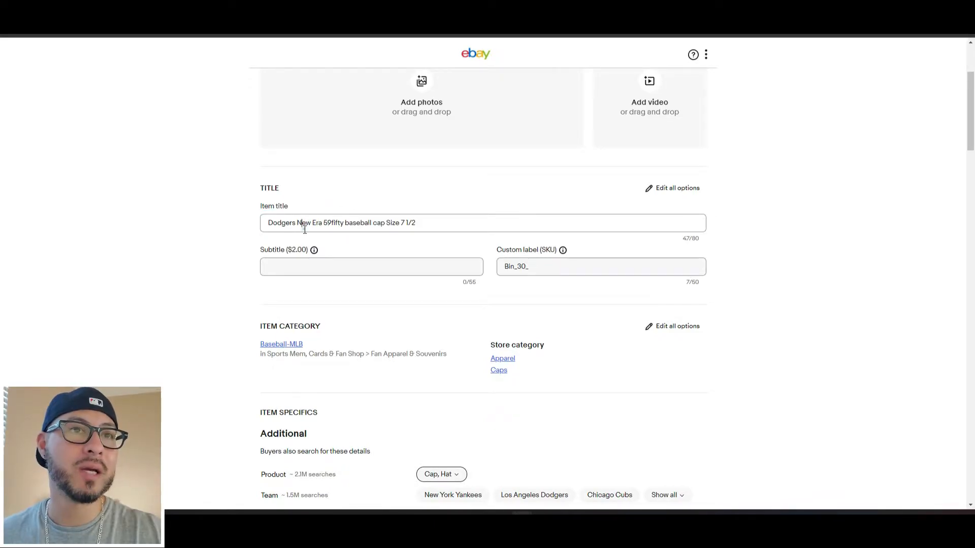
- Remove the team name and the size from the item title, leaving "New Era 59fifty baseball cap"
left_click(300, 222)
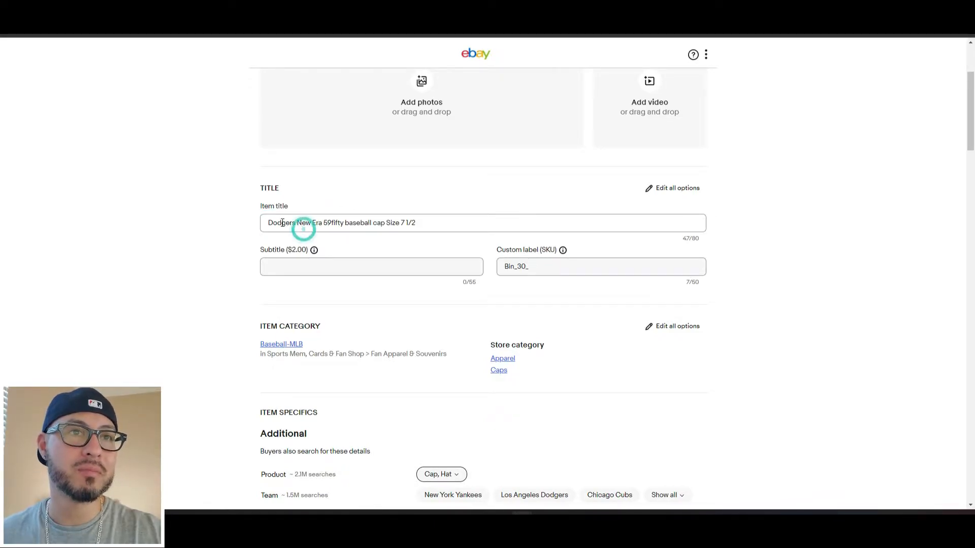
double_click(281, 223)
type("yank")
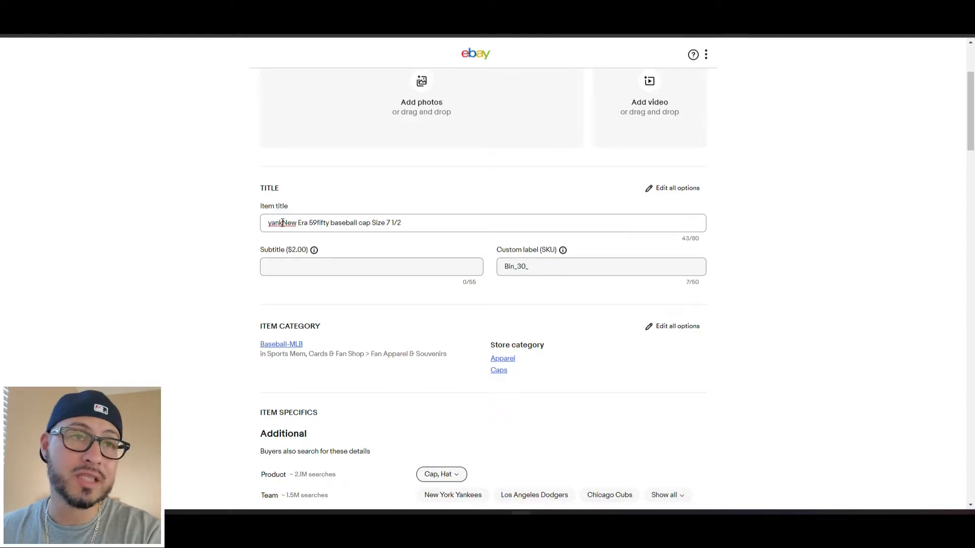
key("BackSpace")
key("BackSpace")
key("BackSpace")
key("BackSpace")
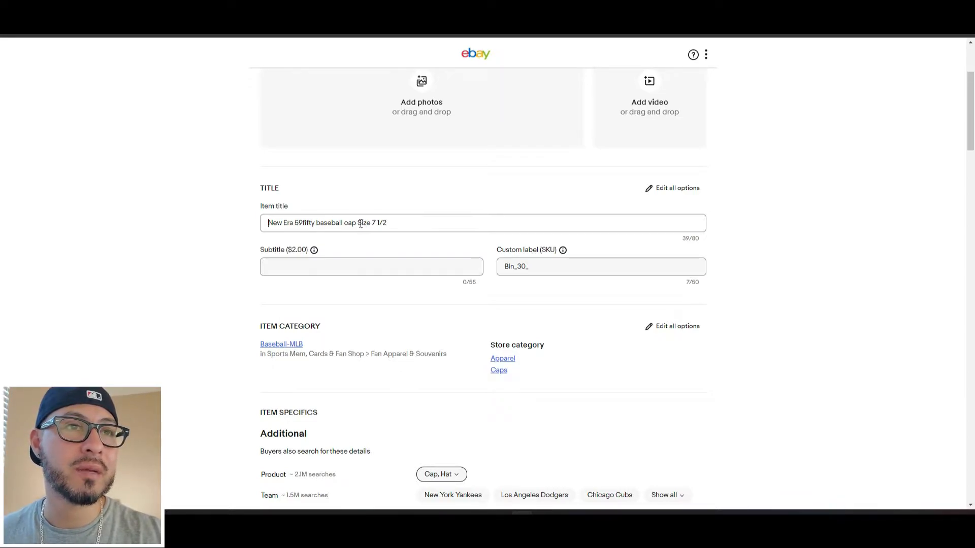
left_click_drag(358, 225, 431, 218)
key("BackSpace")
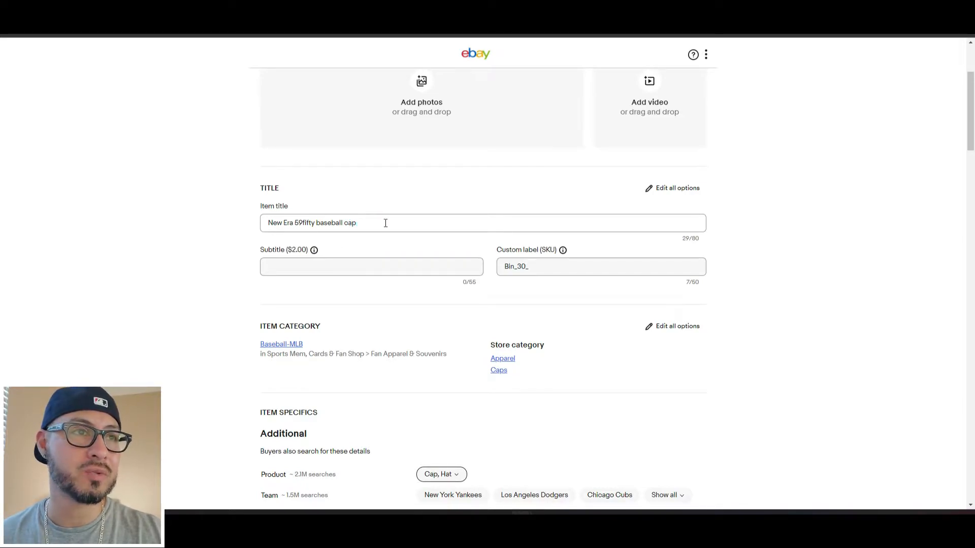
- Clear the custom label (SKU) of the listing
scroll(371, 267, "down", 1)
left_click_drag(542, 211, 455, 214)
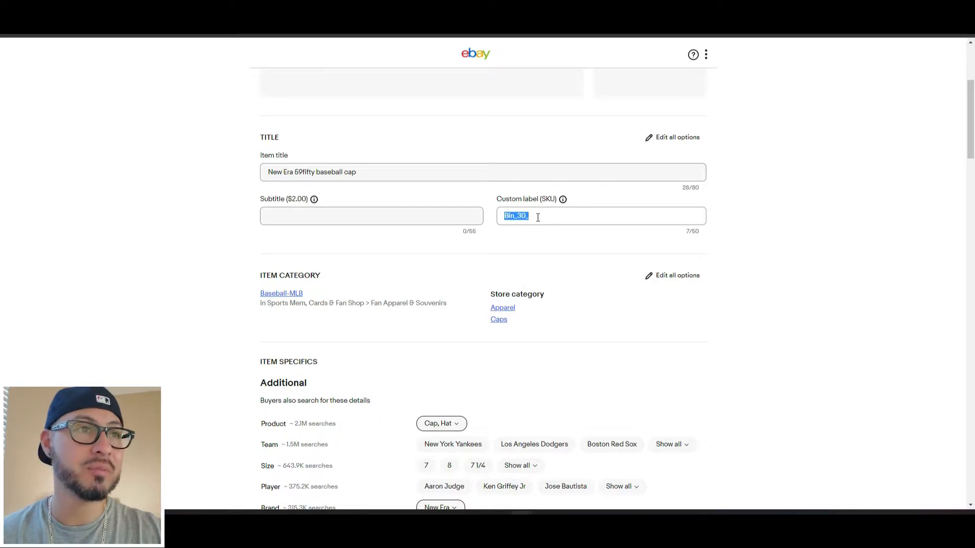
key("BackSpace")
- Examine the item category and the prefilled item specifics, including the sport options, down to the condition and description
scroll(540, 219, "down", 2)
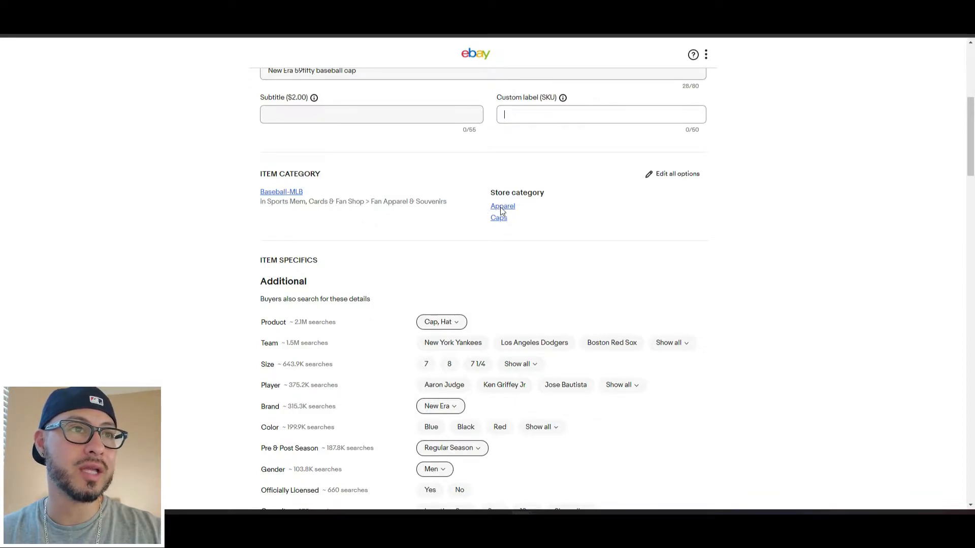
scroll(574, 258, "down", 2)
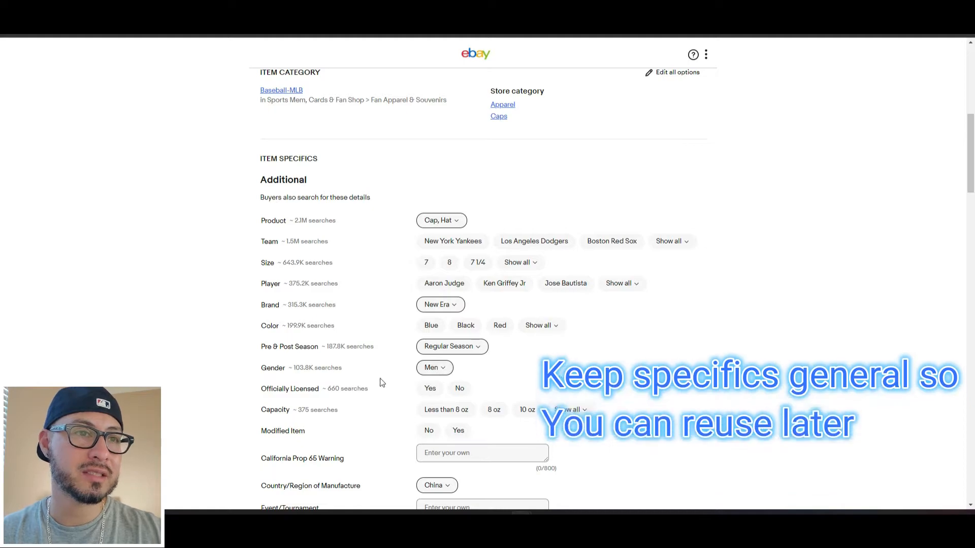
scroll(361, 410, "down", 3)
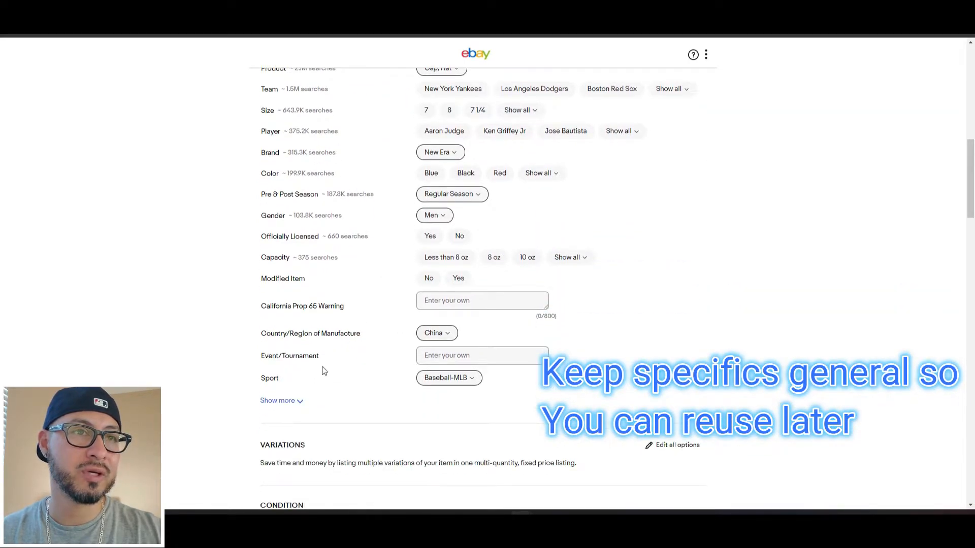
scroll(322, 367, "down", 2)
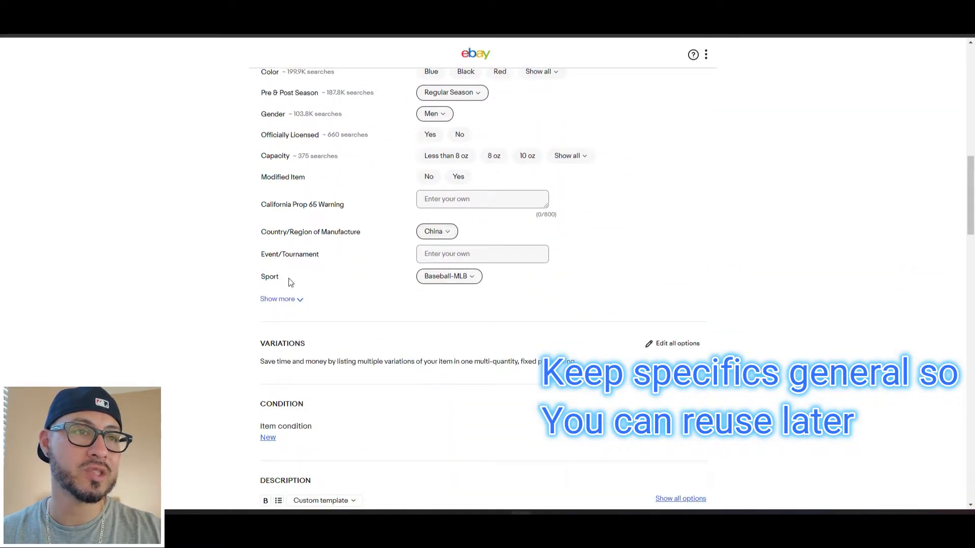
left_click(466, 277)
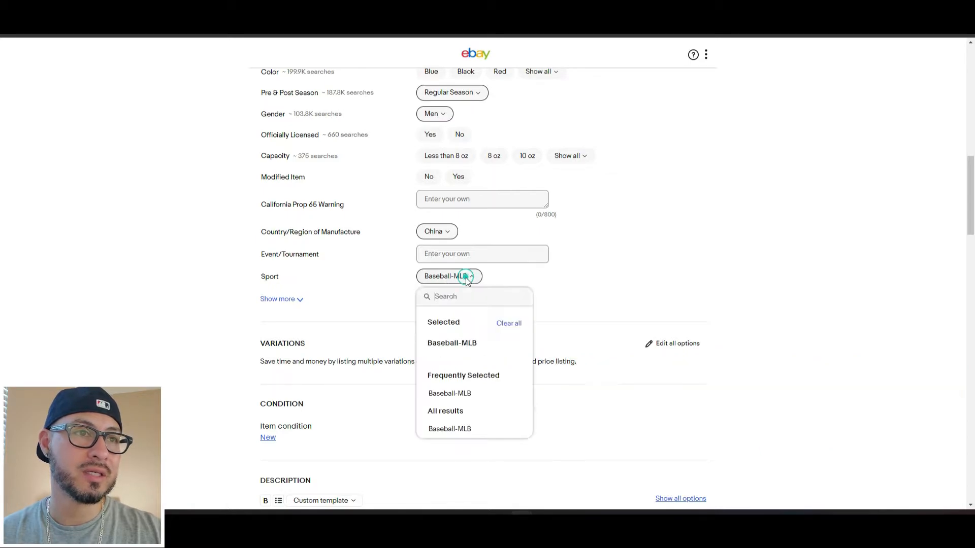
left_click(631, 298)
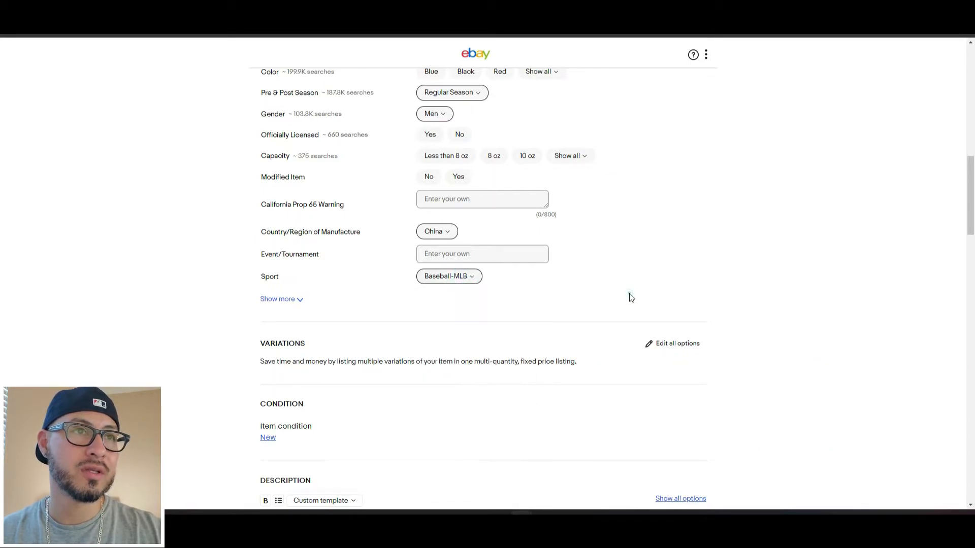
scroll(632, 292, "up", 2)
scroll(651, 294, "up", 2)
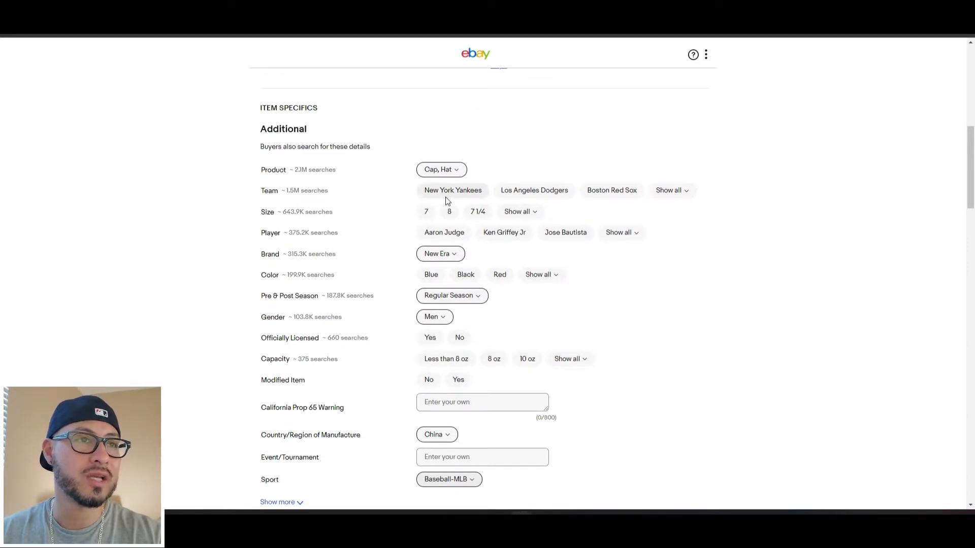
scroll(518, 388, "down", 2)
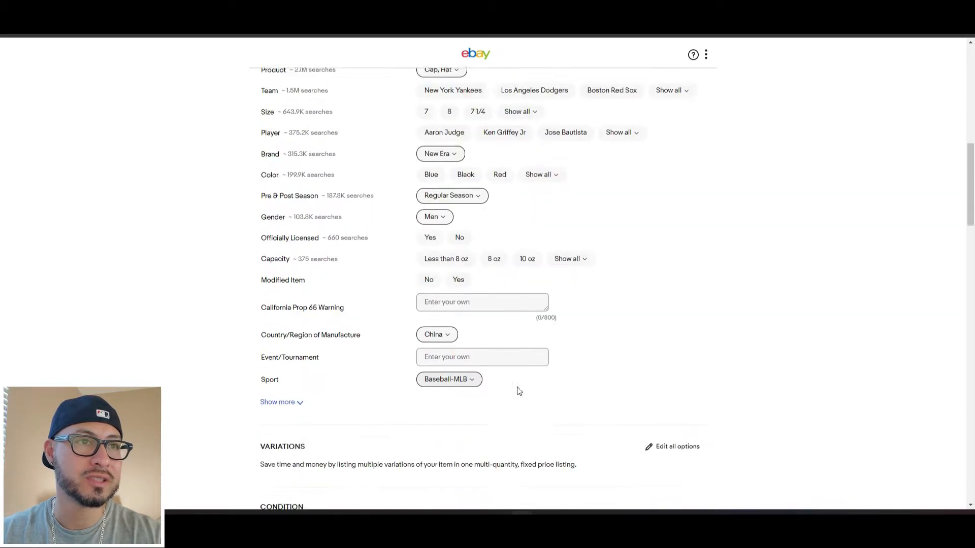
scroll(519, 391, "down", 6)
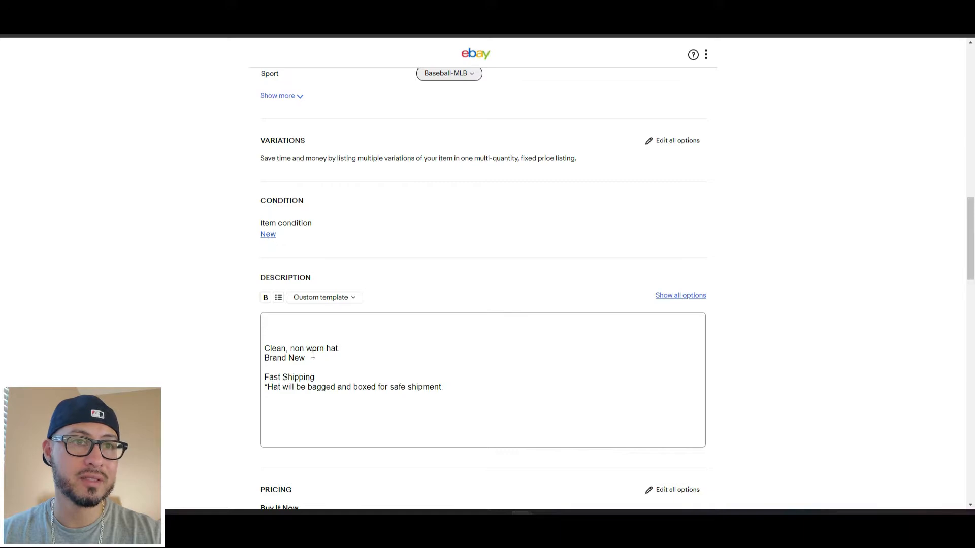
- Copy the item title into the blank line above the existing text in the description
left_click(269, 323)
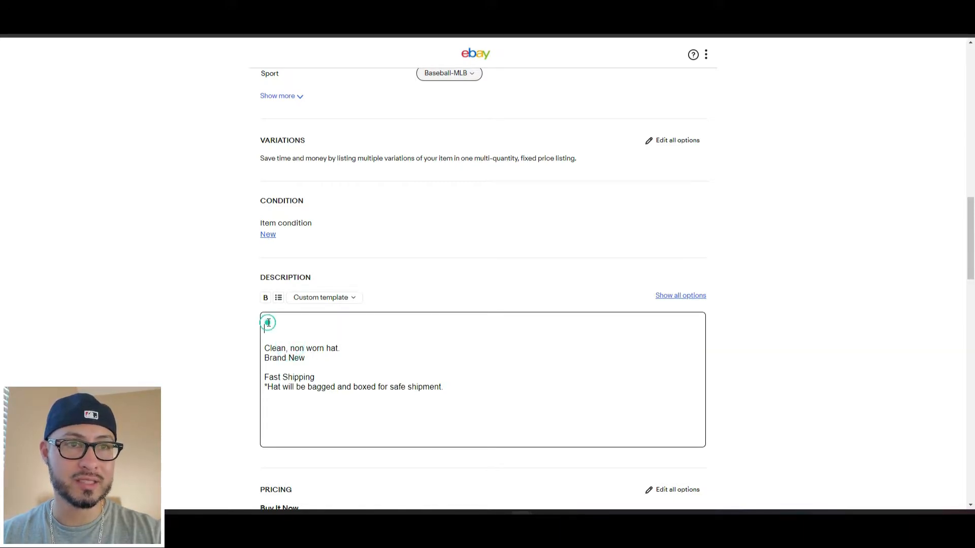
left_click(268, 316)
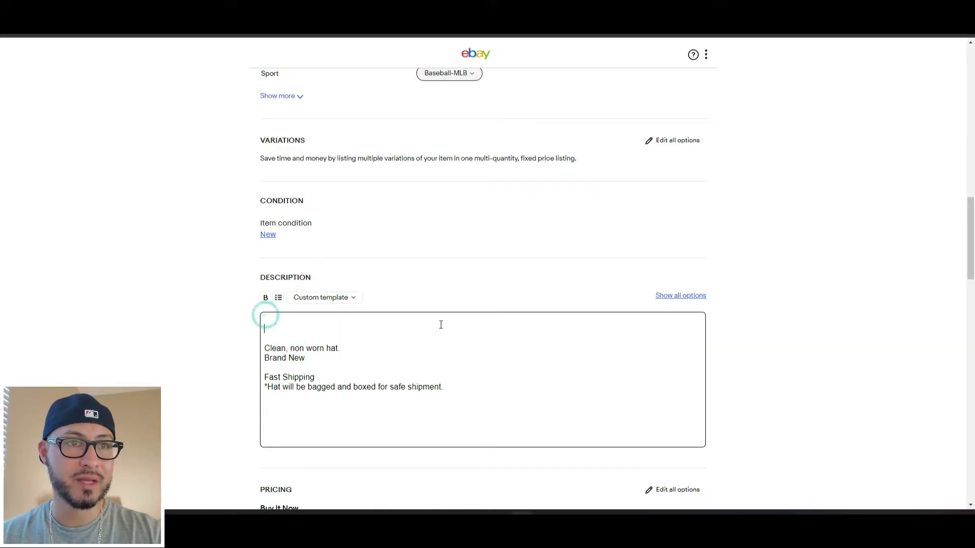
left_click_drag(261, 344, 468, 393)
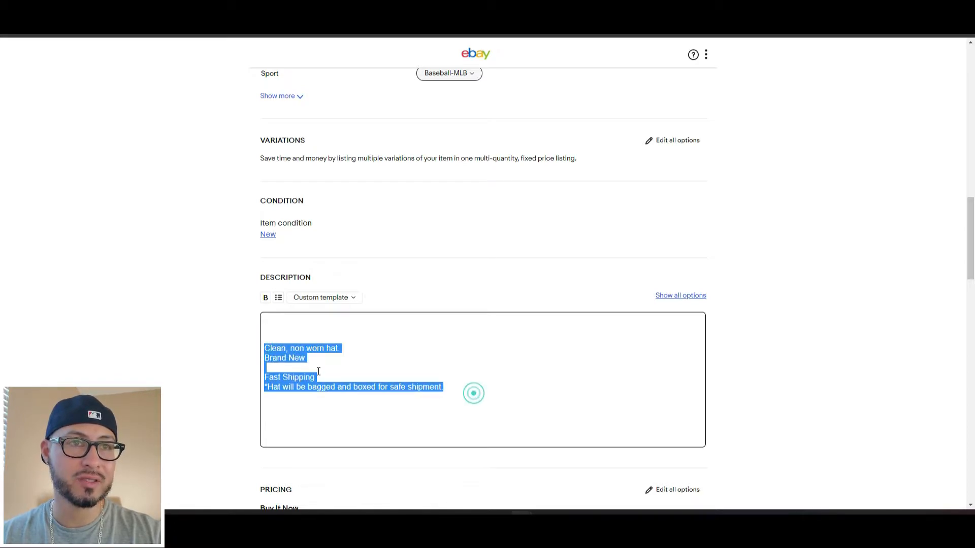
left_click(475, 395)
left_click(279, 315)
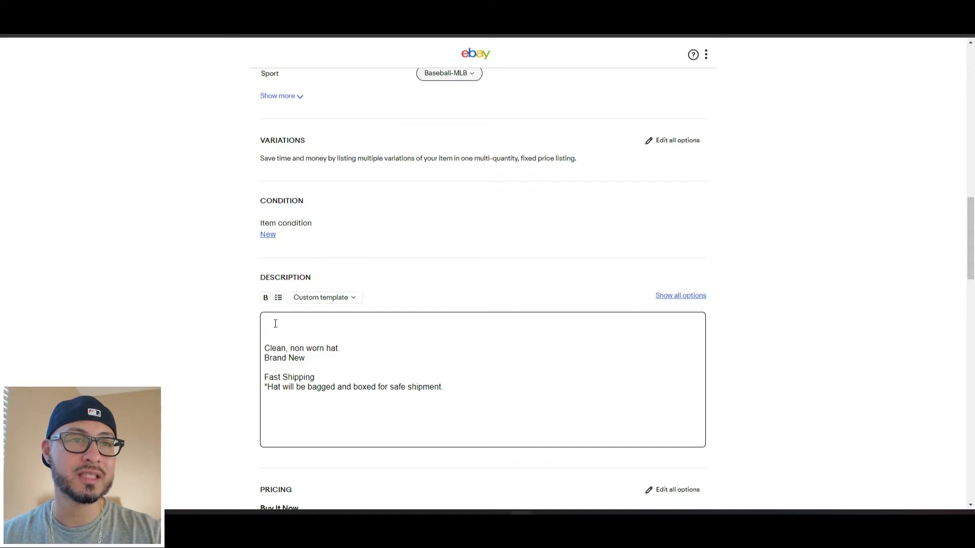
scroll(431, 278, "up", 10)
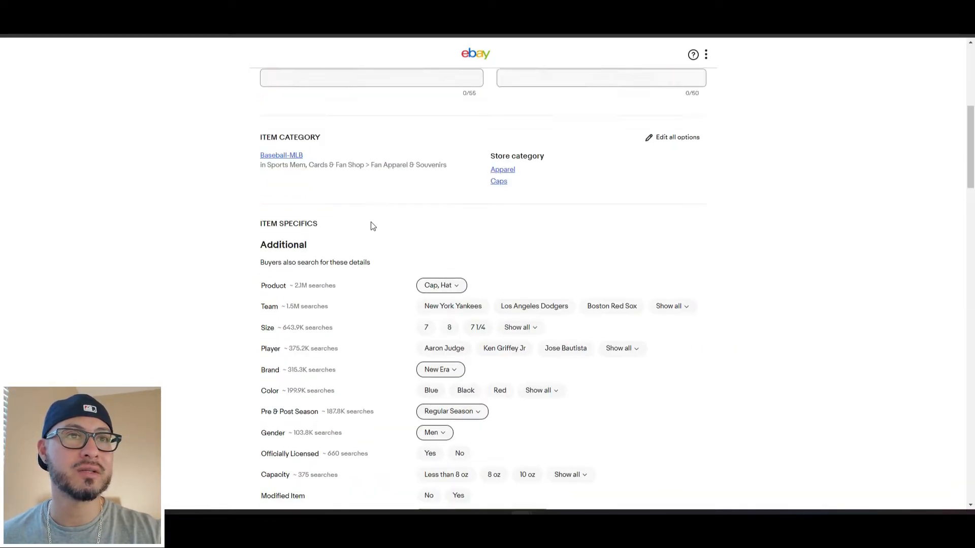
scroll(372, 226, "up", 6)
left_click_drag(376, 373, 232, 366)
key("ctrl+c")
scroll(283, 361, "down", 15)
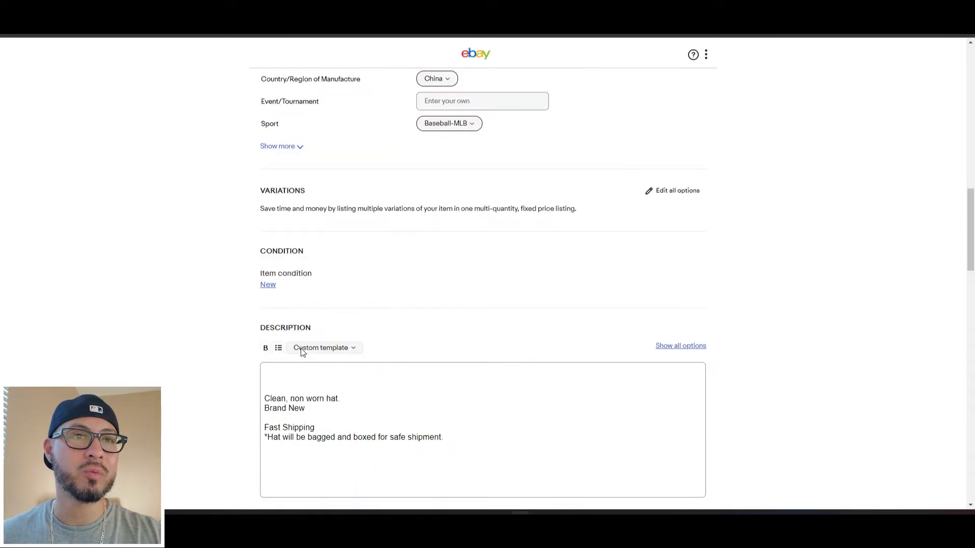
scroll(302, 352, "down", 4)
left_click(274, 170)
key("ctrl+v")
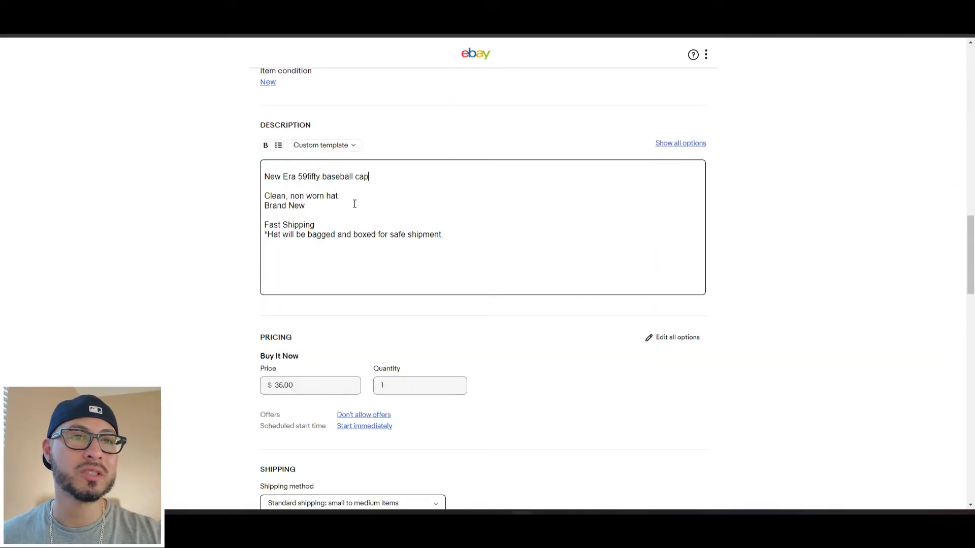
- Examine the listing's pricing, package weight and dimensions, domestic and international shipping, promotion, payment and return preferences
scroll(354, 203, "down", 3)
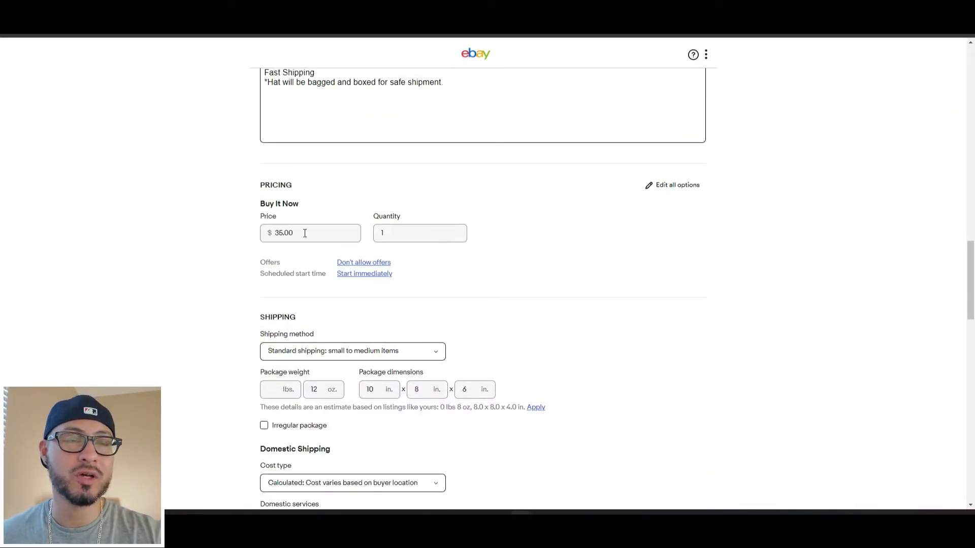
scroll(289, 287, "down", 3)
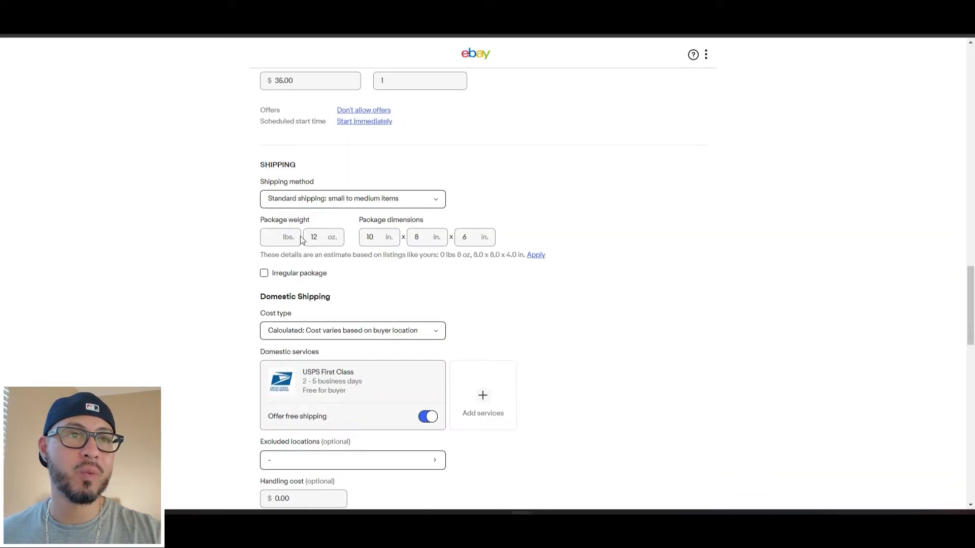
left_click(318, 242)
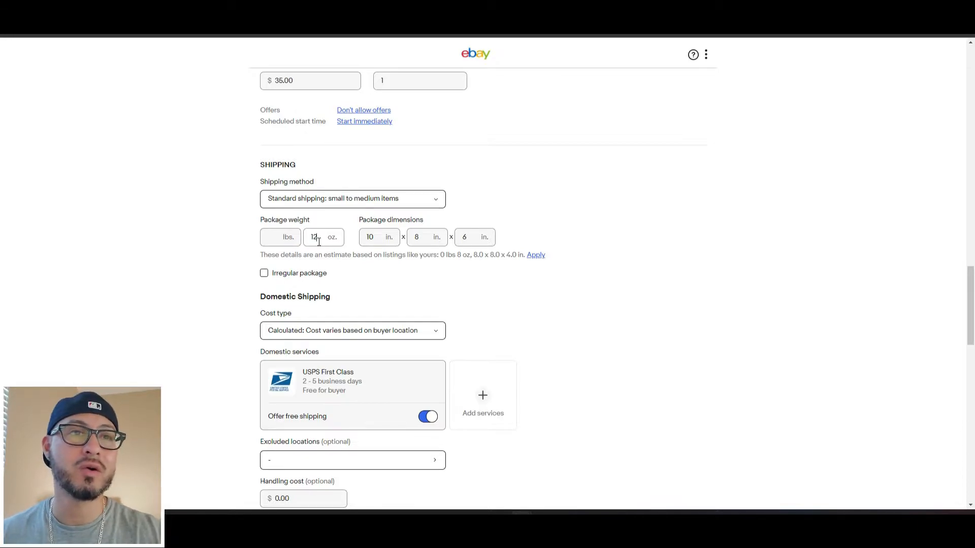
left_click(320, 240)
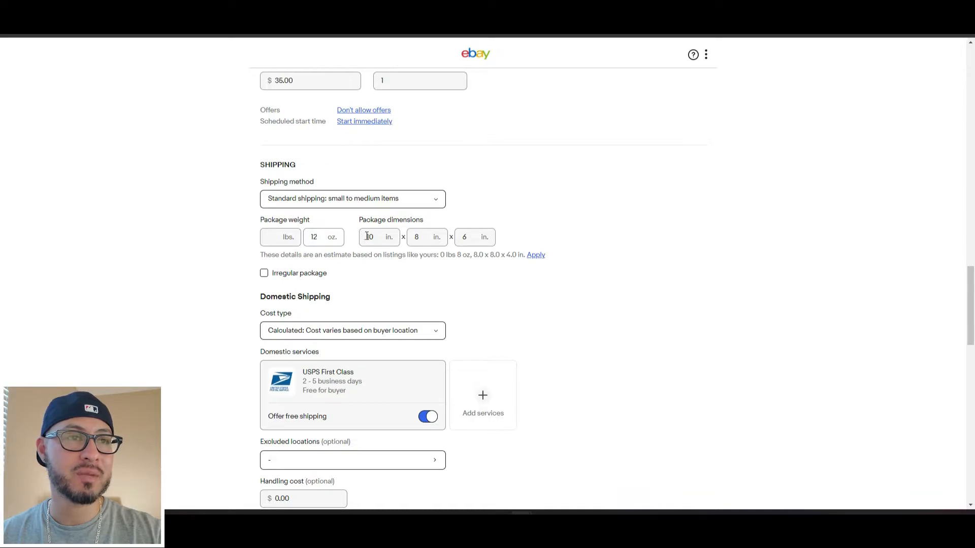
scroll(483, 289, "down", 2)
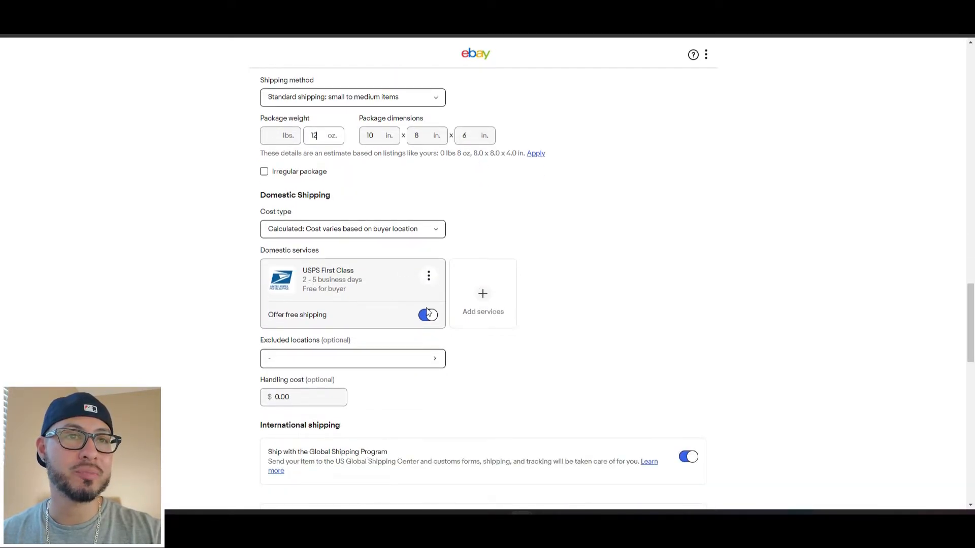
scroll(467, 386, "down", 6)
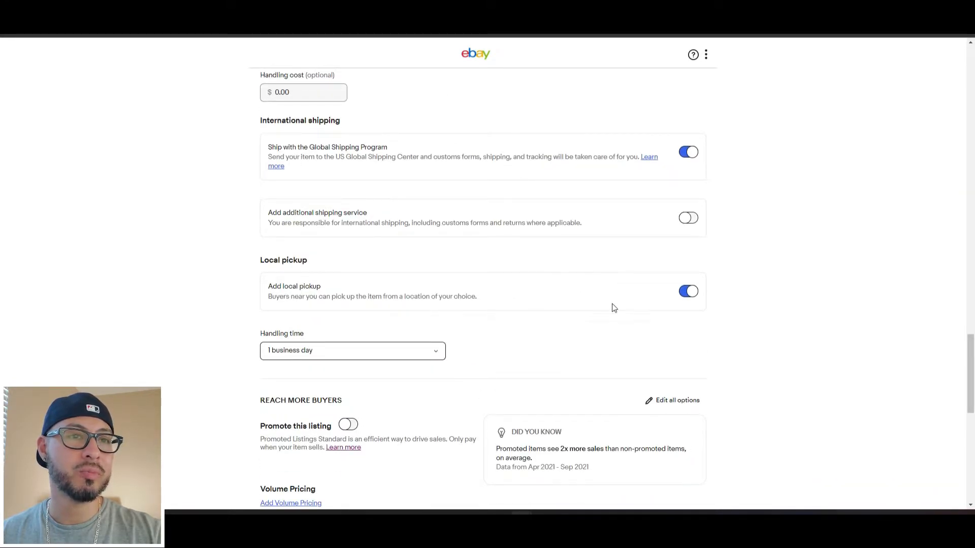
scroll(524, 362, "down", 6)
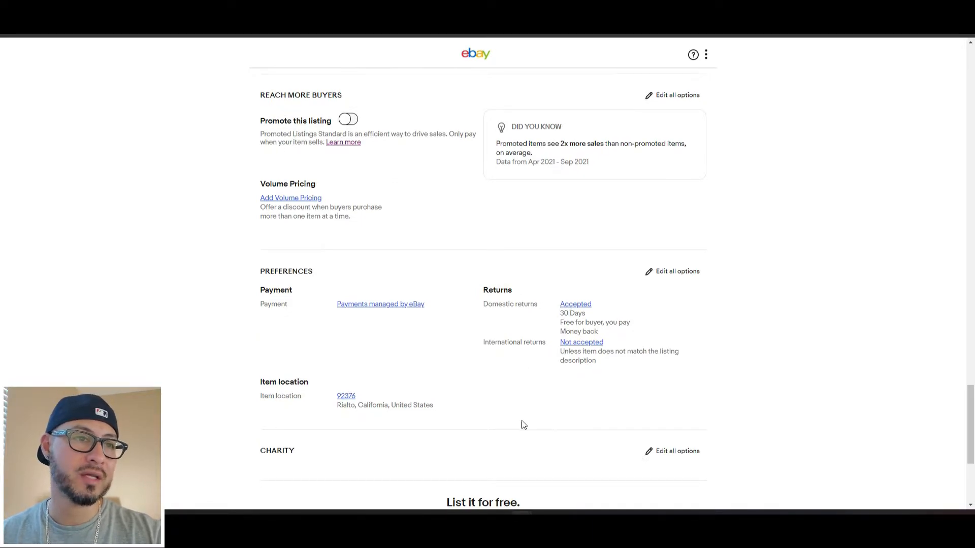
scroll(522, 420, "down", 3)
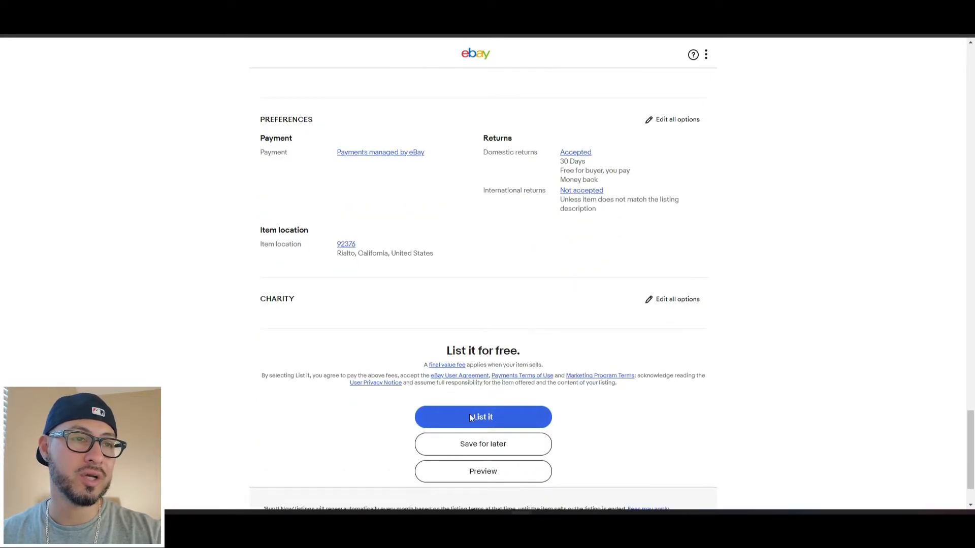
- Preview the baseball cap listing, close the preview and save the listing for later as a draft
left_click(489, 471)
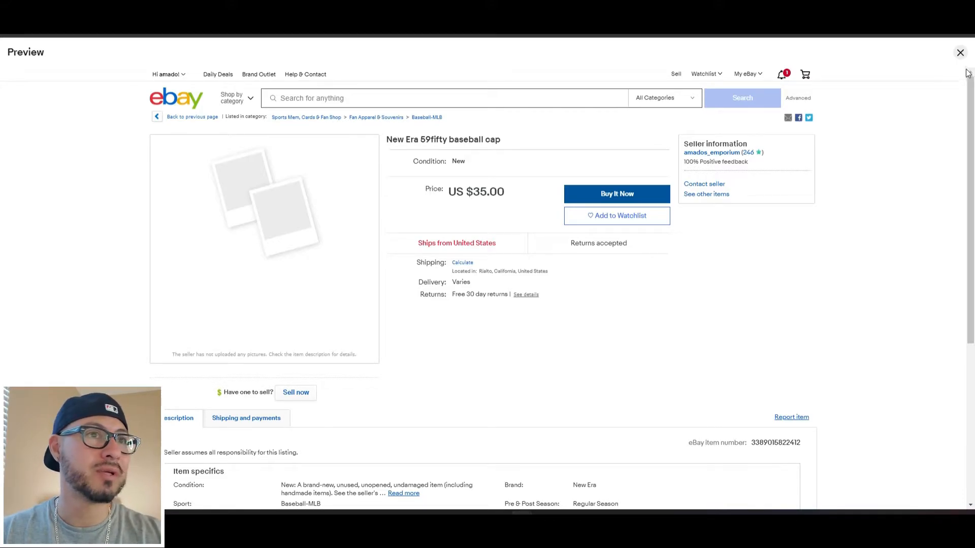
left_click(960, 53)
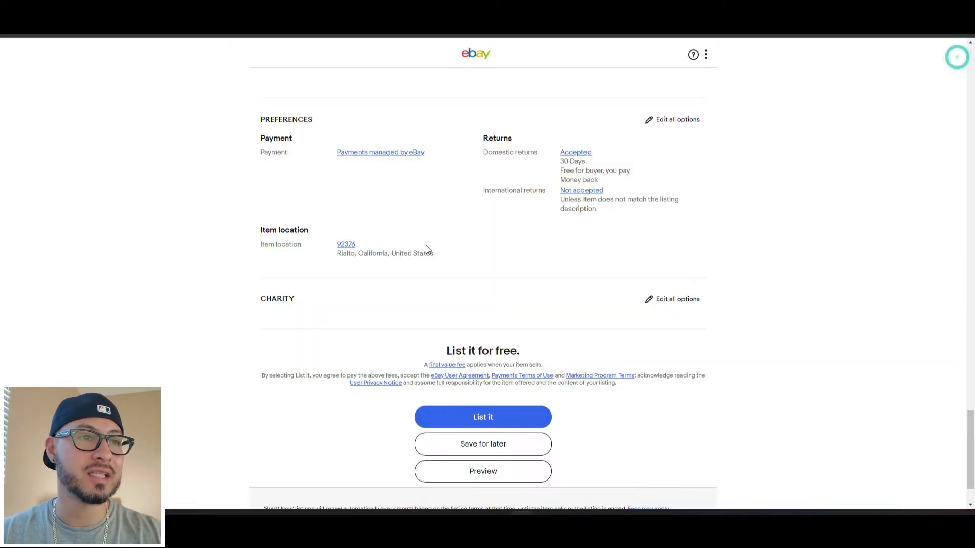
left_click(504, 449)
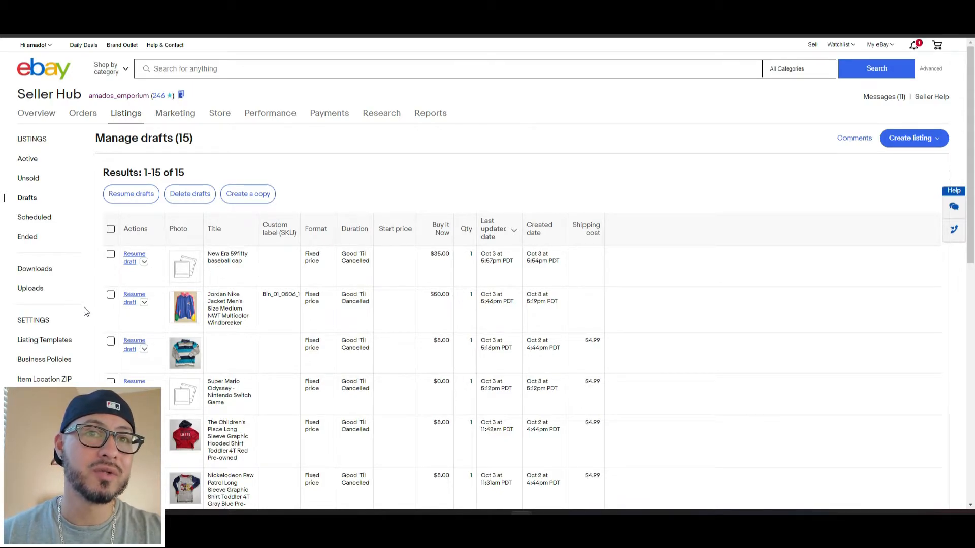
- Create a new listing template from the listing templates page and name it "Women's Sweater > preowned"
left_click(56, 341)
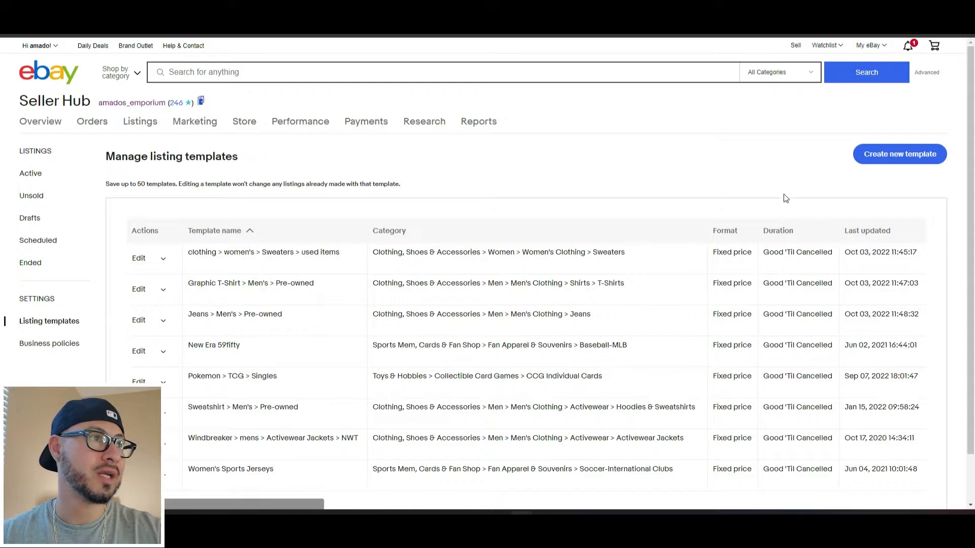
left_click(898, 154)
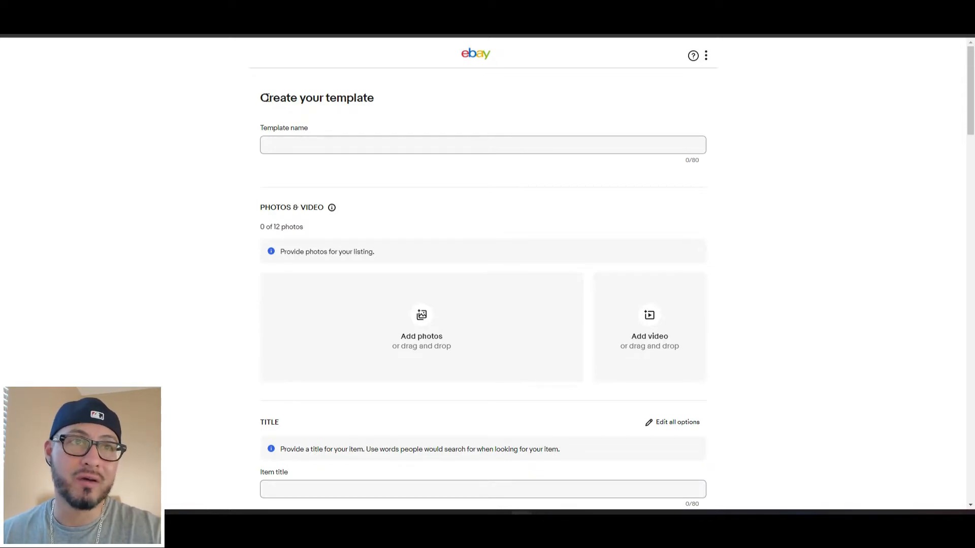
left_click(314, 144)
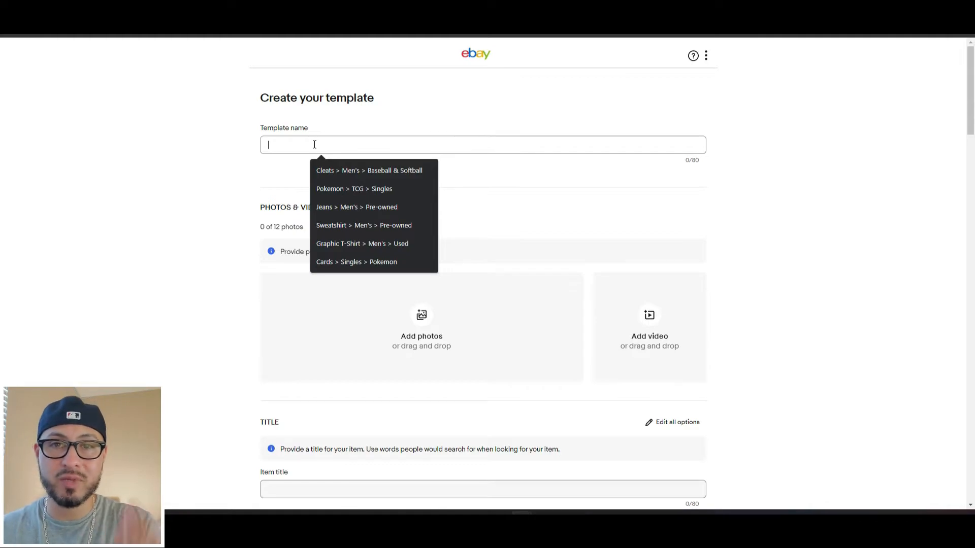
left_click(314, 145)
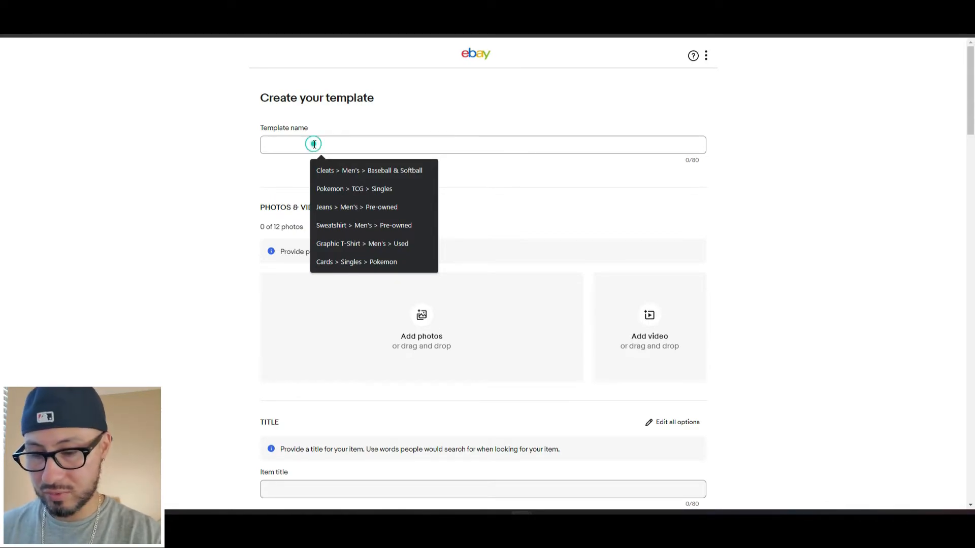
type("Women's Sweater > preowned")
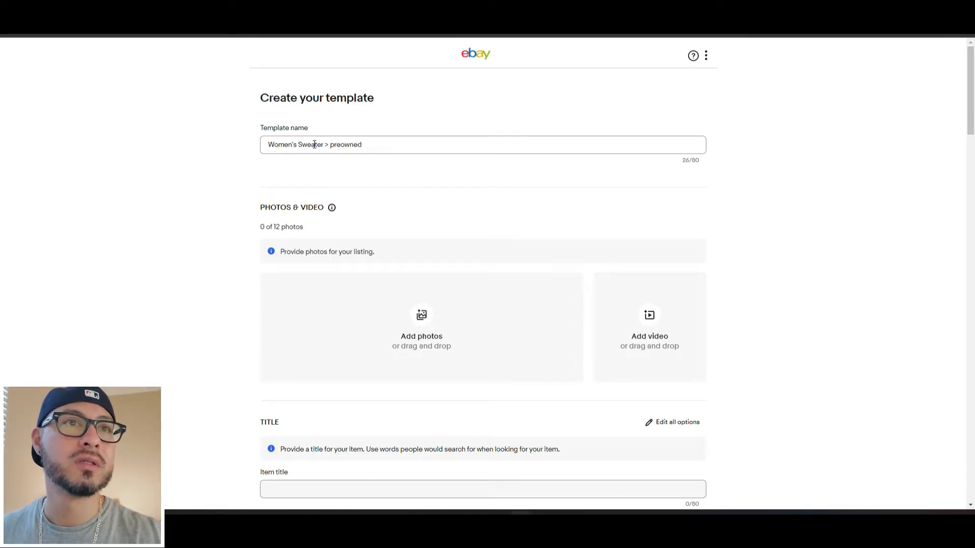
left_click(381, 146)
left_click(250, 221)
- Enter "Women's Sweater Pre-owned" as the template's item title, without a leading space
scroll(239, 233, "down", 2)
scroll(238, 233, "up", 1)
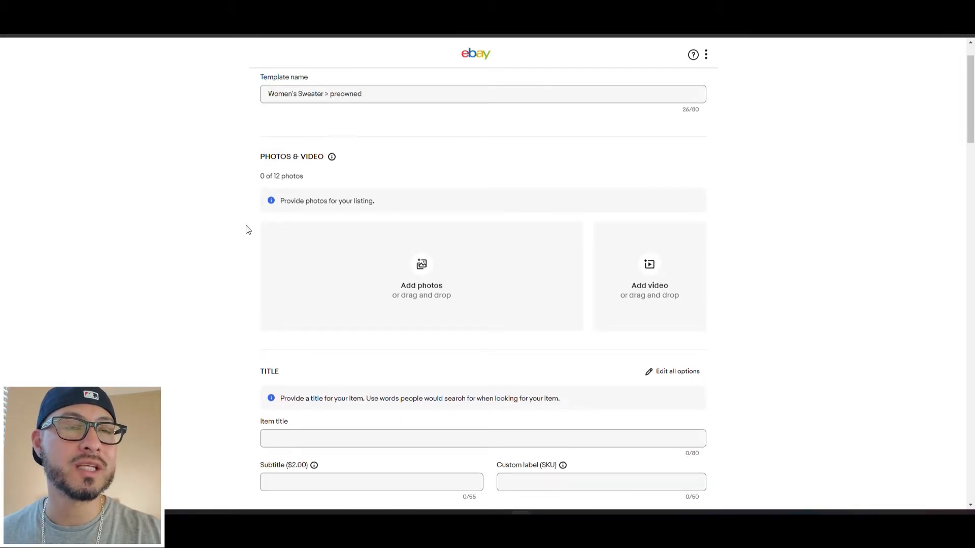
scroll(230, 244, "down", 3)
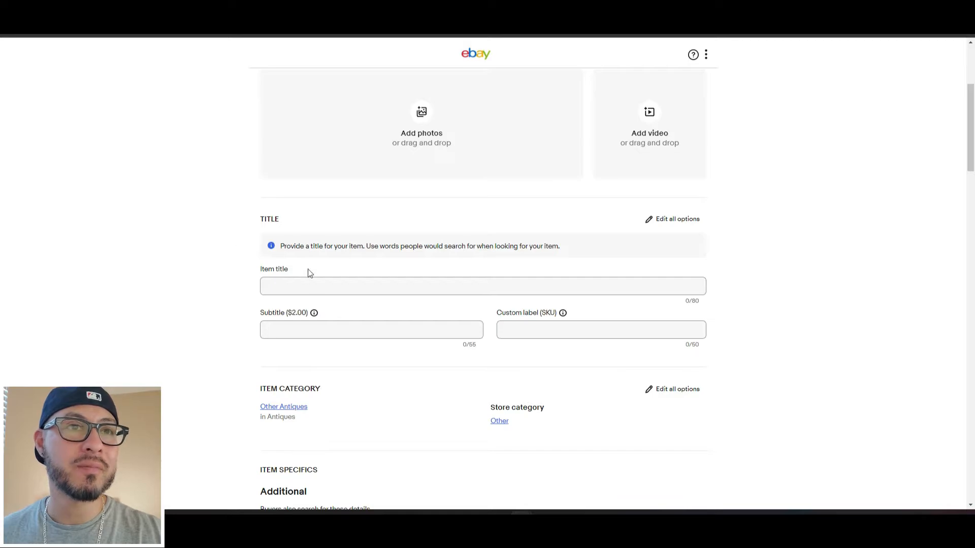
left_click(300, 283)
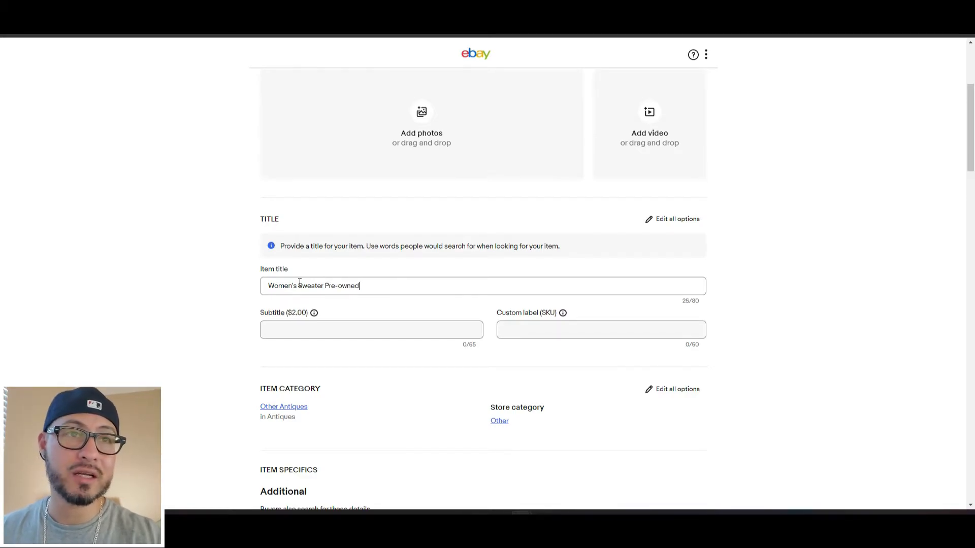
left_click(268, 286)
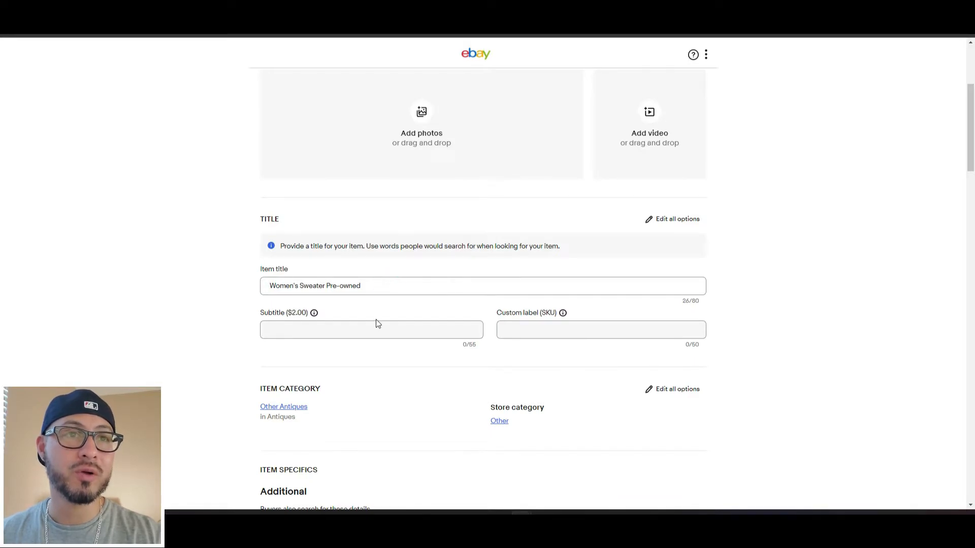
left_click(267, 286)
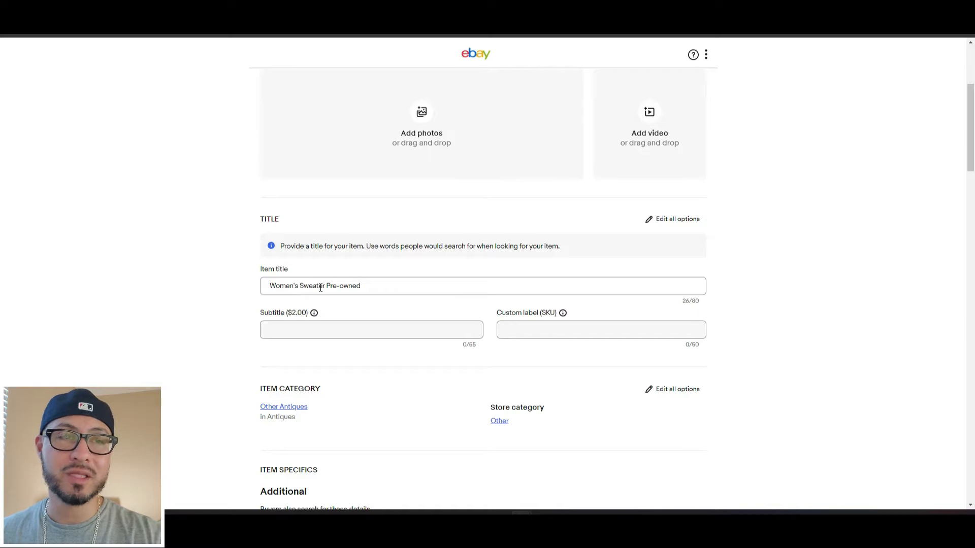
scroll(422, 350, "down", 3)
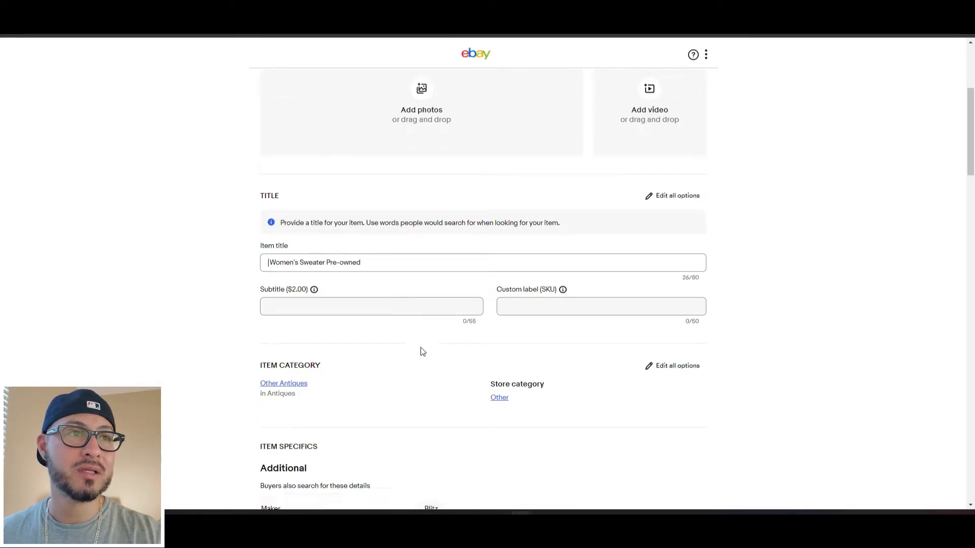
key("Delete")
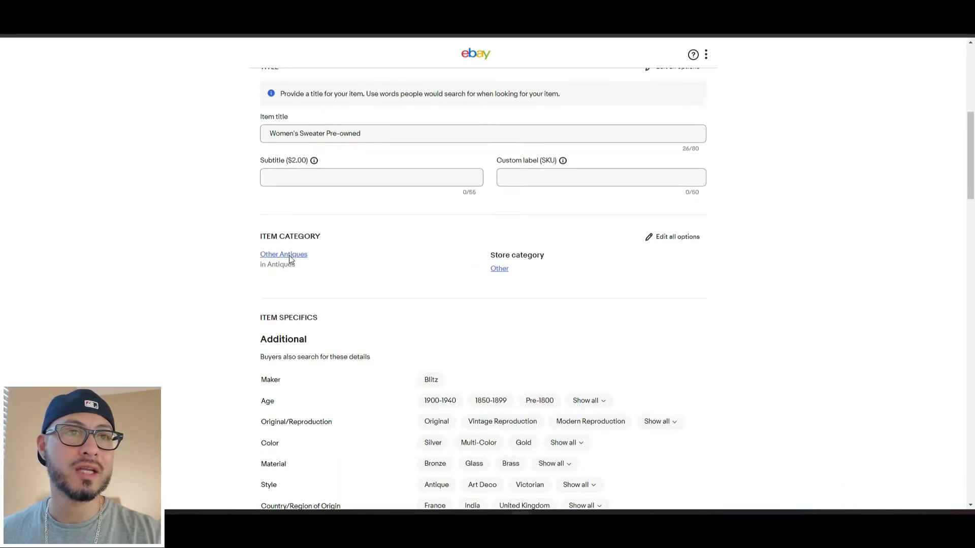
scroll(287, 256, "down", 1)
left_click(289, 254)
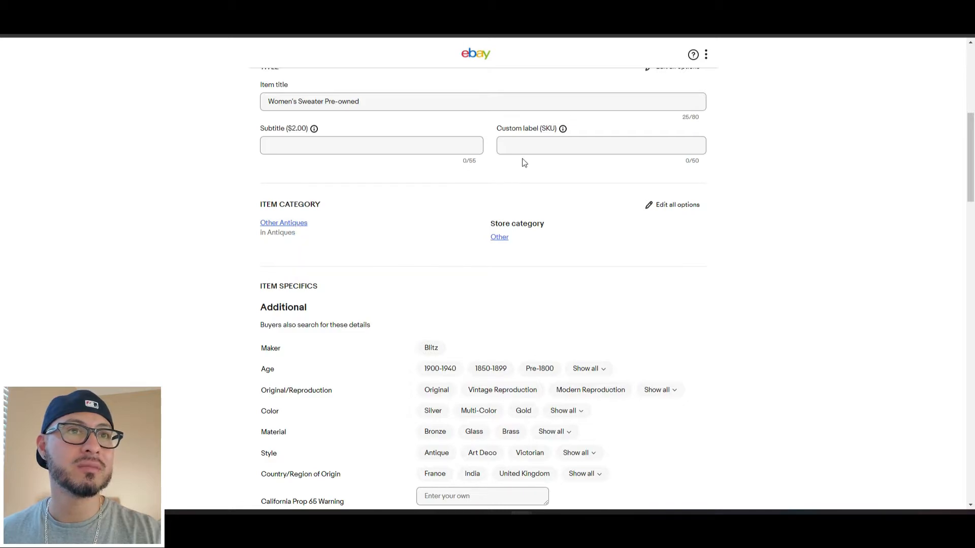
left_click(336, 150)
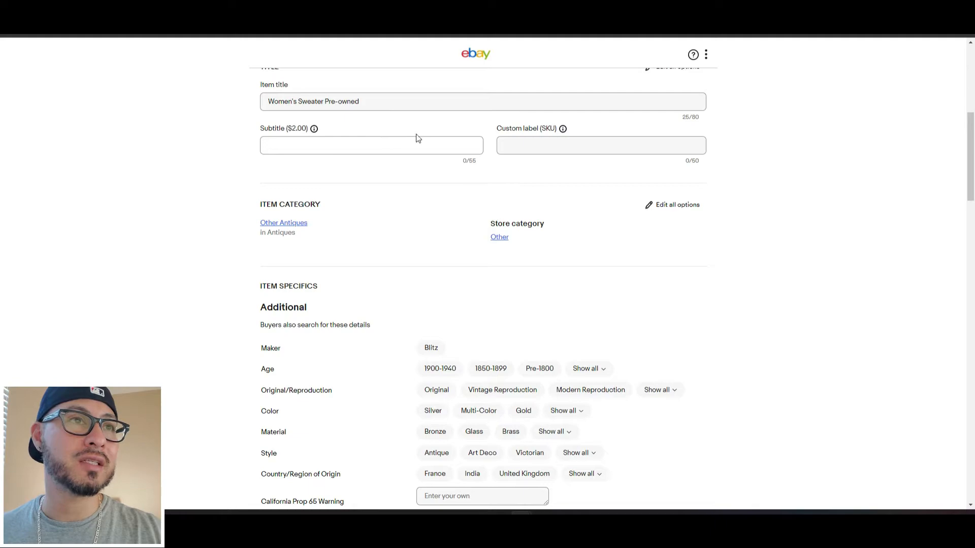
left_click(529, 144)
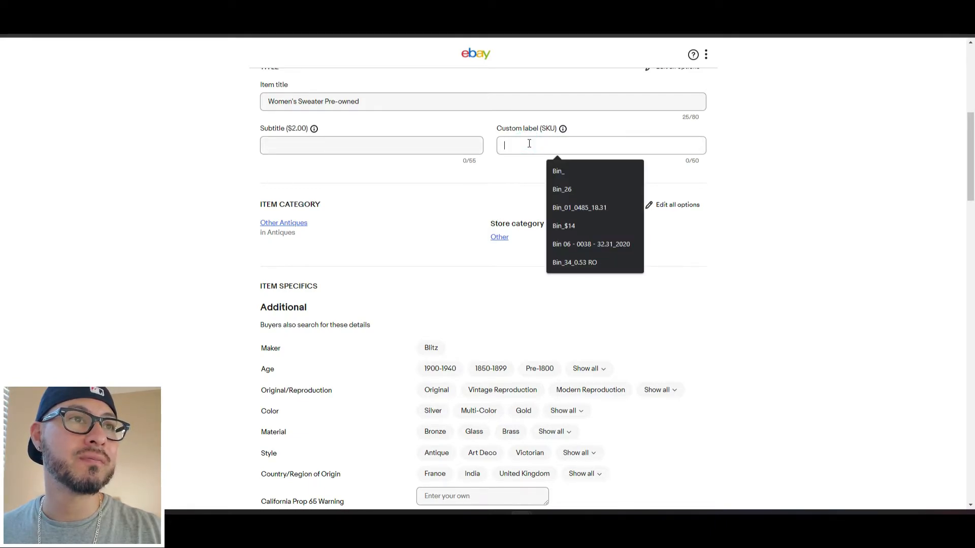
left_click(482, 170)
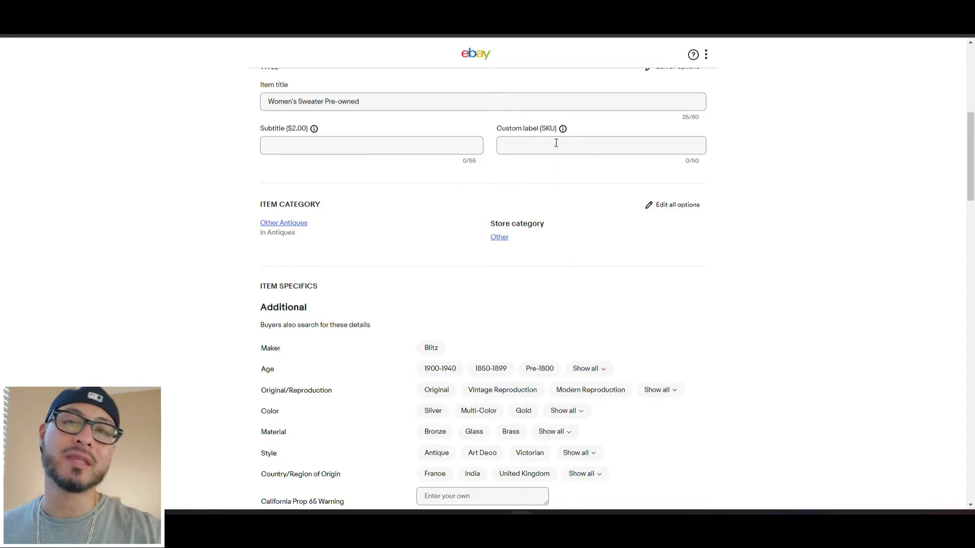
- Open the item category selection, search the categories for "women" and clear the search
left_click(293, 224)
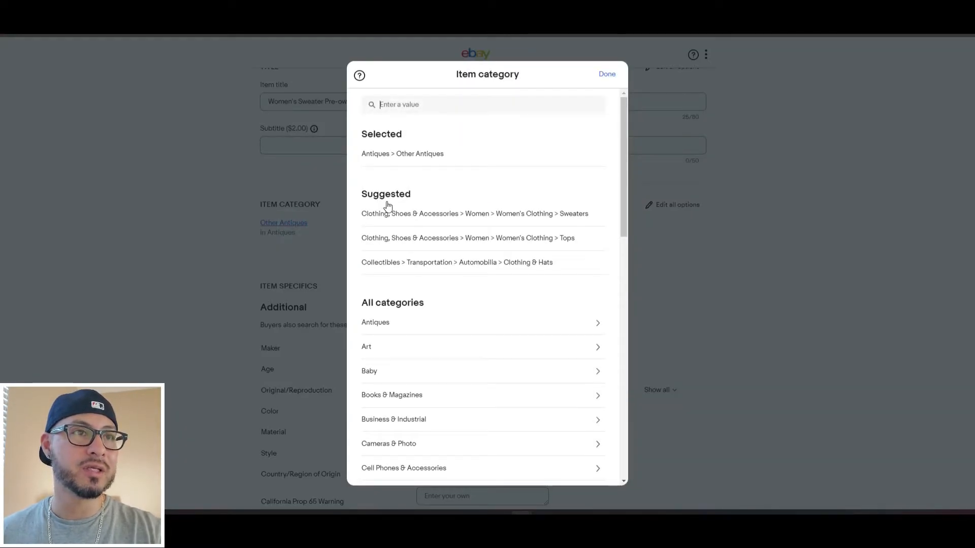
left_click(407, 103)
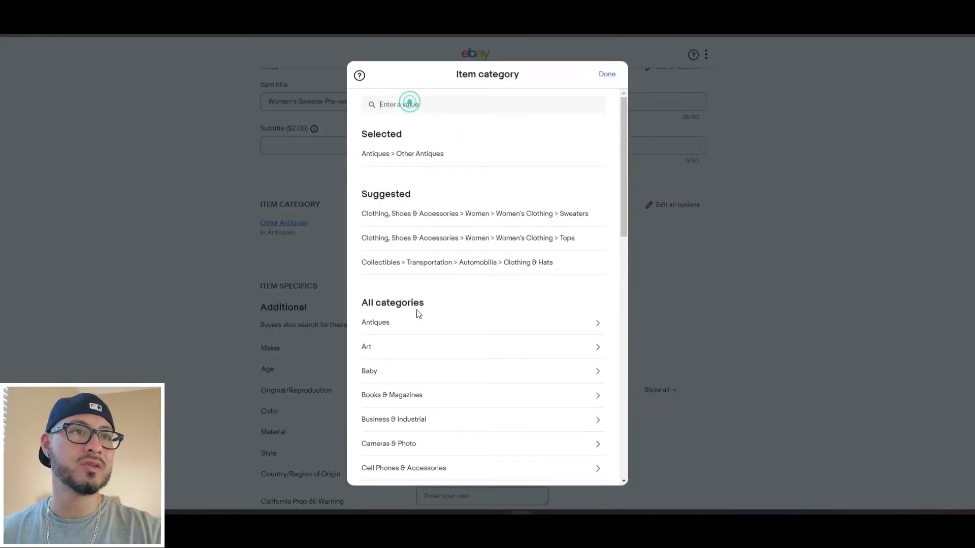
left_click(433, 108)
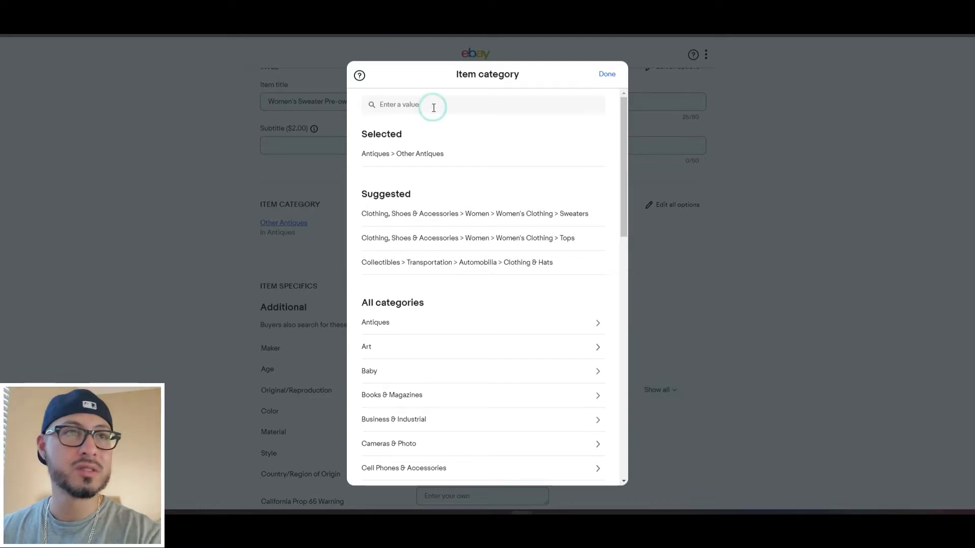
type("women")
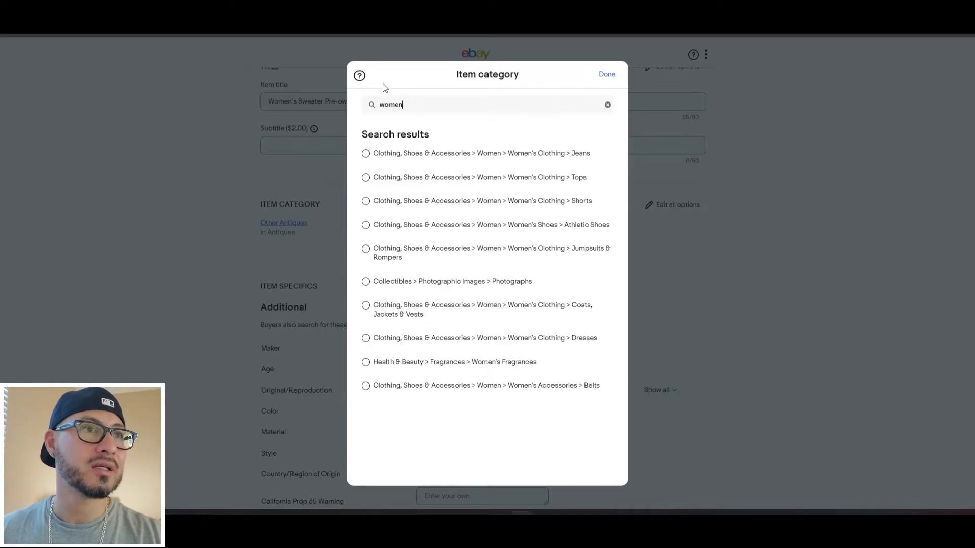
left_click(607, 104)
- Set the item category to Clothing, Shoes & Accessories > Women > Women's Clothing > Sweaters
scroll(486, 324, "down", 3)
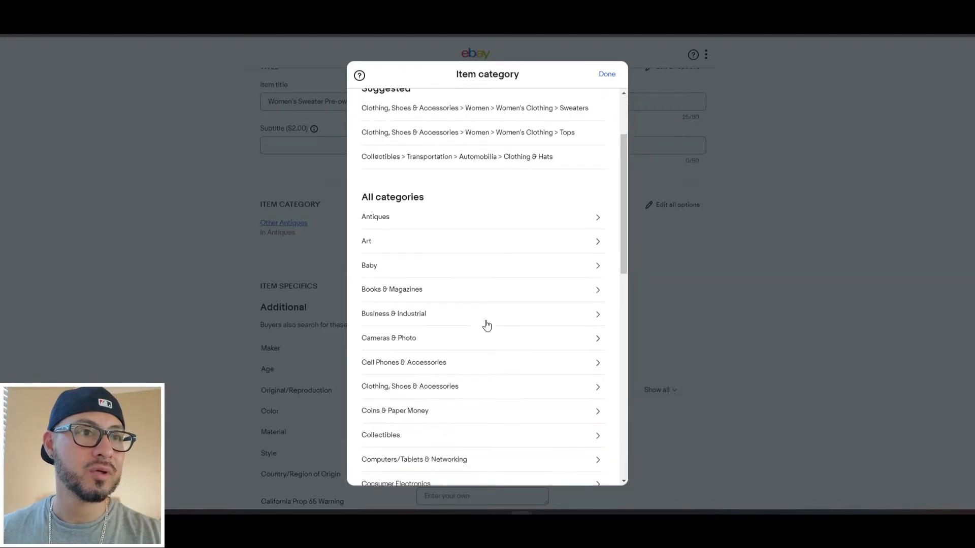
left_click(427, 344)
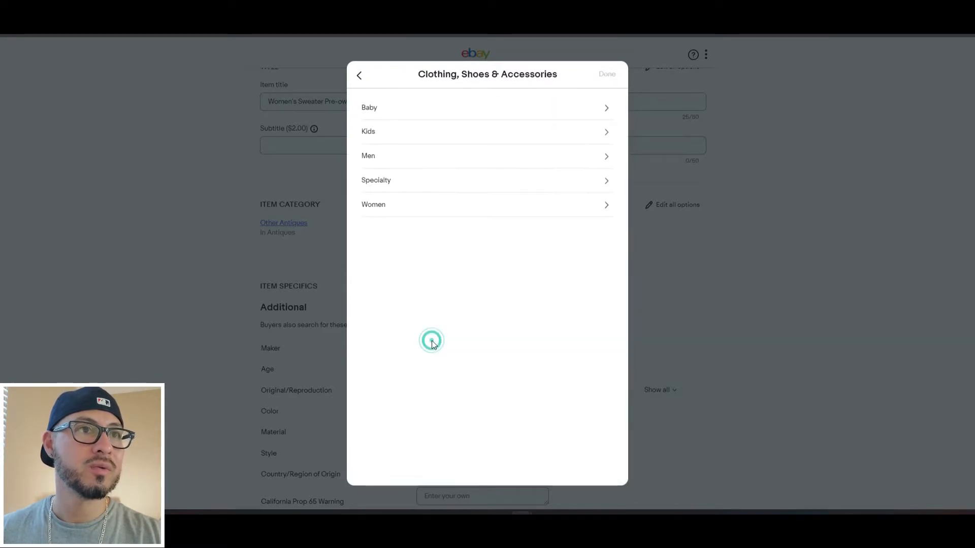
left_click(394, 205)
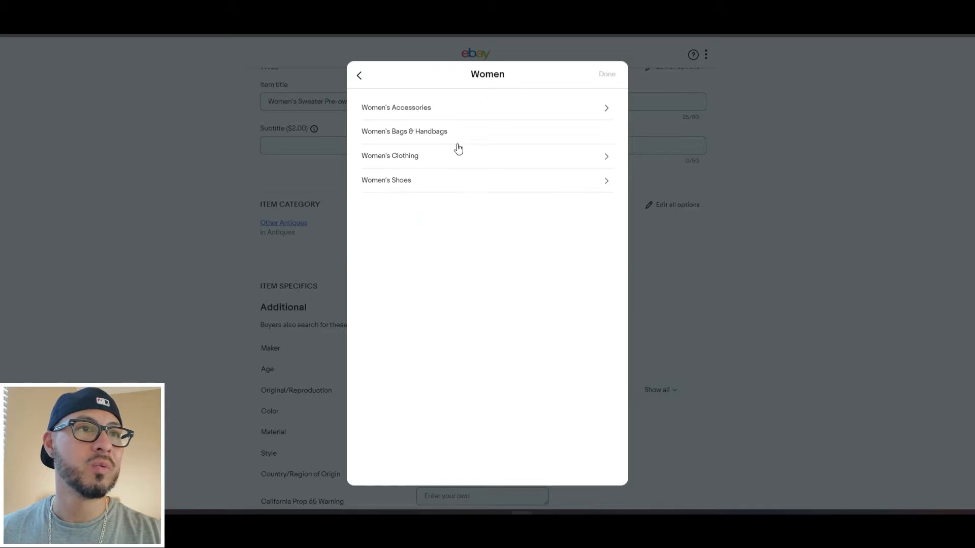
left_click(409, 156)
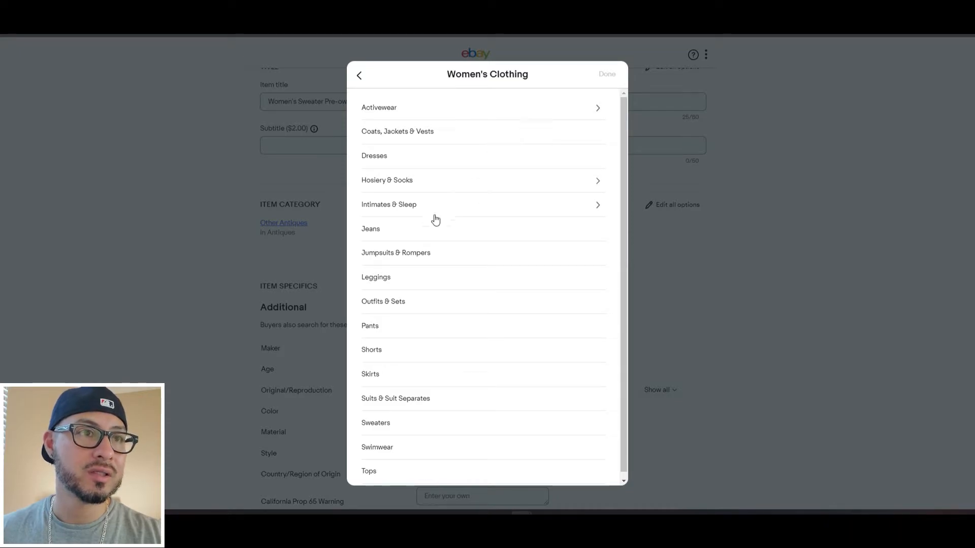
left_click(406, 424)
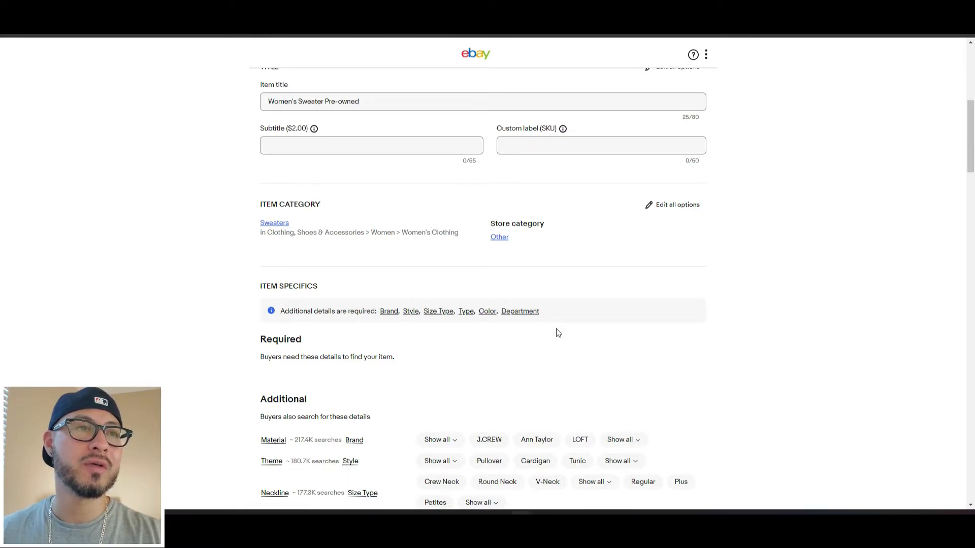
- Review the available store categories and close the category selection without choosing another one
scroll(558, 333, "down", 2)
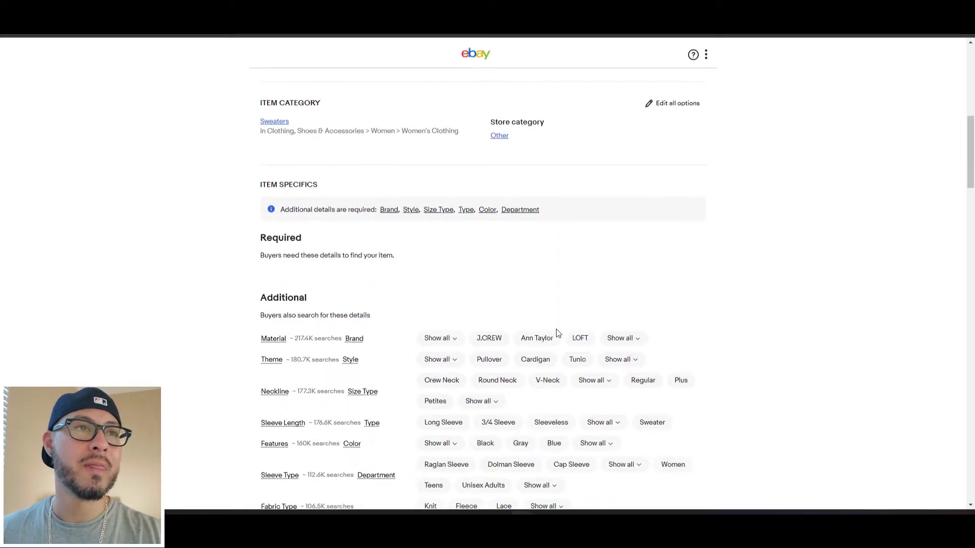
left_click(499, 136)
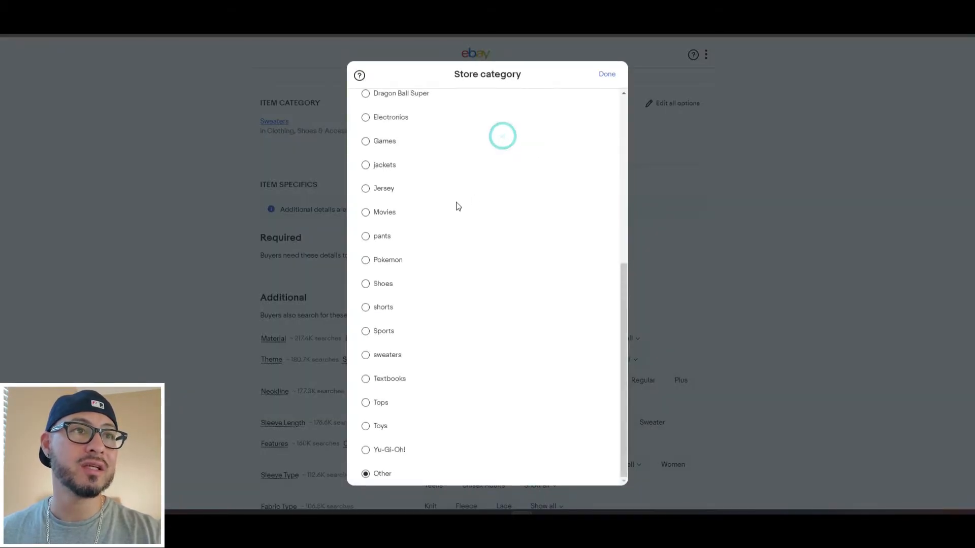
scroll(400, 237, "up", 1)
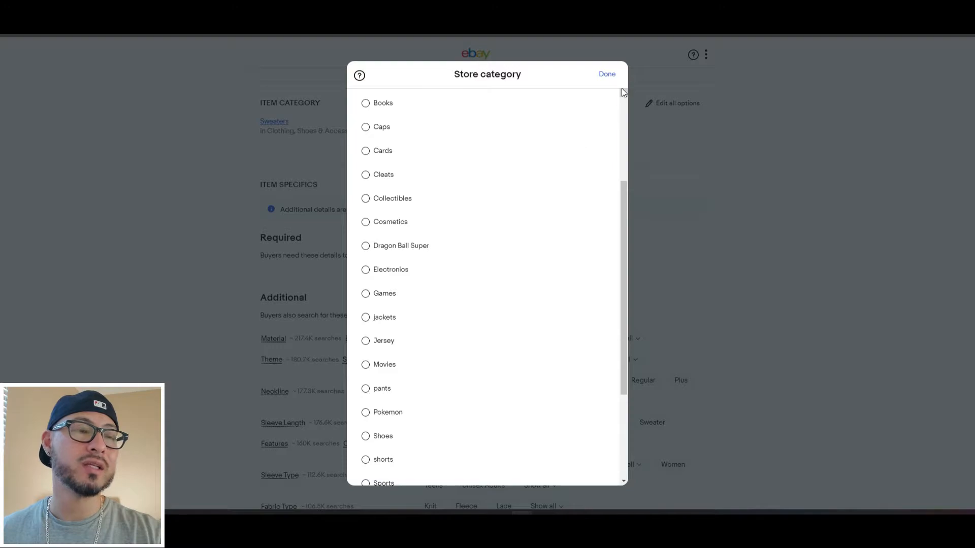
left_click(607, 76)
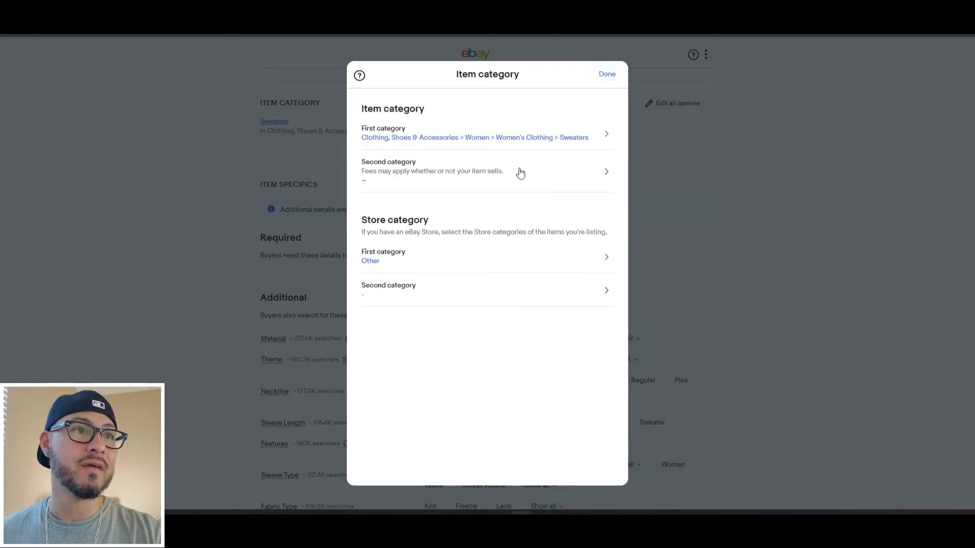
left_click(607, 77)
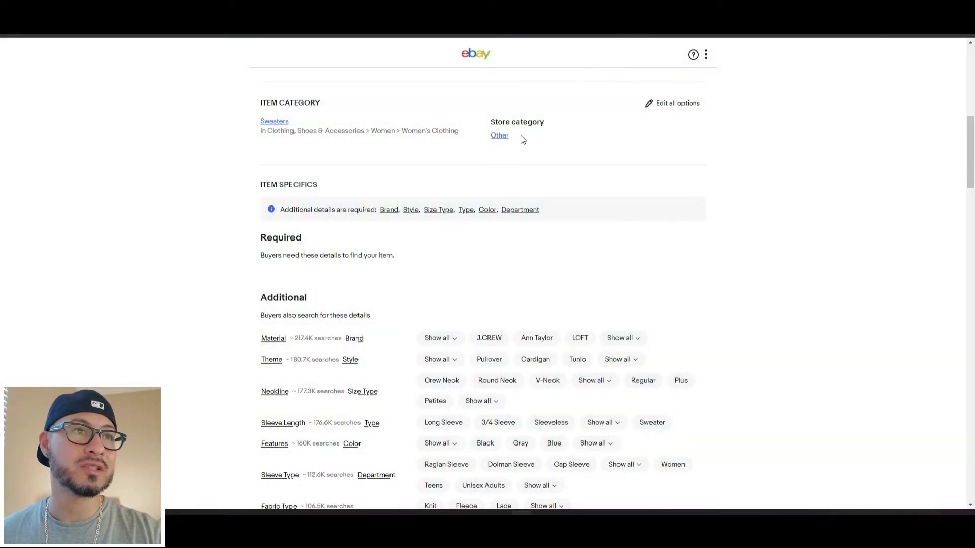
- Examine the sweater item specifics and jump to the required Department detail
scroll(431, 318, "down", 2)
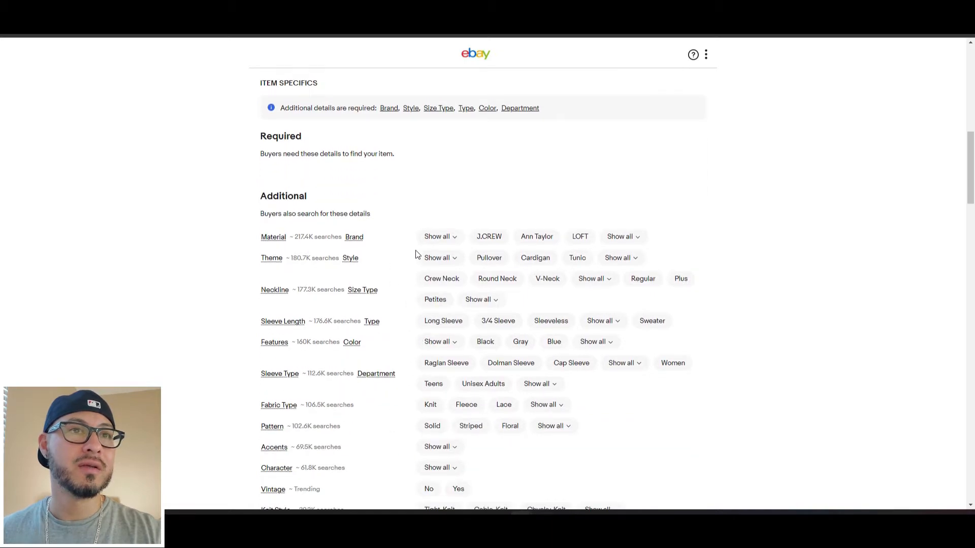
scroll(388, 274, "down", 2)
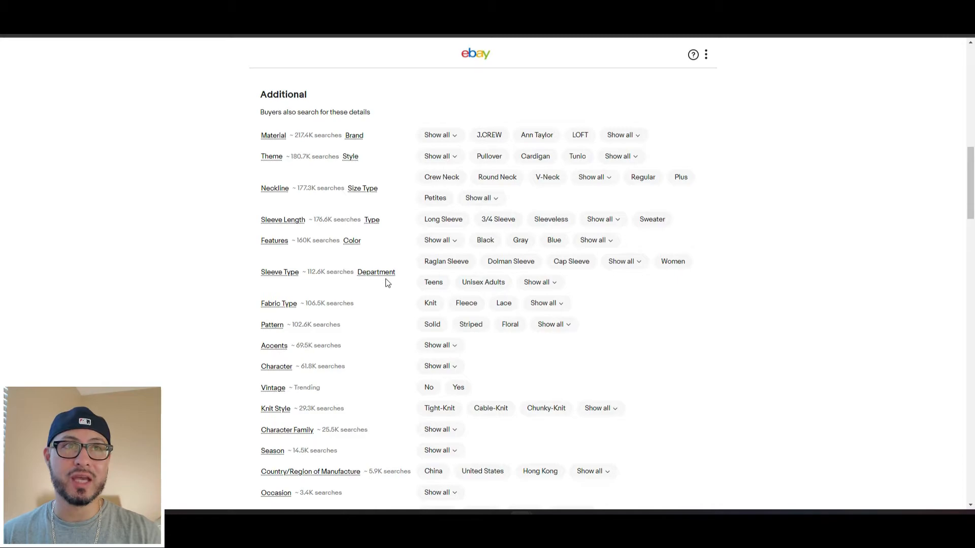
mouse_move(358, 190)
scroll(381, 203, "up", 4)
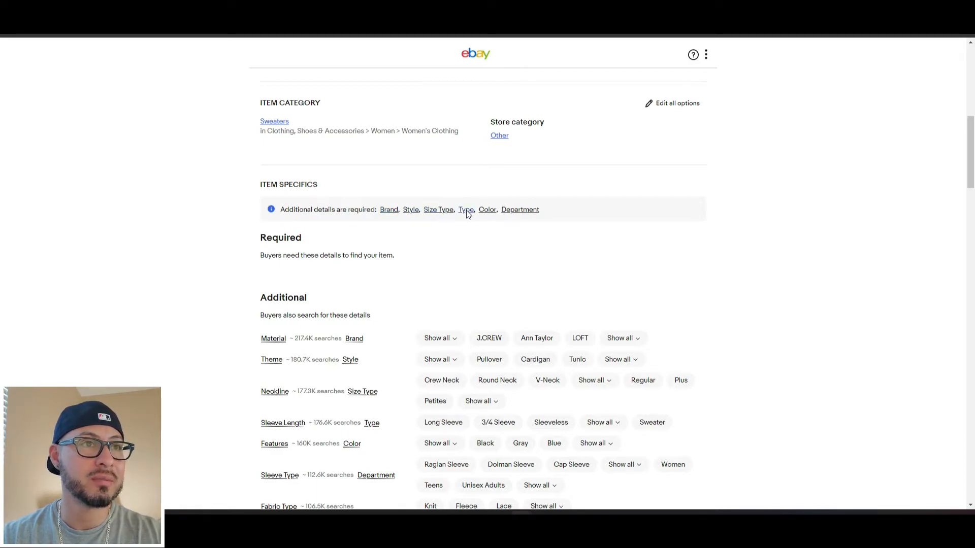
left_click(524, 209)
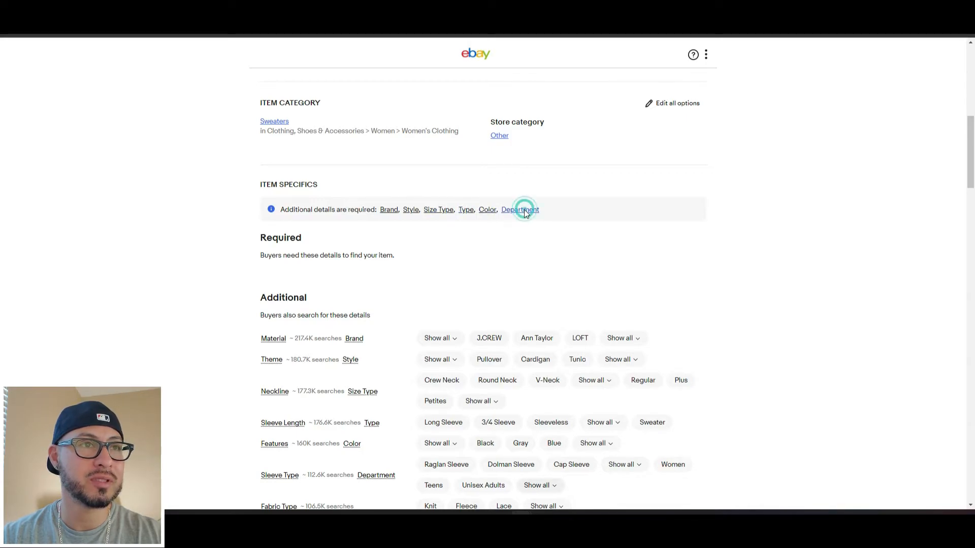
scroll(393, 292, "down", 3)
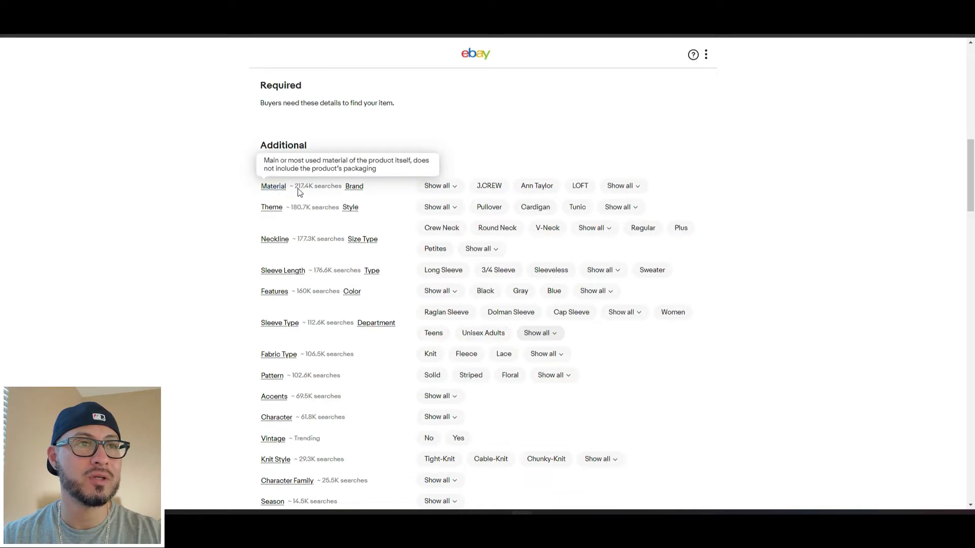
- Fill in the required item specifics with Style Pullover, Size Type Regular and Type Sweater
mouse_move(279, 243)
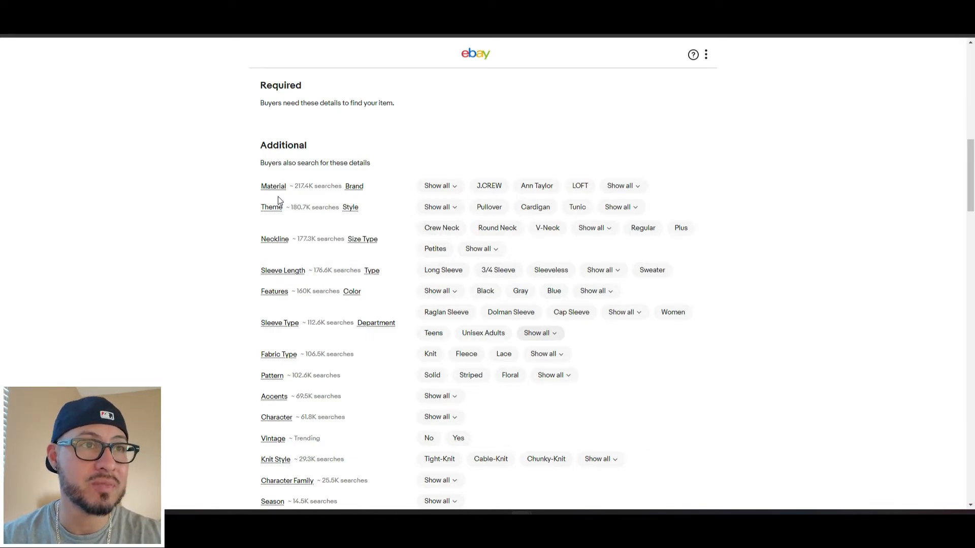
mouse_move(274, 211)
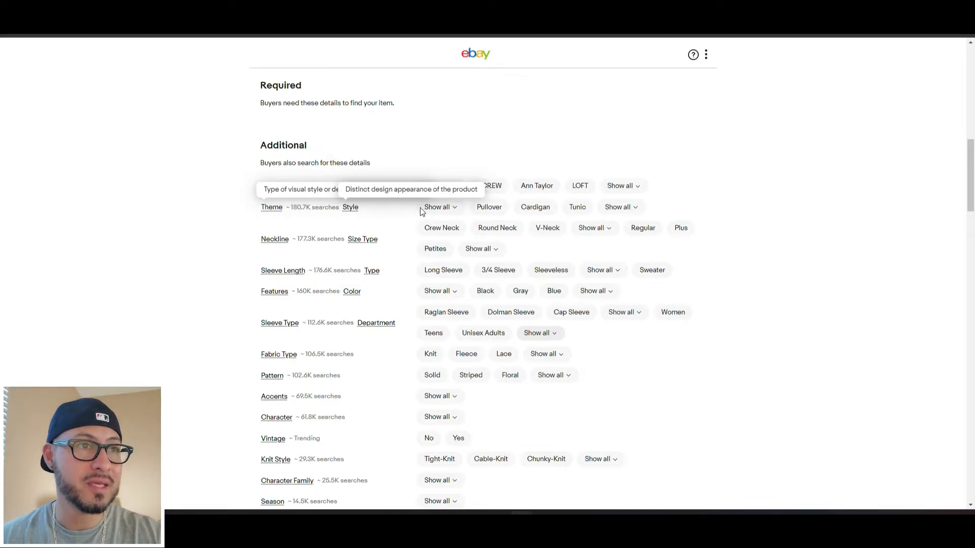
left_click(487, 208)
mouse_move(281, 175)
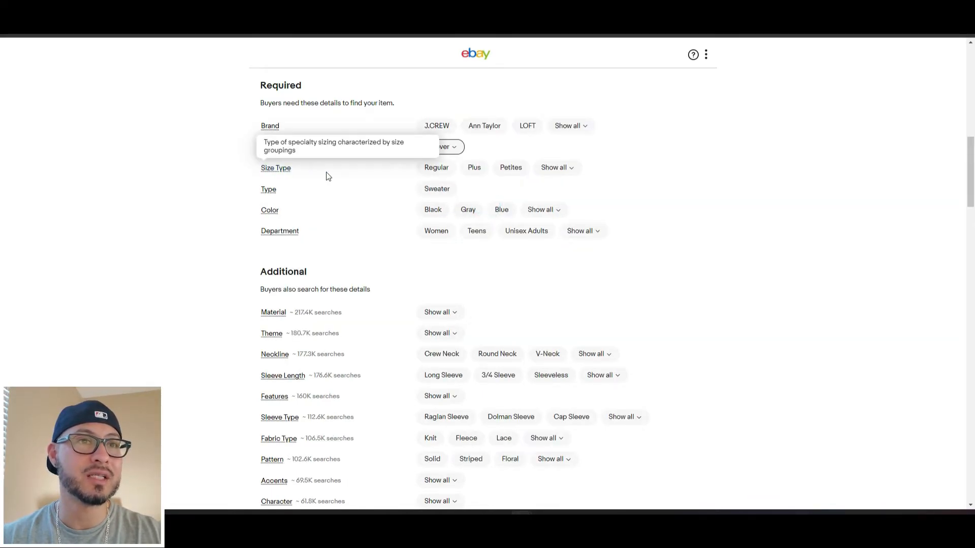
left_click(432, 171)
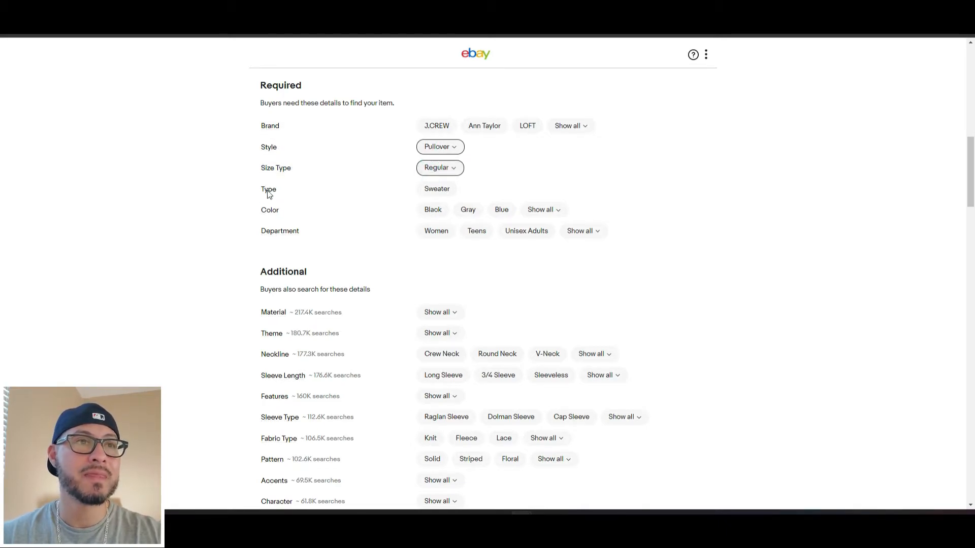
left_click(436, 189)
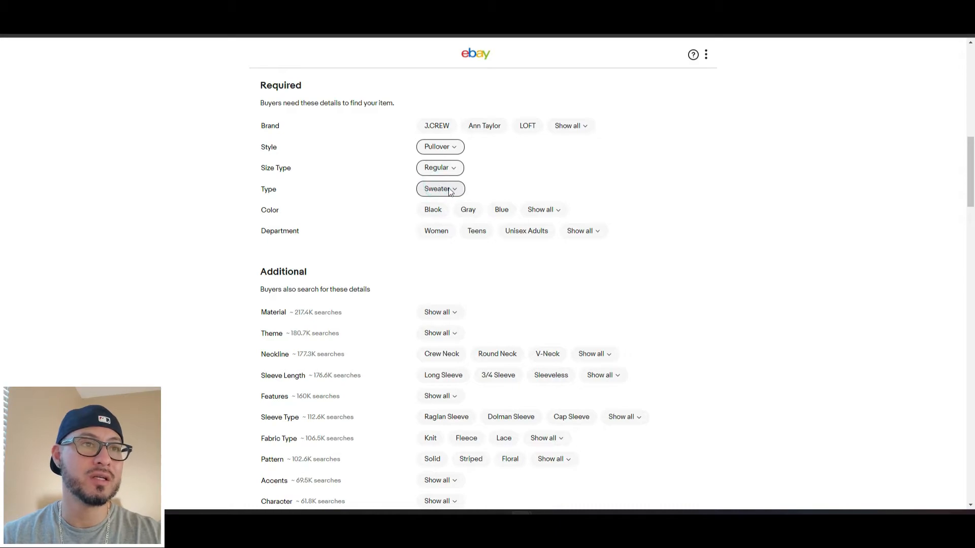
left_click(449, 188)
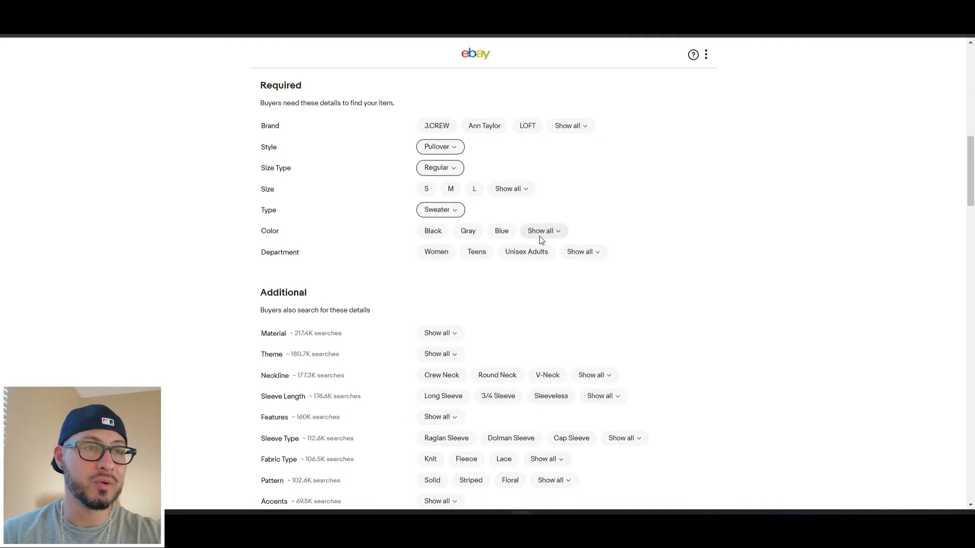
- Look over the remaining required and additional item specifics, from Brand down to UPC
scroll(523, 257, "down", 2)
scroll(463, 163, "up", 2)
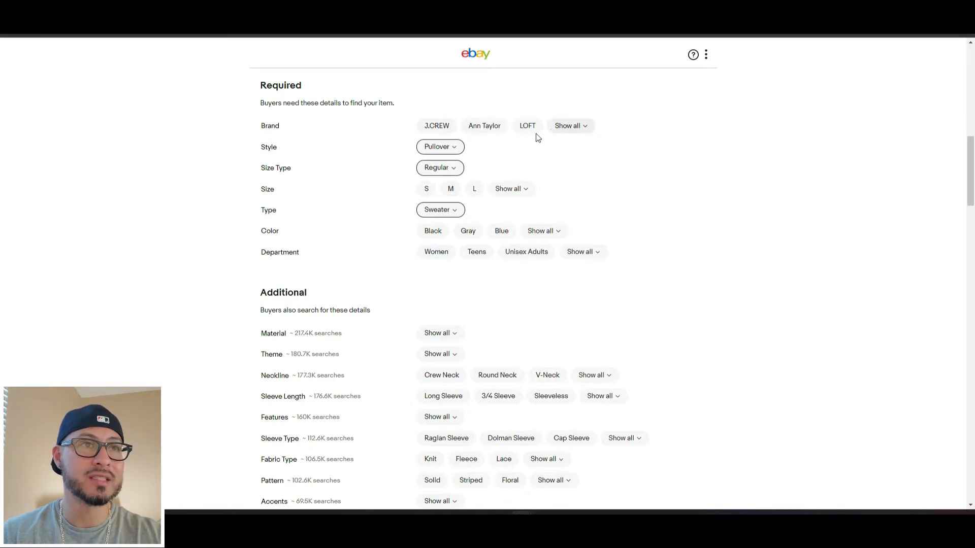
scroll(518, 284, "down", 3)
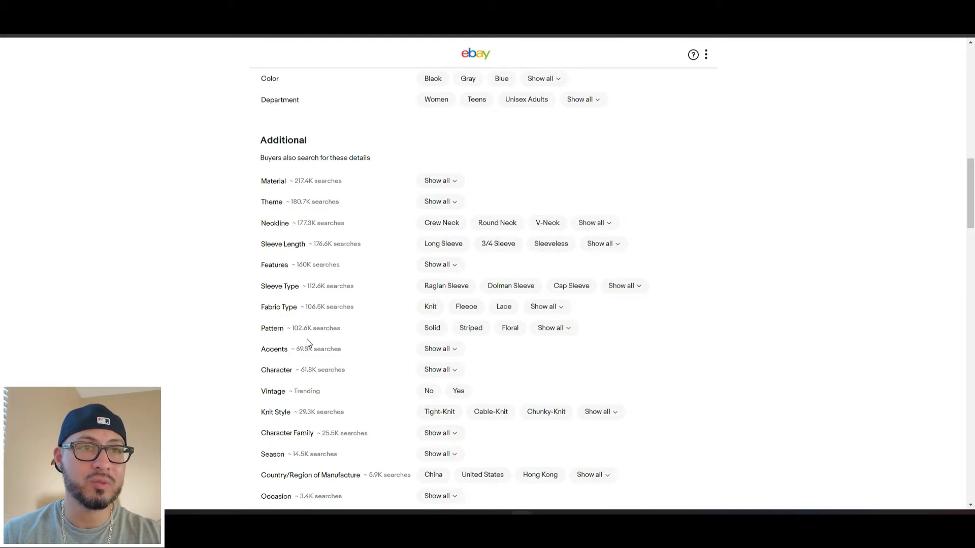
scroll(306, 341, "down", 2)
scroll(287, 349, "down", 2)
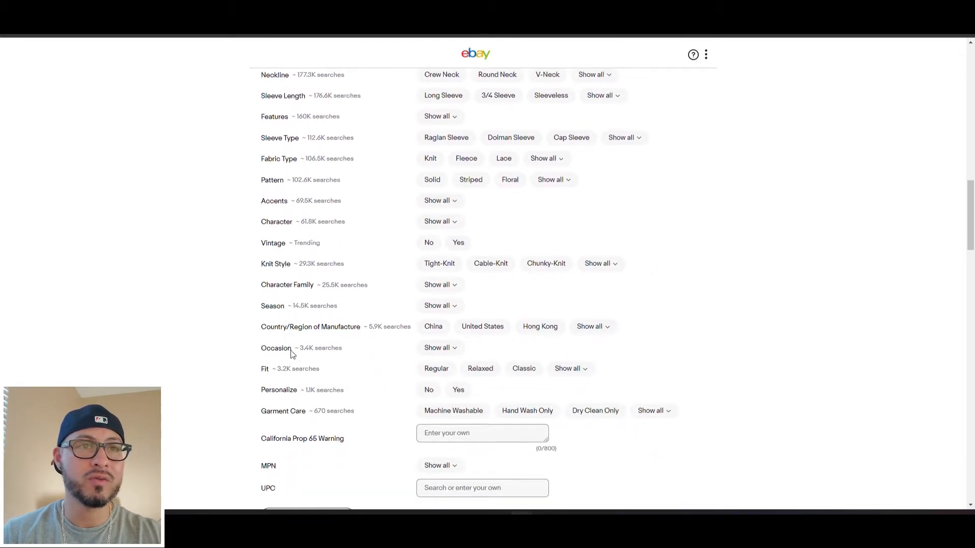
scroll(300, 364, "down", 2)
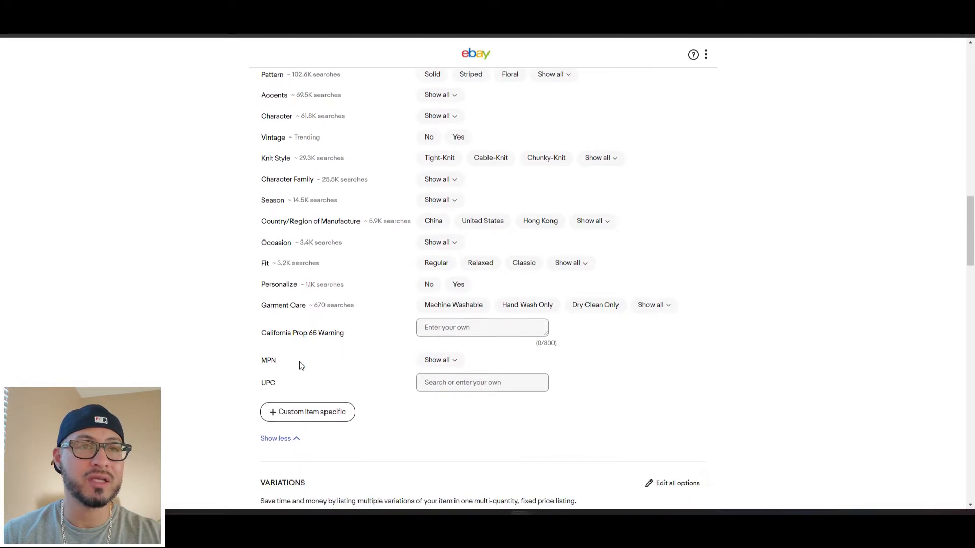
scroll(350, 332, "up", 1)
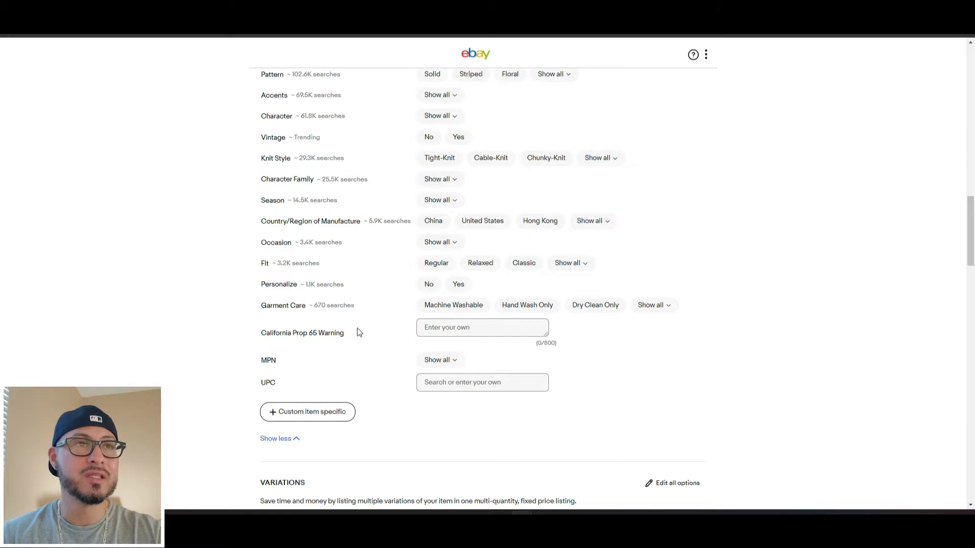
scroll(471, 301, "down", 3)
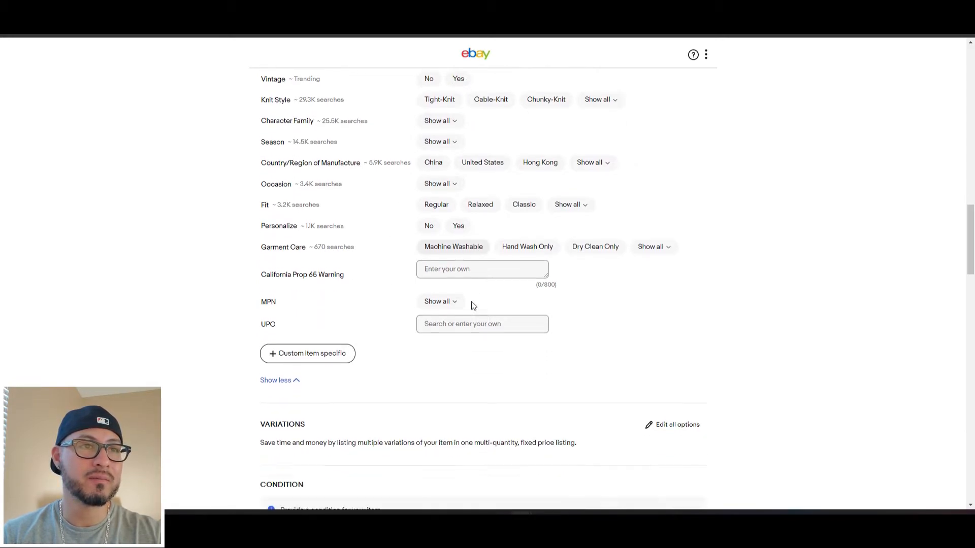
- Set the item condition to Pre-owned with the description "Pre-owned Clothing. No major wear or damage to garment. Cleaned, washed and packaged prior to shipment."
scroll(471, 306, "down", 2)
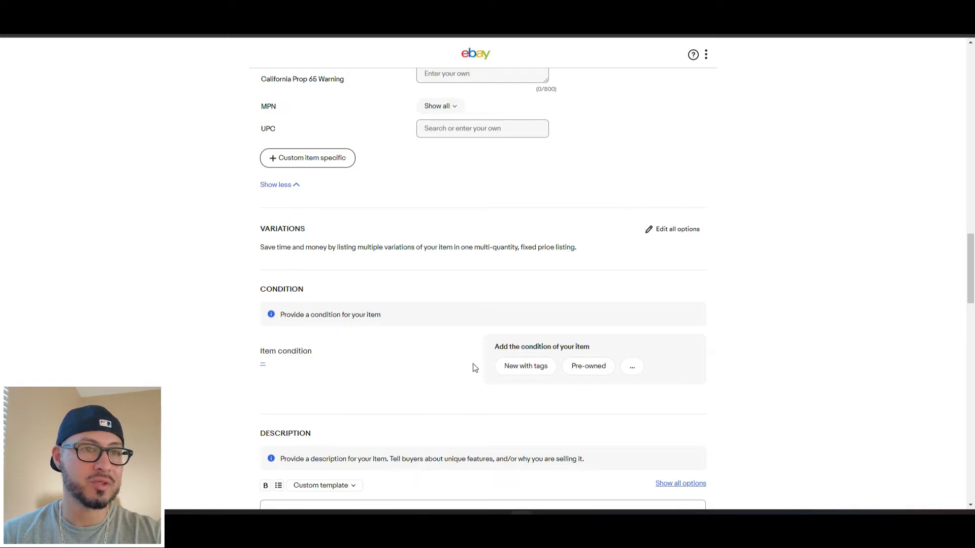
left_click(595, 370)
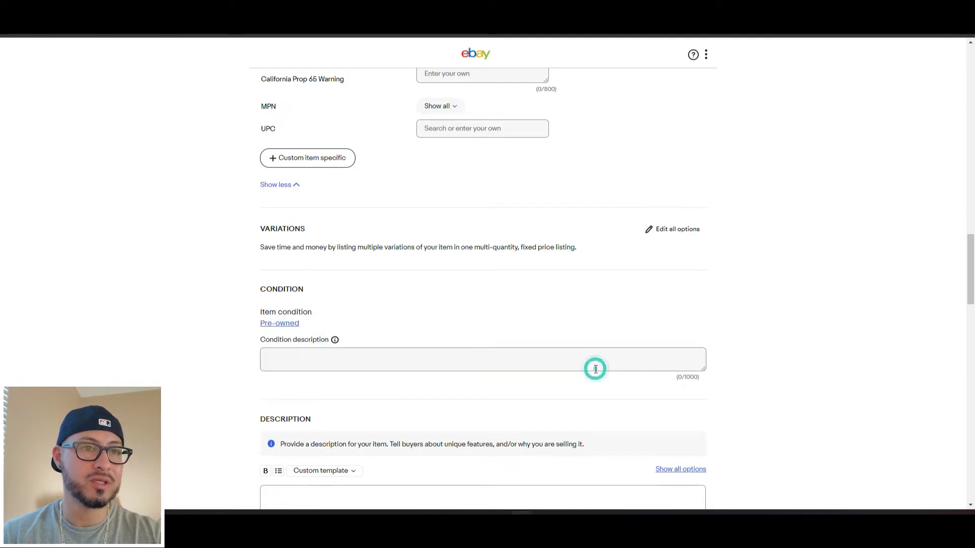
left_click(462, 368)
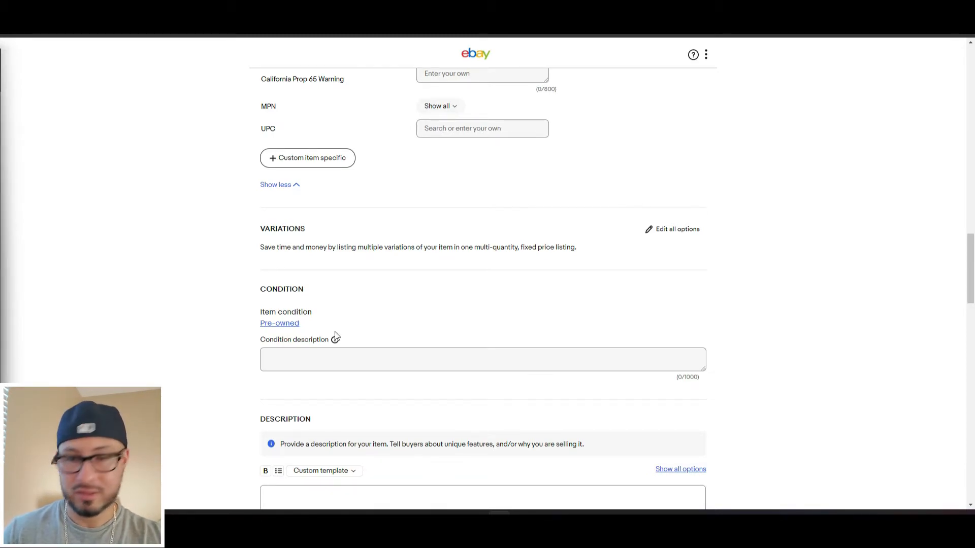
left_click(319, 353)
type("Pre-owned Clothing. No major wear or damage to garment. Cleaned, washed and packaged prior to shipment.")
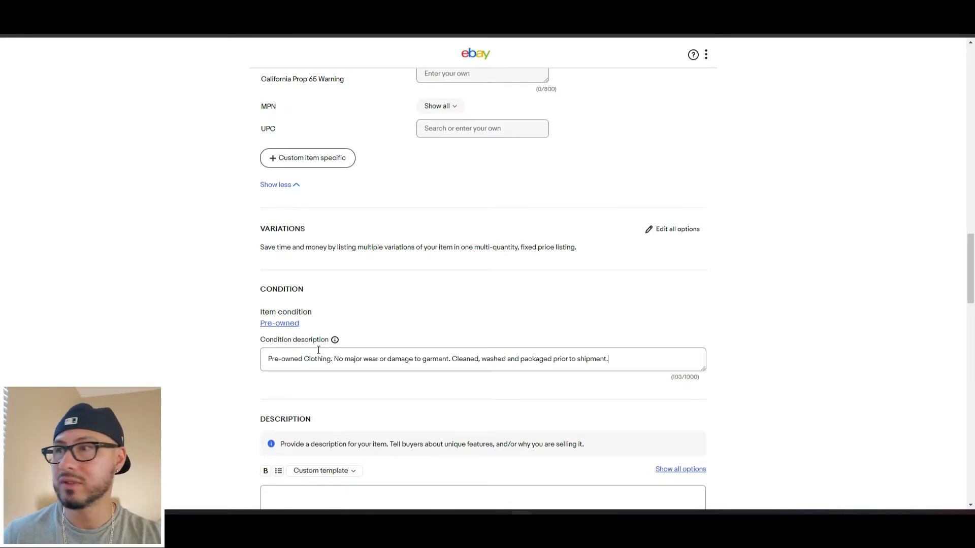
- Switch to Google Keep, close the open note and look over the saved listing notes, from EBAY Used tops to Pre-owned clothing condition
left_click_drag(0, 134, 430, 74)
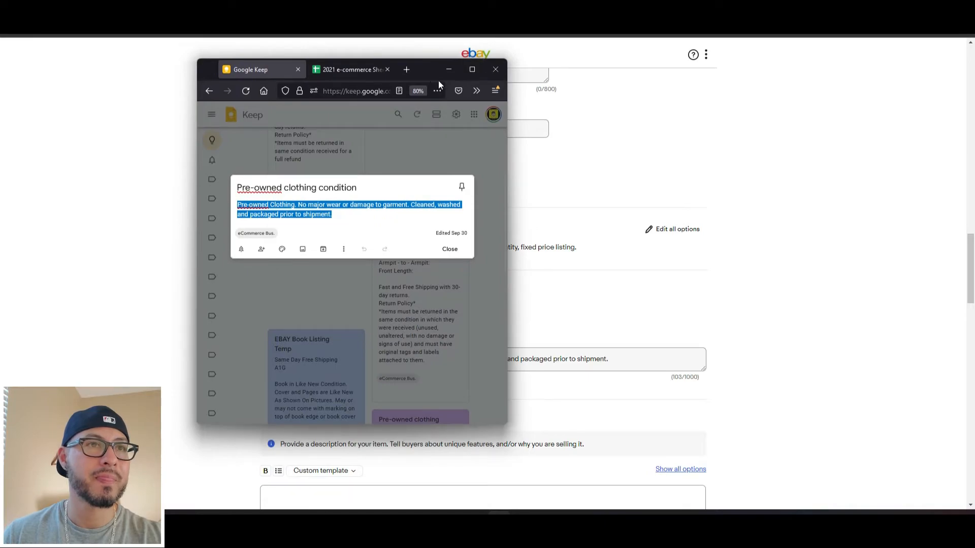
left_click(468, 283)
scroll(457, 300, "up", 10)
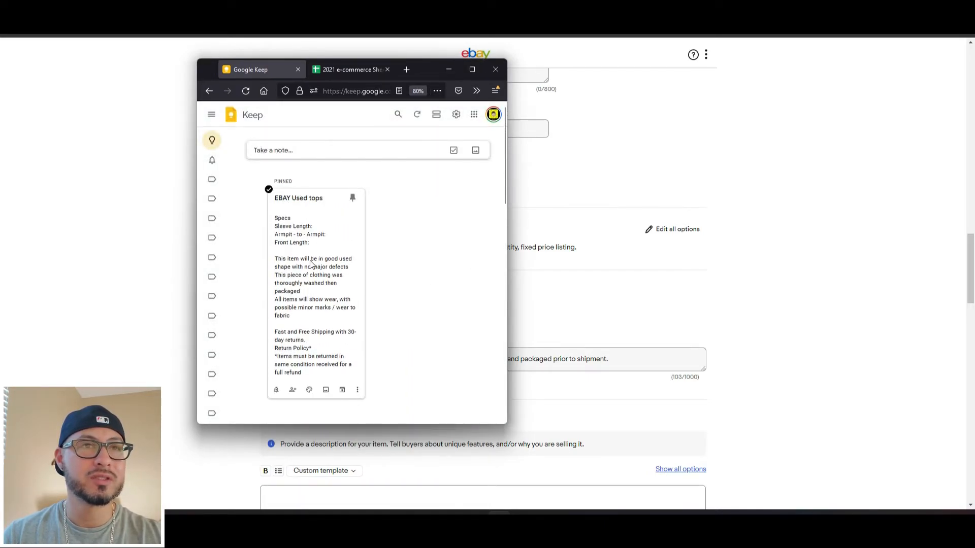
scroll(309, 278, "down", 3)
scroll(314, 228, "up", 3)
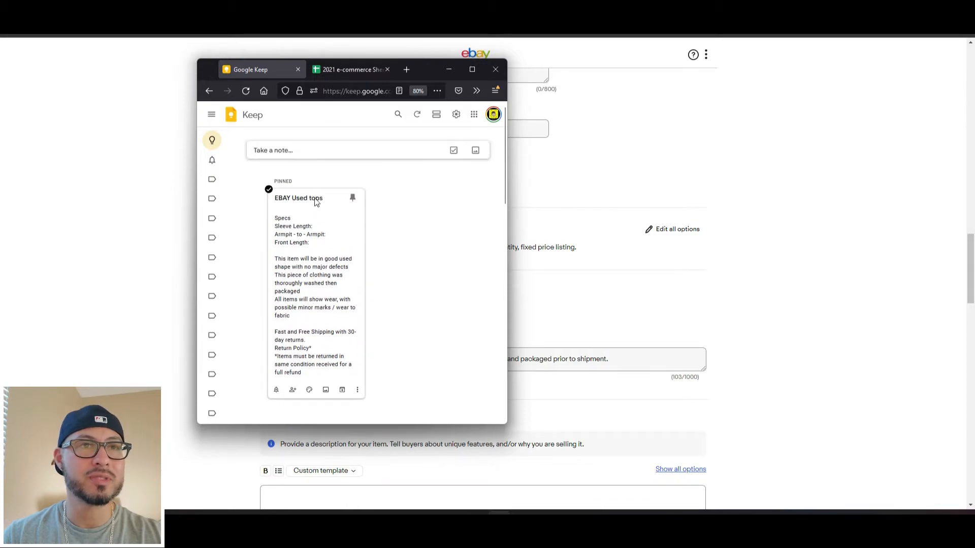
scroll(342, 289, "down", 4)
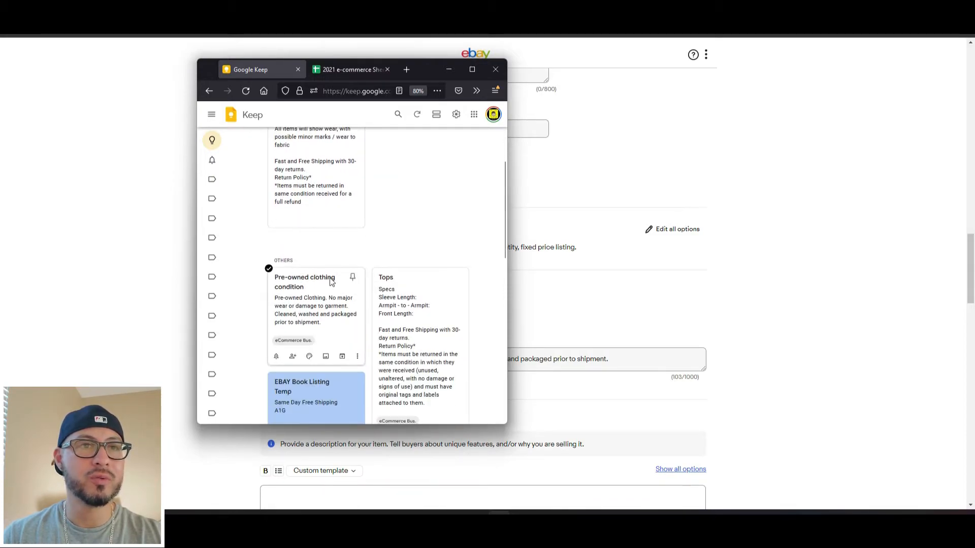
- Open the Pre-owned clothing condition note, select its full text and return to the condition description in the eBay listing
left_click(311, 313)
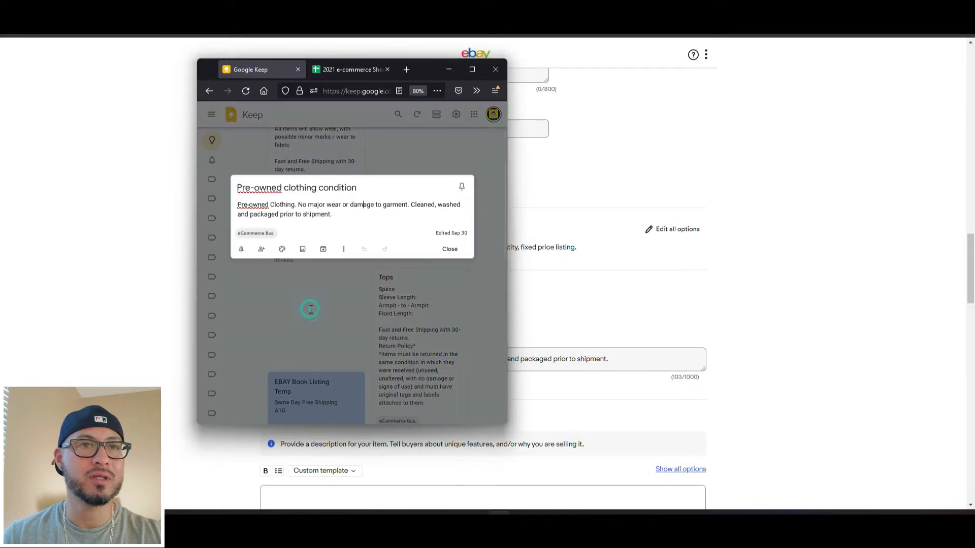
left_click(258, 214)
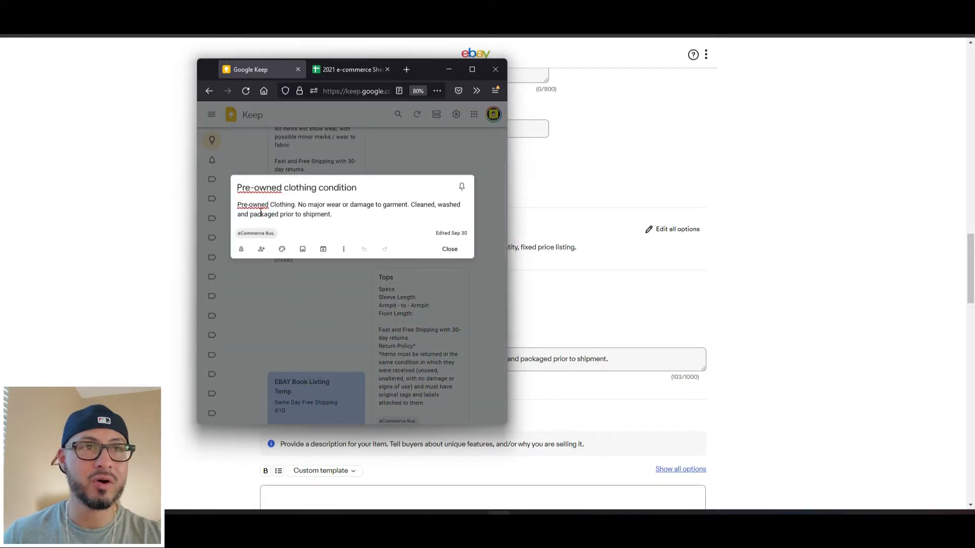
key("ctrl+a")
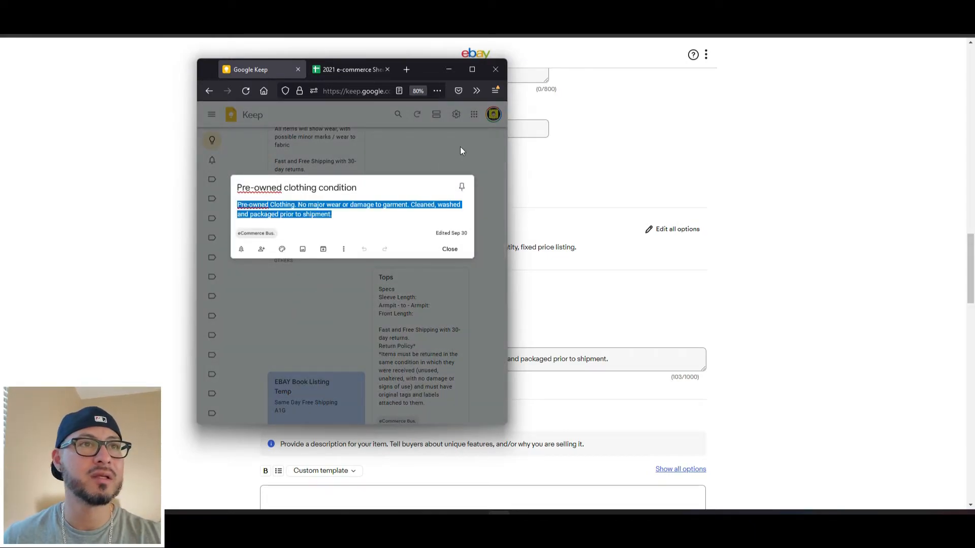
left_click_drag(423, 70, 0, 108)
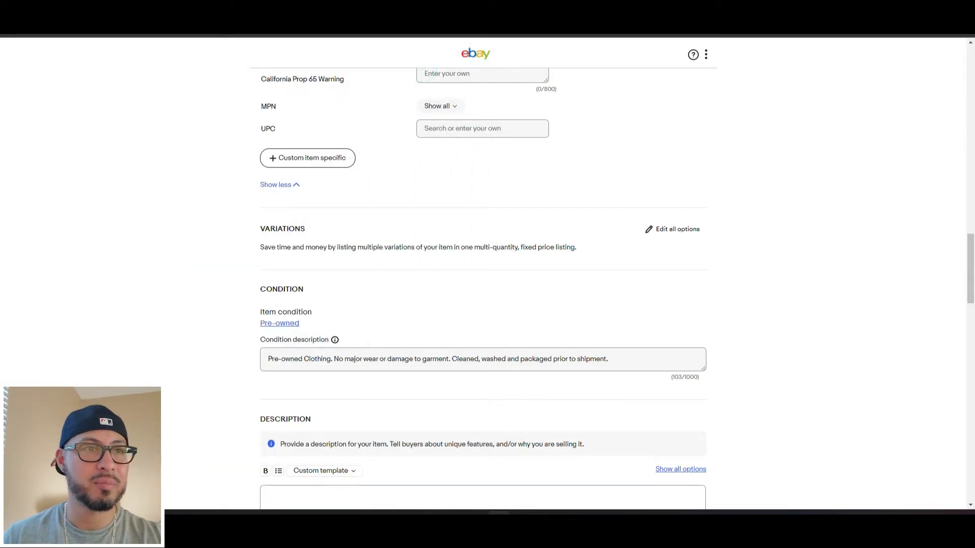
left_click(641, 360)
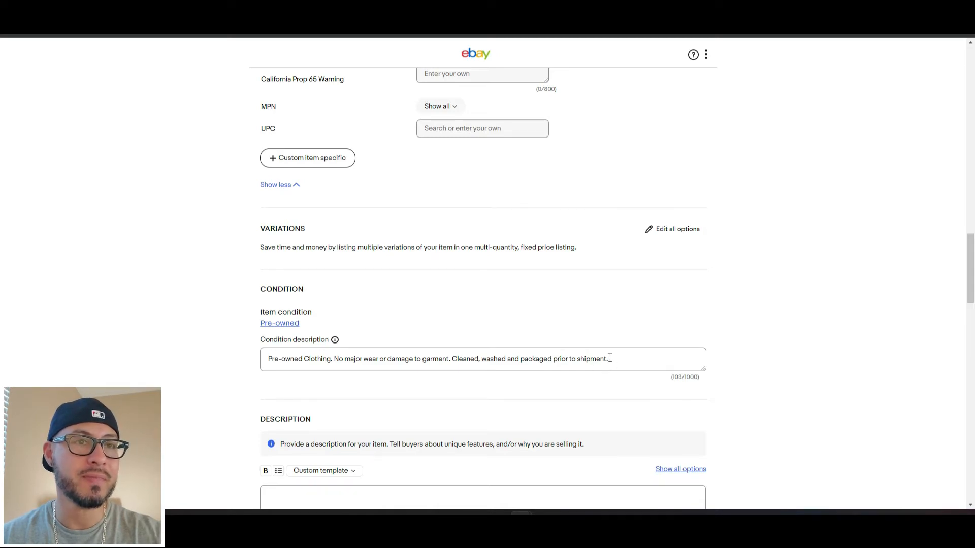
- Look over the custom description templates and insert the Used Clothing template into the item description
scroll(610, 358, "down", 3)
left_click(345, 336)
left_click(340, 360)
left_click(351, 320)
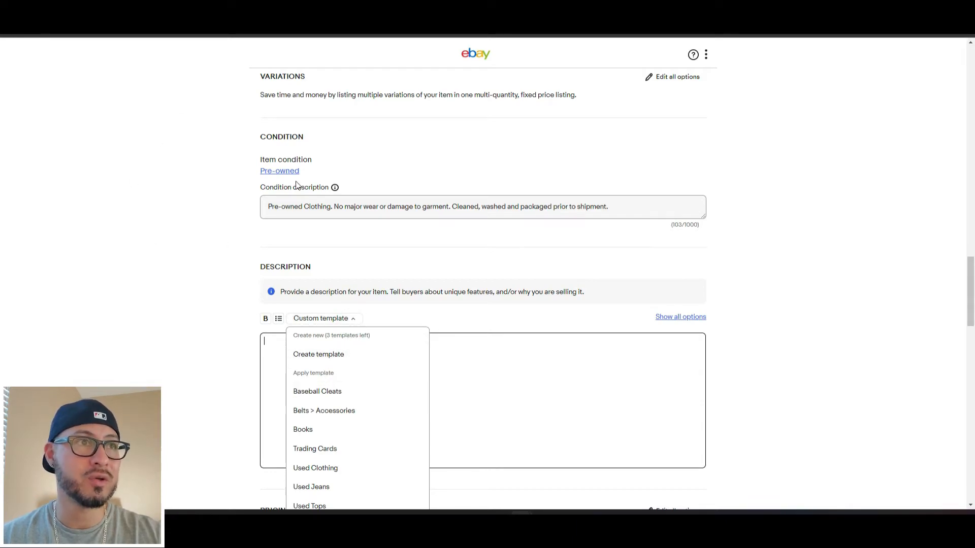
scroll(142, 362, "down", 1)
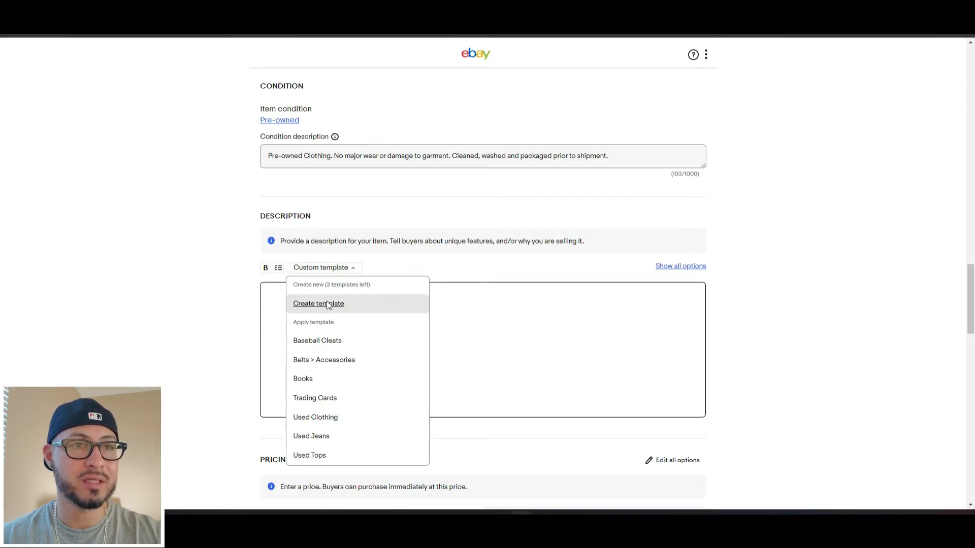
left_click(424, 320)
left_click(457, 315)
left_click(354, 270)
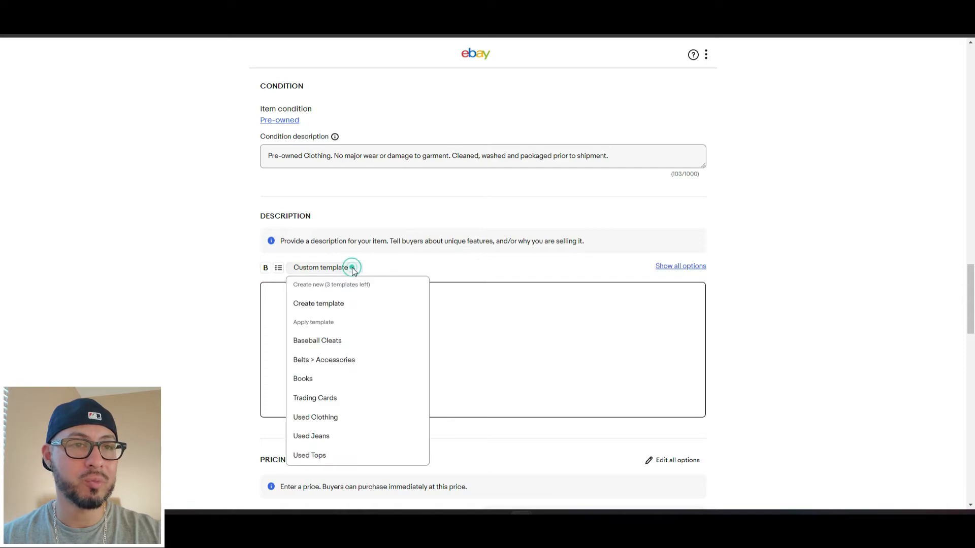
mouse_move(332, 401)
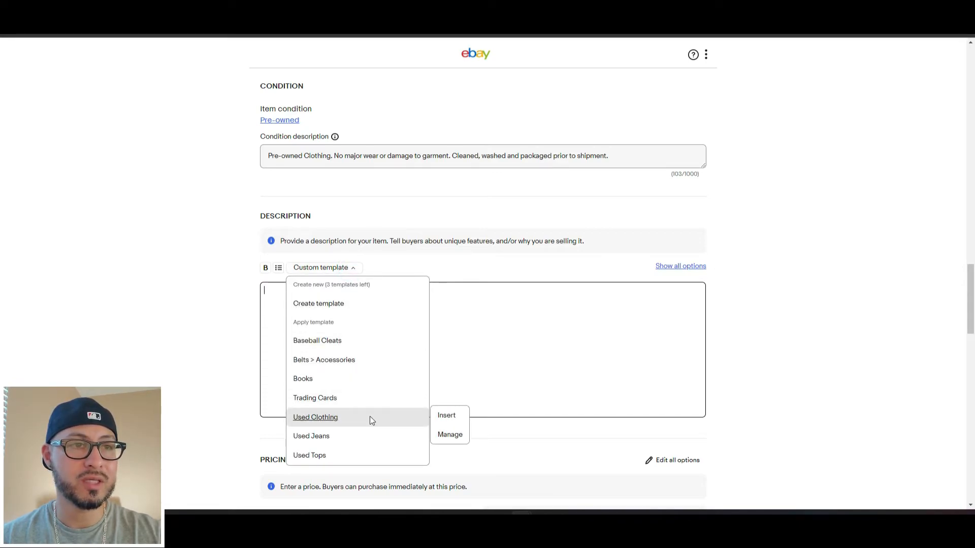
left_click(448, 415)
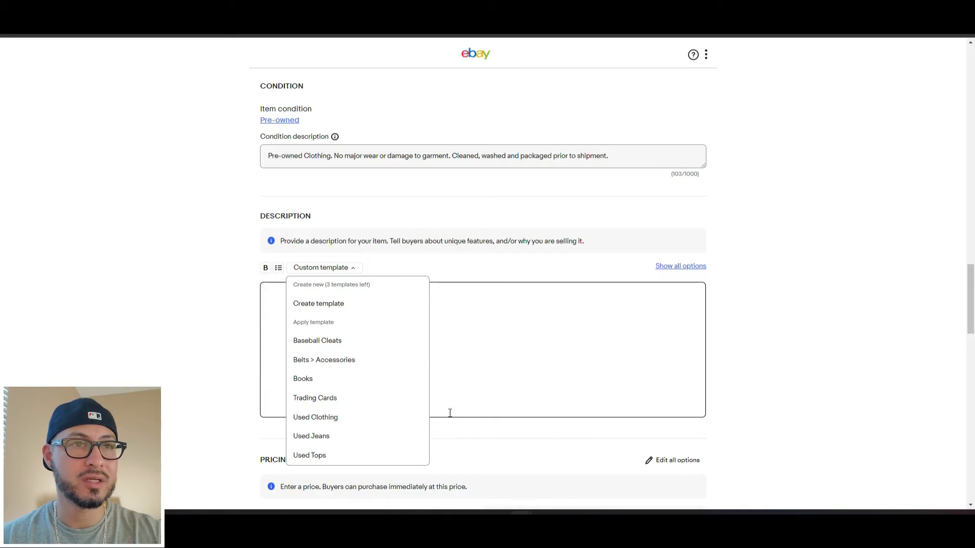
- Read through the inserted Used Clothing template text and delete all of it from the description
left_click_drag(264, 305, 415, 412)
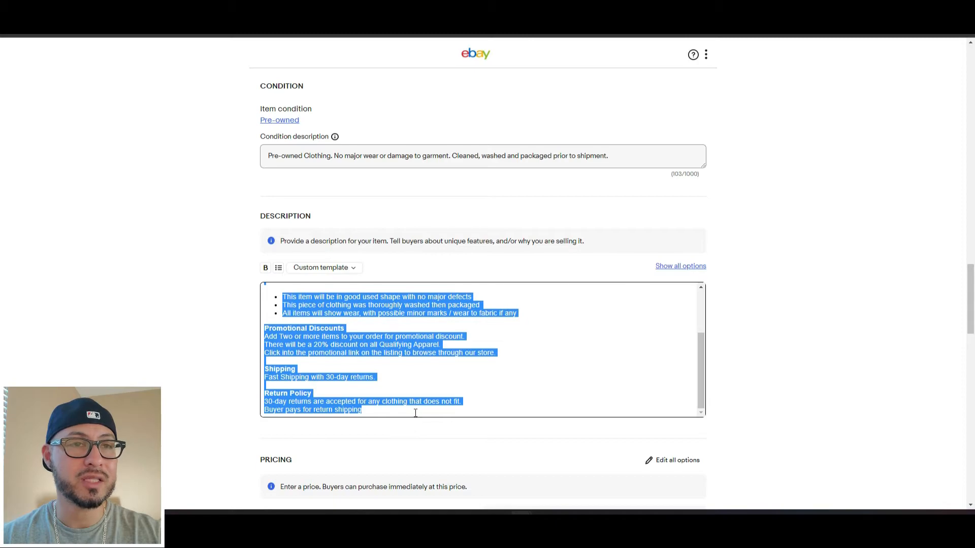
scroll(381, 401, "up", 2)
left_click(351, 402)
scroll(357, 404, "down", 5)
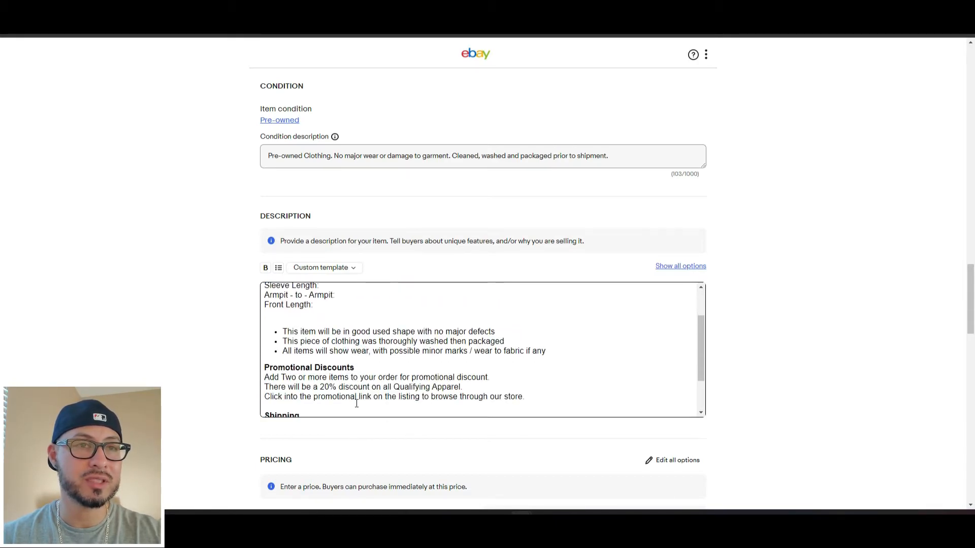
left_click_drag(391, 409, 258, 275)
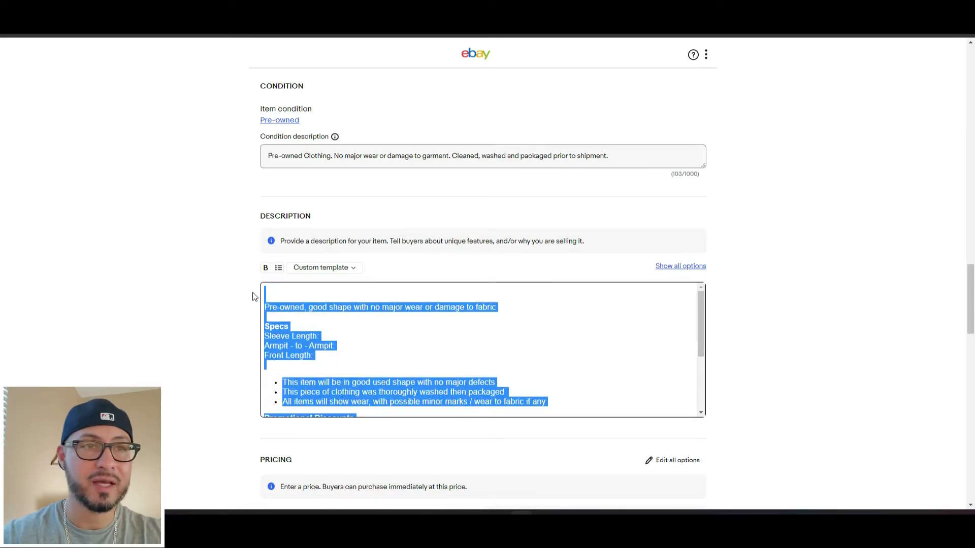
key("BackSpace")
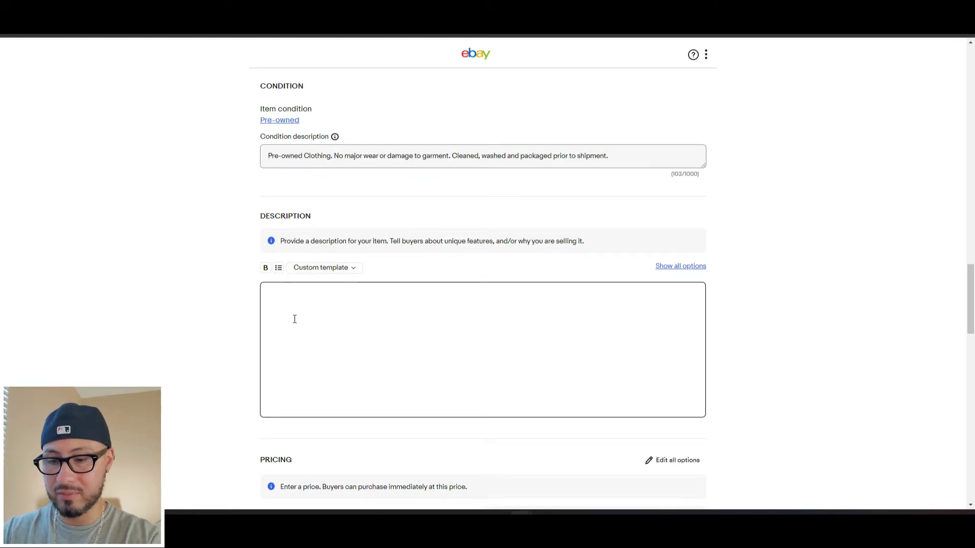
type("item brand")
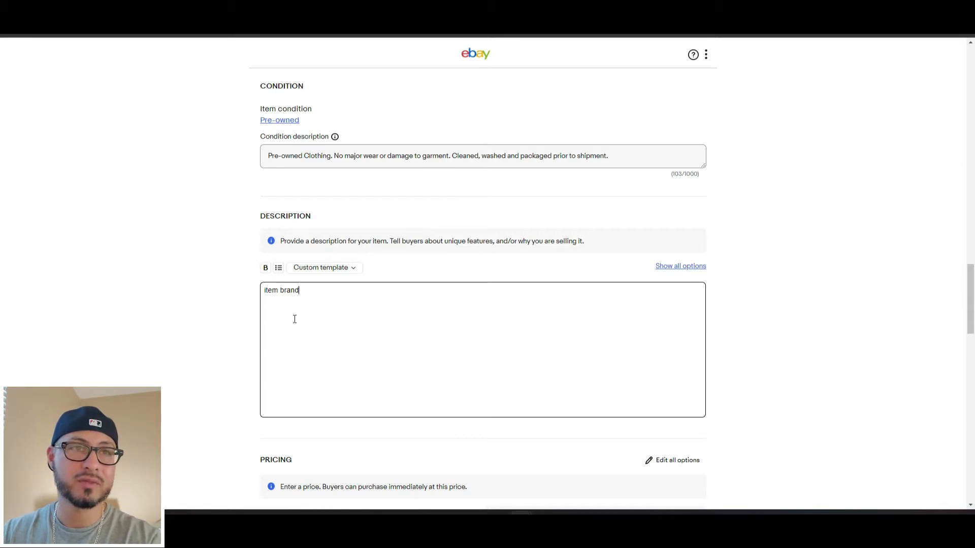
key("BackSpace")
key("BackSpace")
key("BackSpace")
key("BackSpace")
key("BackSpace")
key("BackSpace")
key("BackSpace")
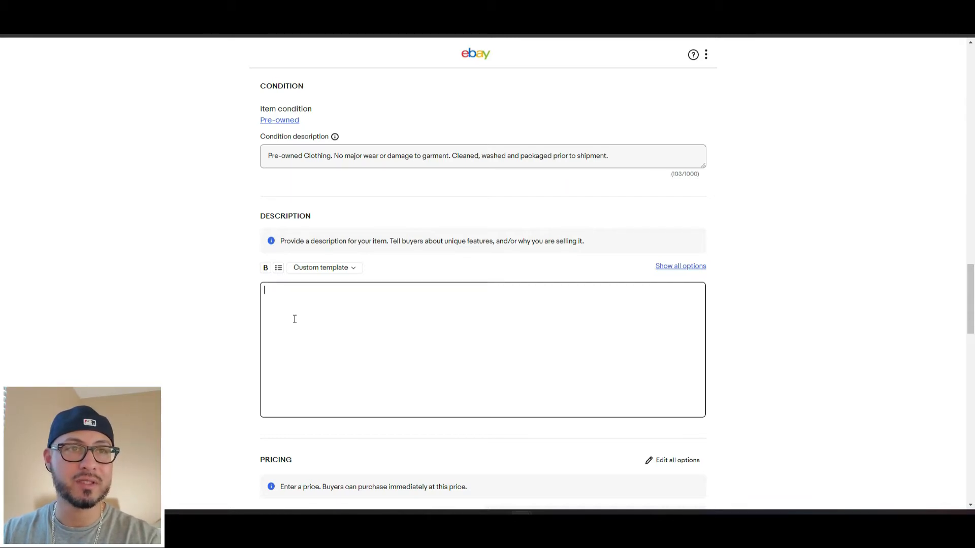
- Write the section headings "Shipping", "Returns" and "Promotions" in the description, separated by blank lines
type("Shipping")
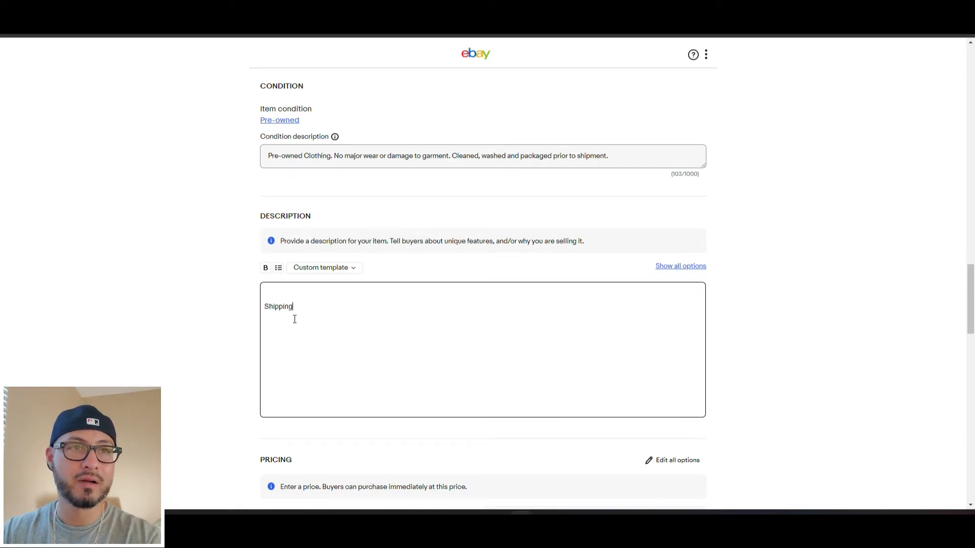
type("Return")
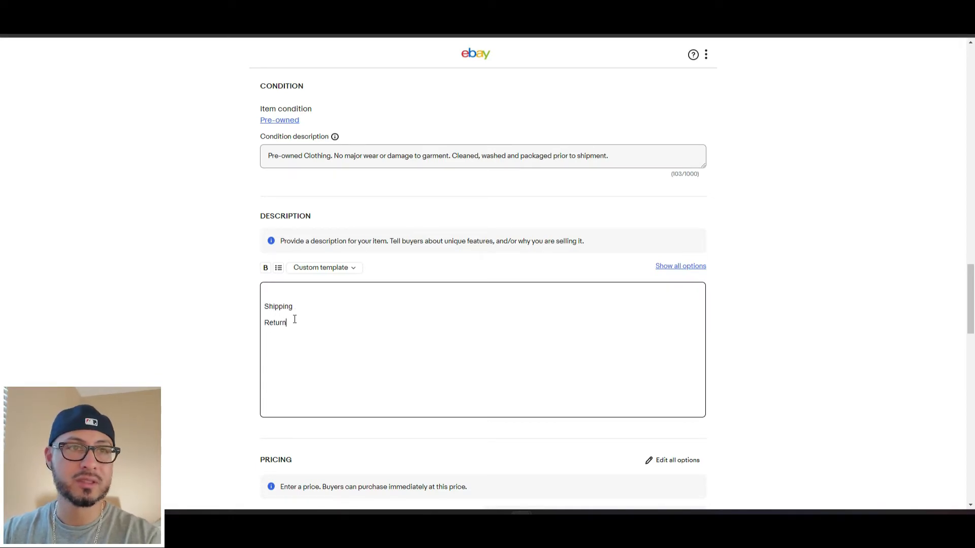
type("s")
key("Return")
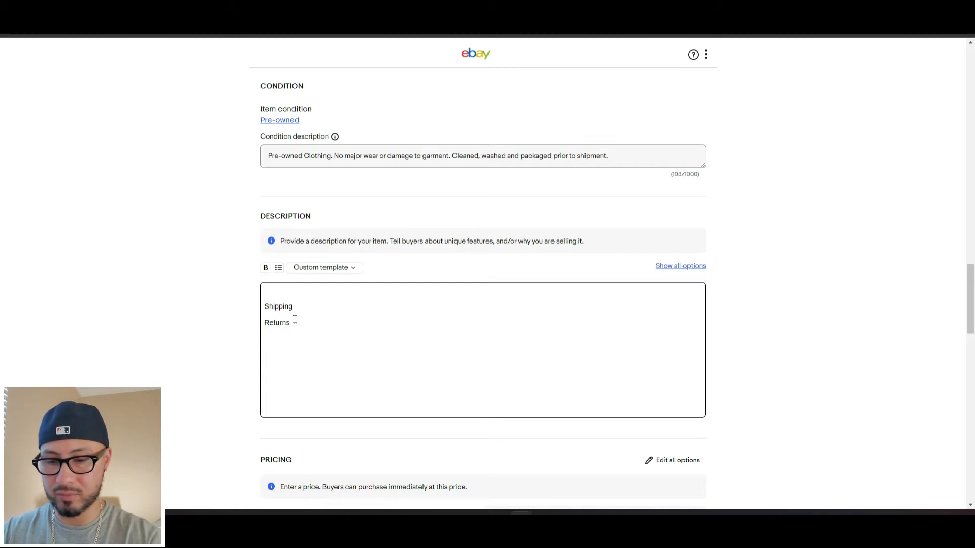
type("Promotions")
key("Return")
- Add the line "Shipped via USPS" under the Shipping heading and make that heading bold
left_click(298, 309)
key("Return")
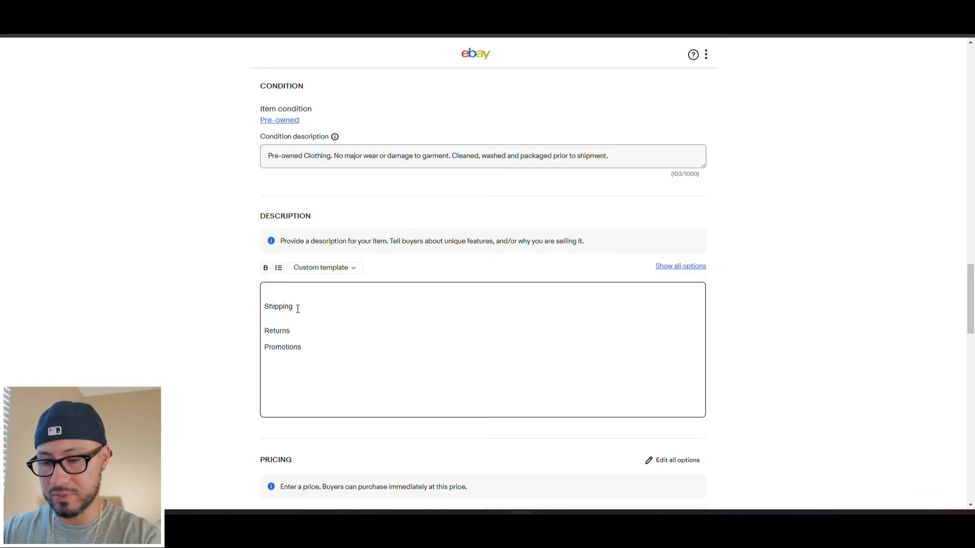
type("Shipped via")
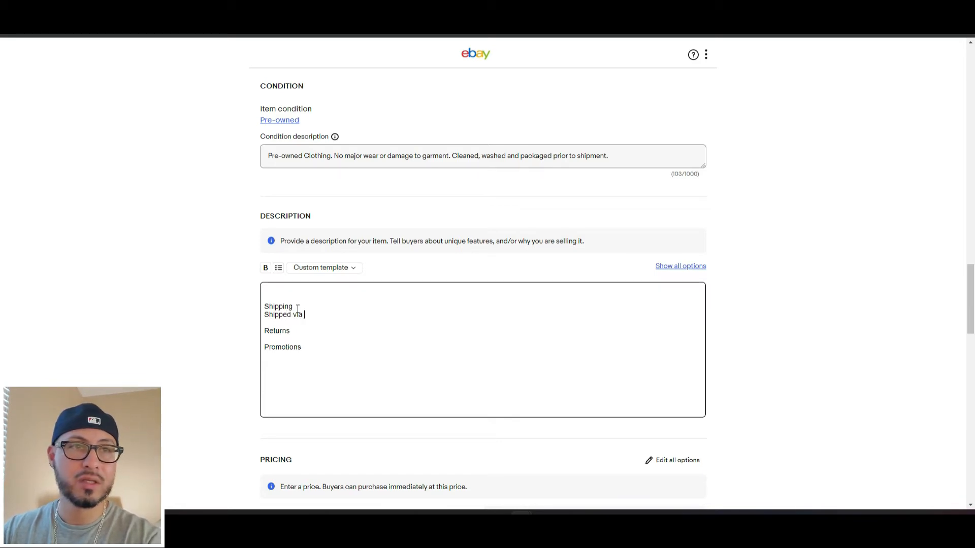
type(" USPS")
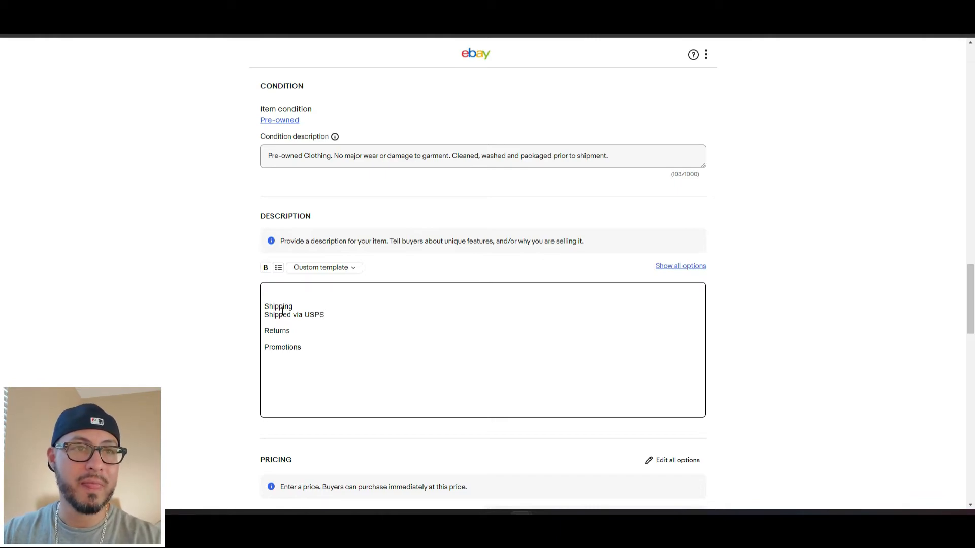
double_click(285, 308)
left_click(265, 268)
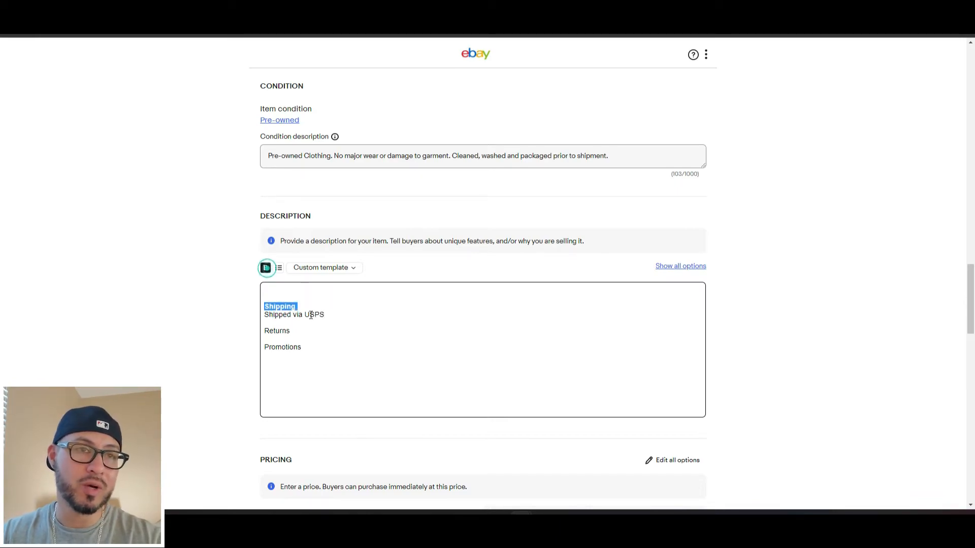
left_click(347, 315)
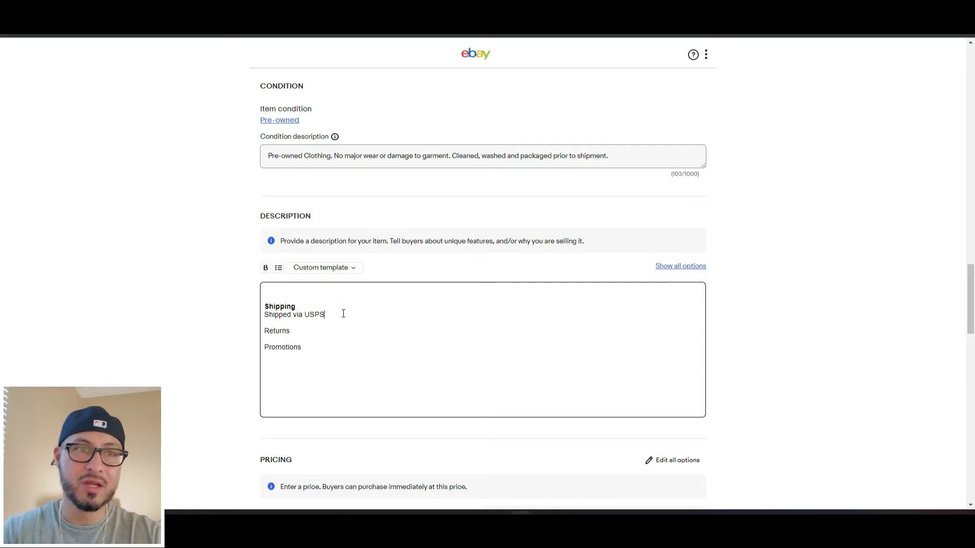
- Add the line "30 day returns" under the Returns heading and make that heading bold
left_click(275, 341)
type("30 day retuyr")
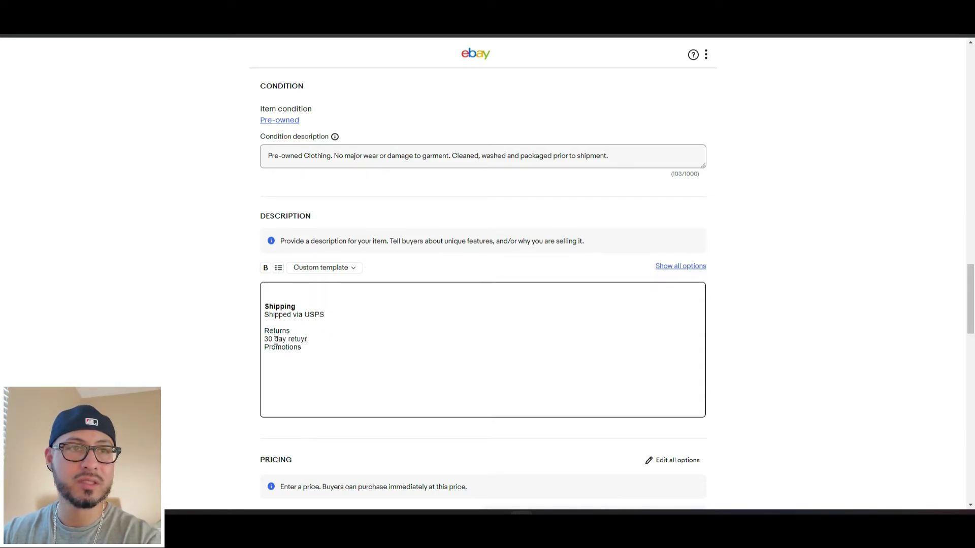
key("BackSpace")
key("BackSpace")
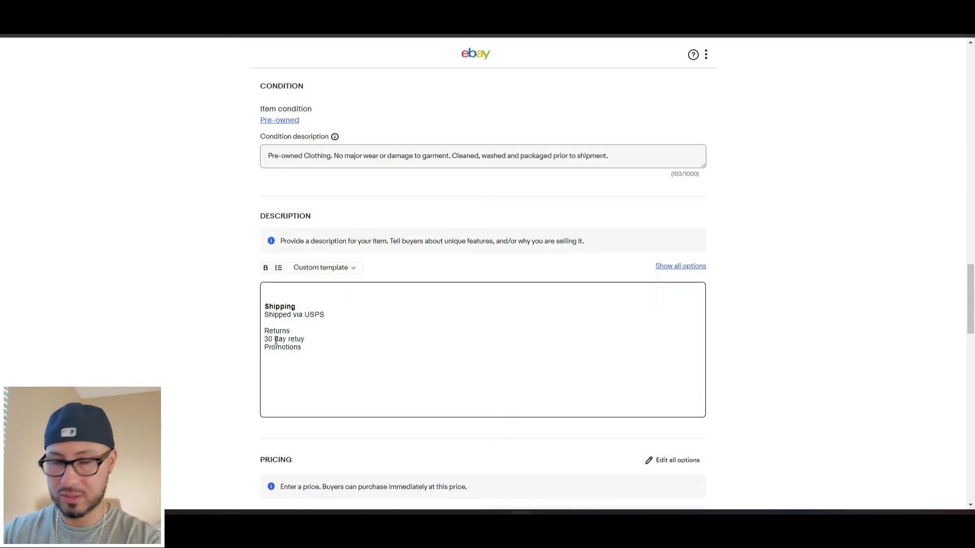
type("rns")
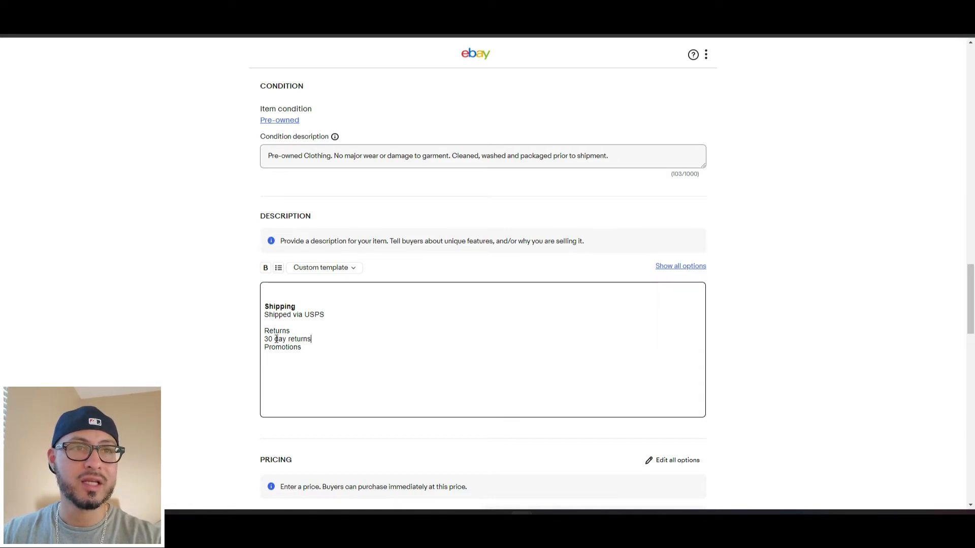
double_click(282, 331)
left_click(265, 270)
left_click(266, 268)
left_click(349, 323)
- Delete the sample Shipping, Returns and Promotions text from the description
left_click(321, 347)
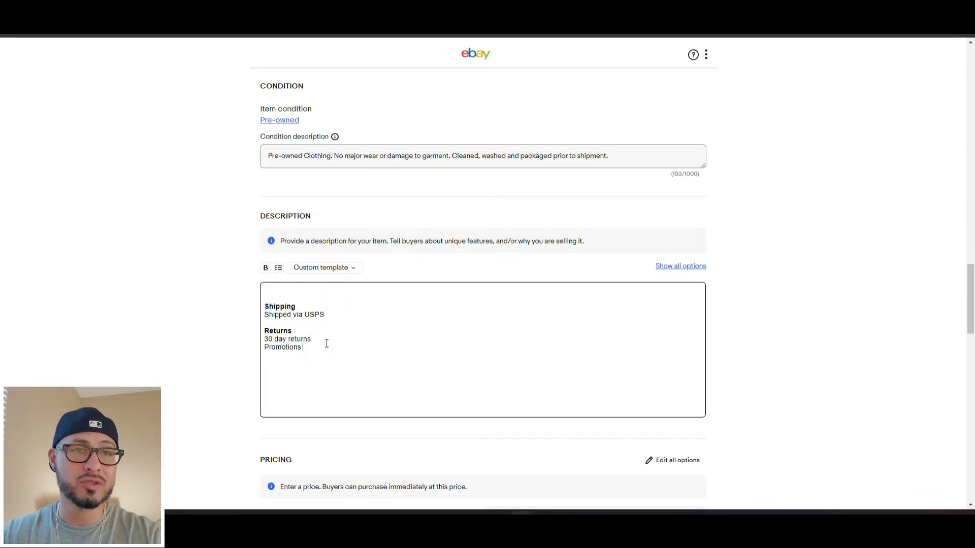
left_click_drag(328, 351, 266, 315)
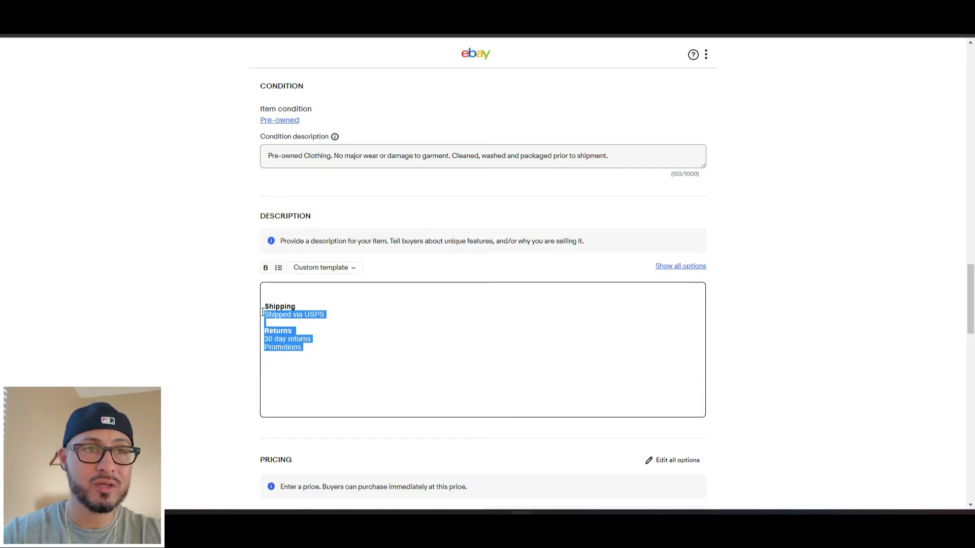
key("BackSpace")
key("BackSpace")
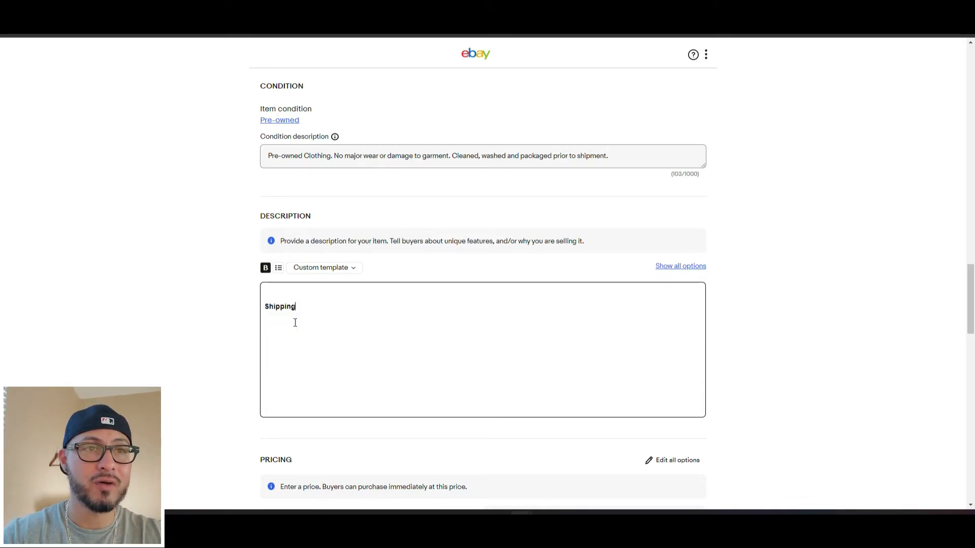
key("BackSpace")
key("BackSpace")
key("BackSpace")
key("BackSpace")
key("BackSpace")
key("BackSpace")
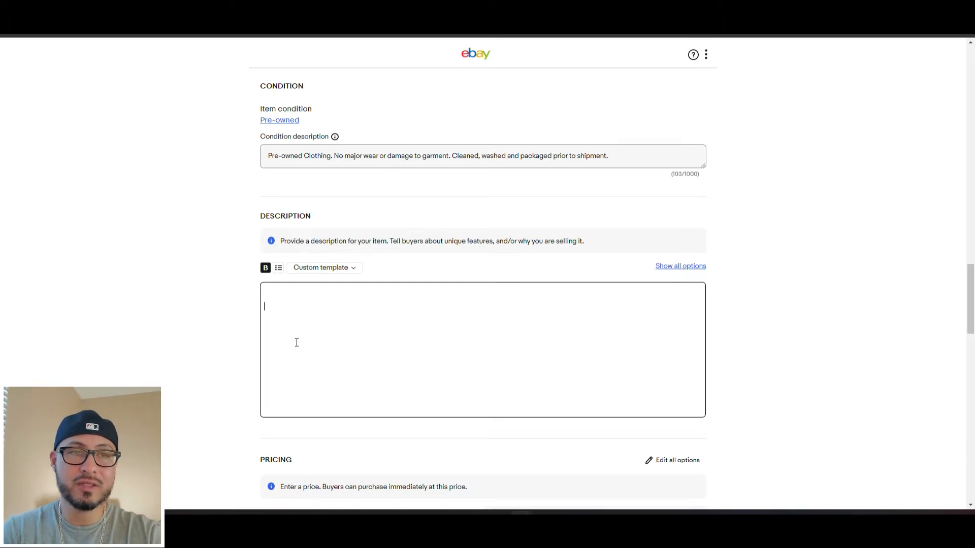
- Create a new custom description template named "women sweaters"
left_click(338, 268)
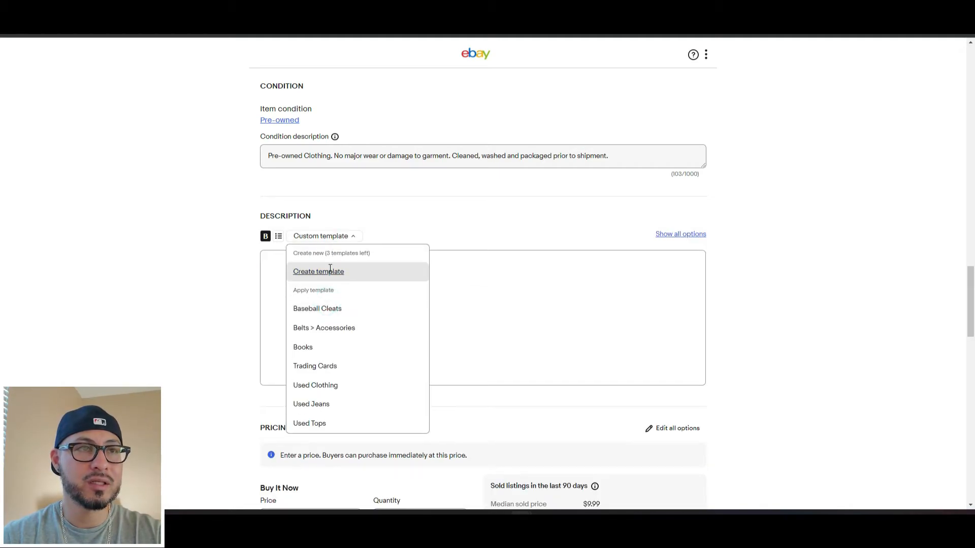
left_click(329, 272)
left_click(395, 185)
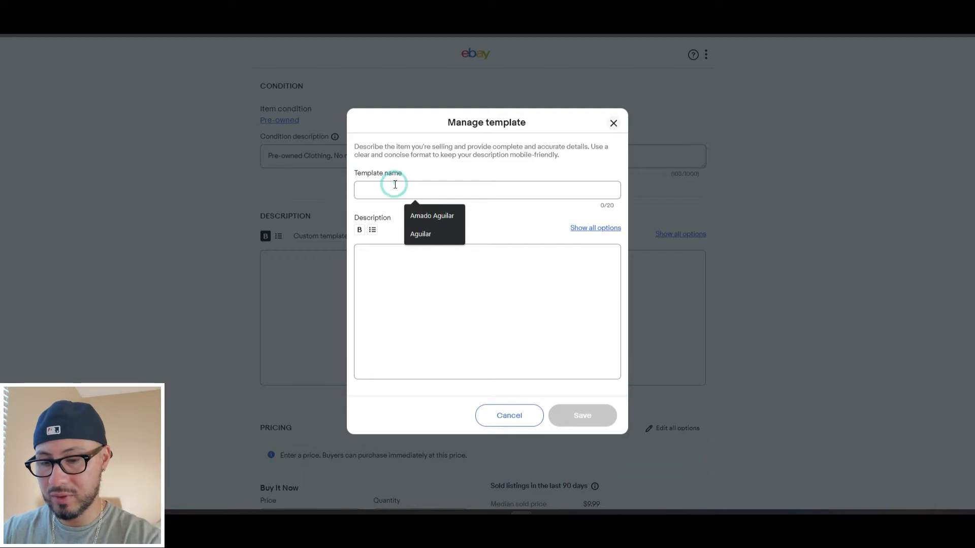
type("pre- owned women")
key("ctrl+a")
key("BackSpace")
type("women sweaters")
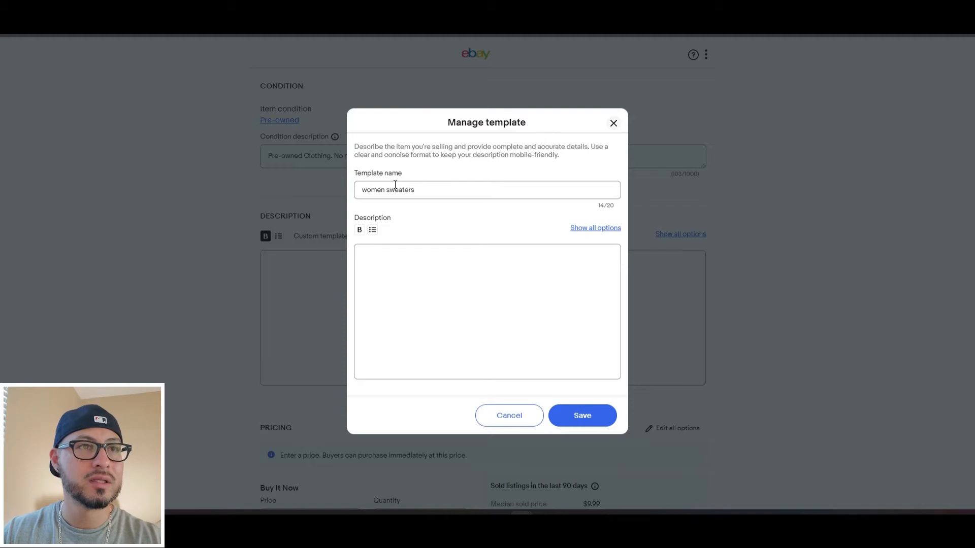
- Write the template text: "Specs", "Sleeve Length", "Front Length", "Pre-owned women clothing", "No major damage or tears to garment." and "Returns accepted within 30 days of purchase"
left_click(405, 262)
left_click(404, 261)
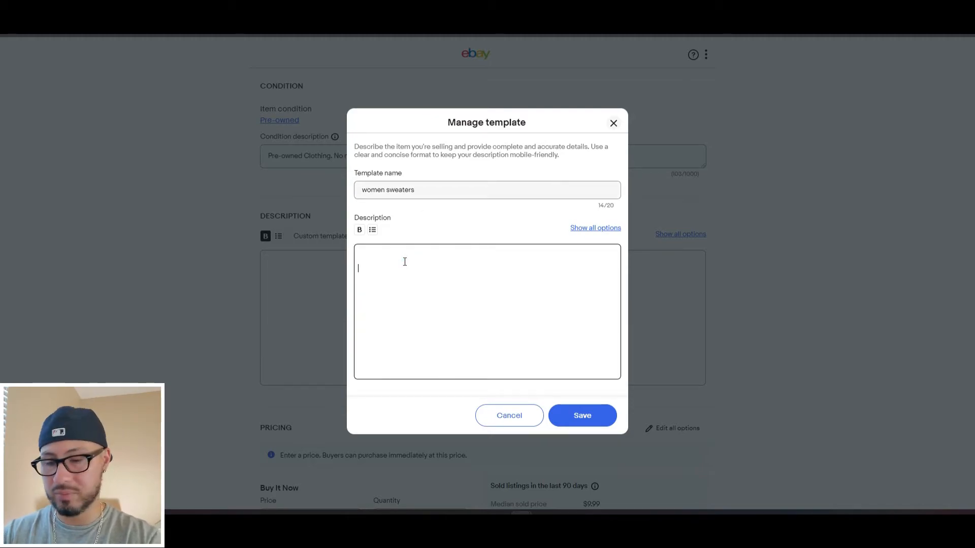
type("Specs Sleeve Length   Pre-owned women clothing No major damage or tears to garment.  Returns accepted within 30 days of purchase")
type("F")
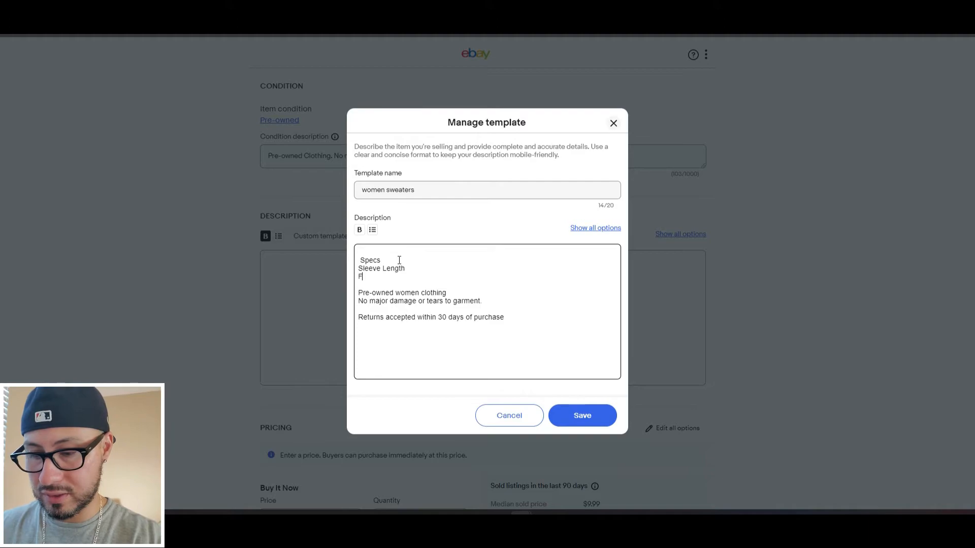
type("ront Length")
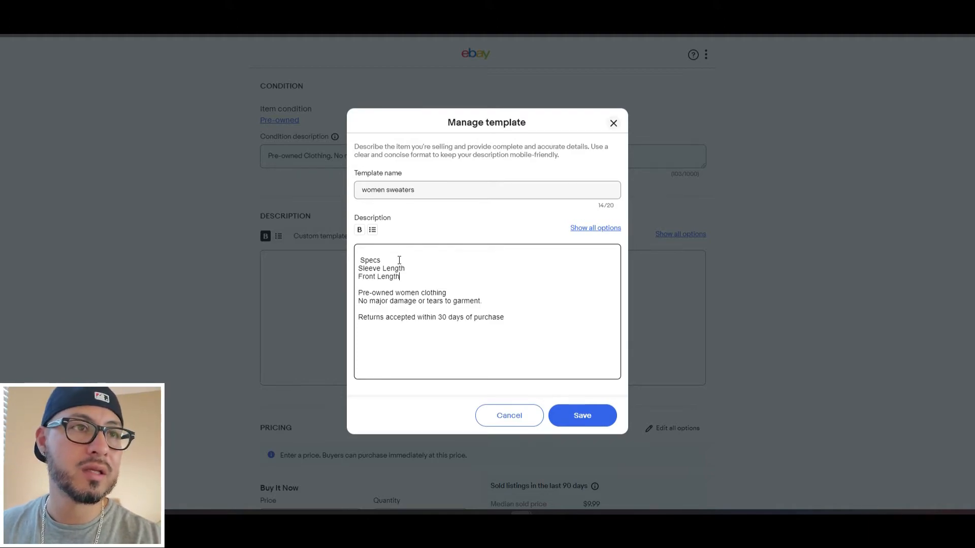
key("Return")
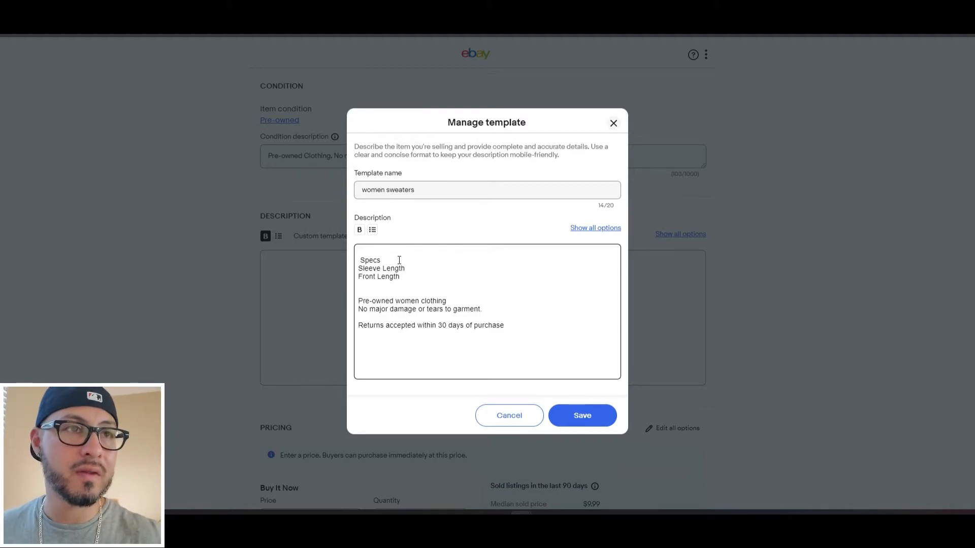
- Add a colon after the Sleeve Length and Front Length labels and save the description template
left_click(416, 265)
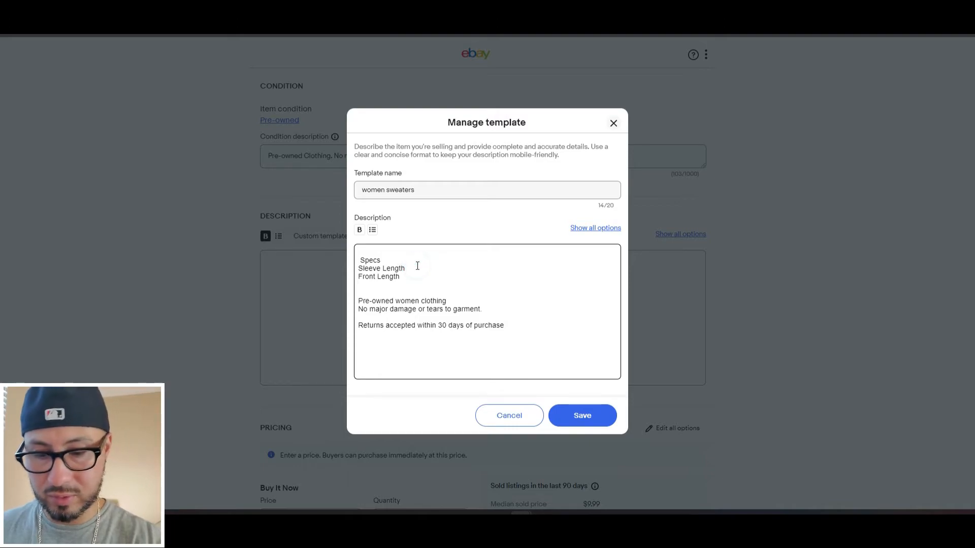
left_click(409, 276)
type(":")
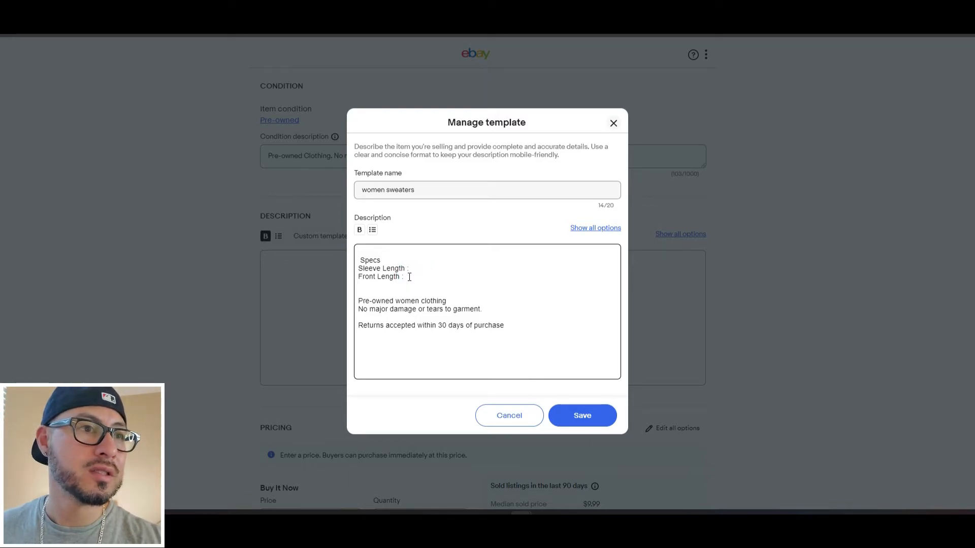
left_click(592, 415)
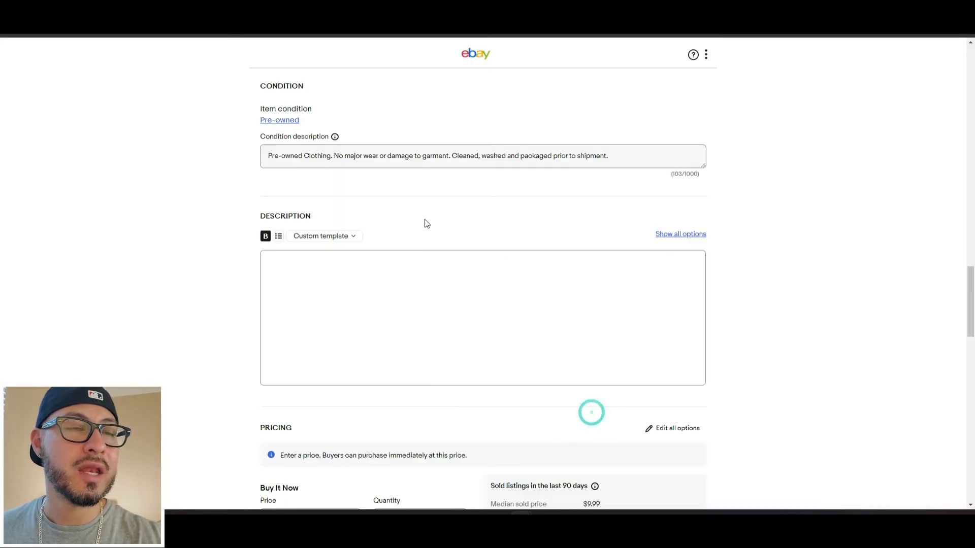
- Insert the saved "women sweaters" template into the listing description
left_click(336, 238)
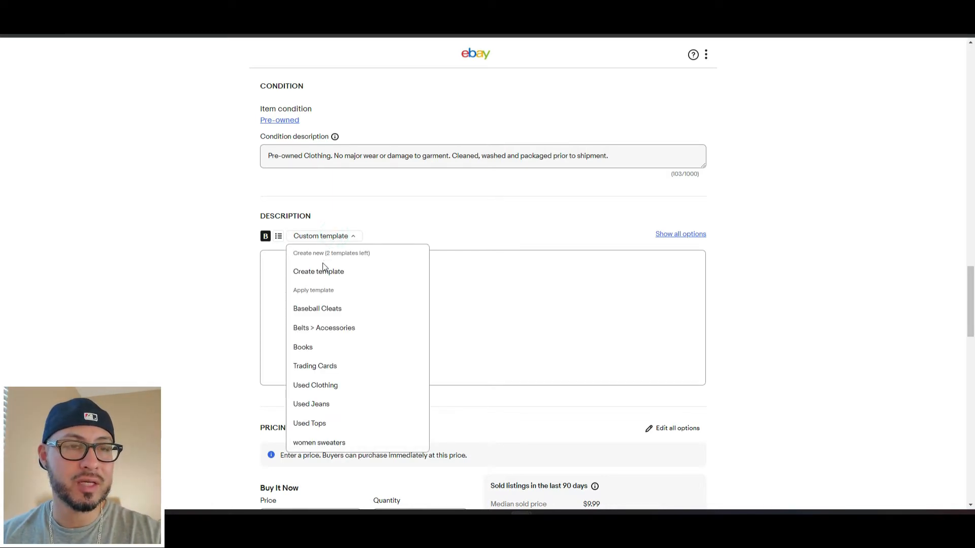
mouse_move(319, 348)
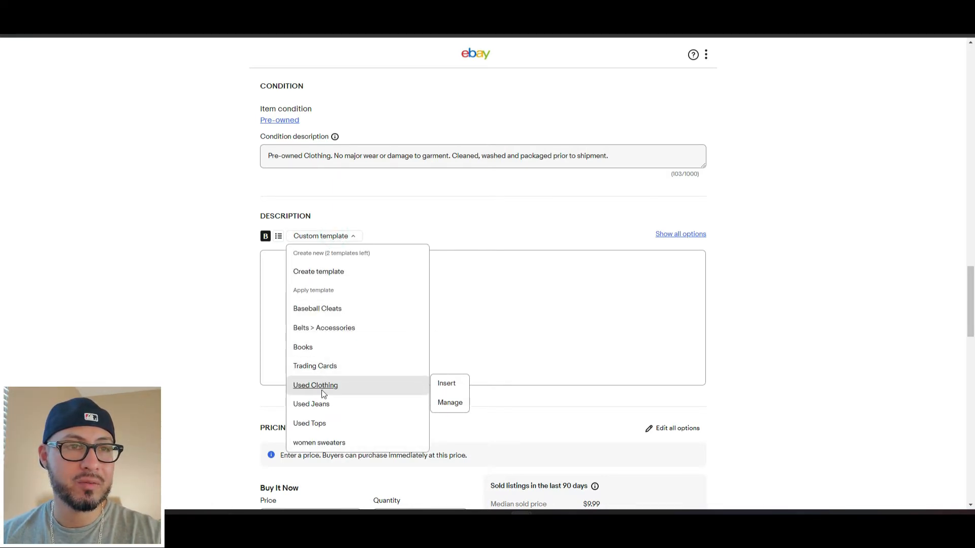
mouse_move(324, 442)
left_click(447, 441)
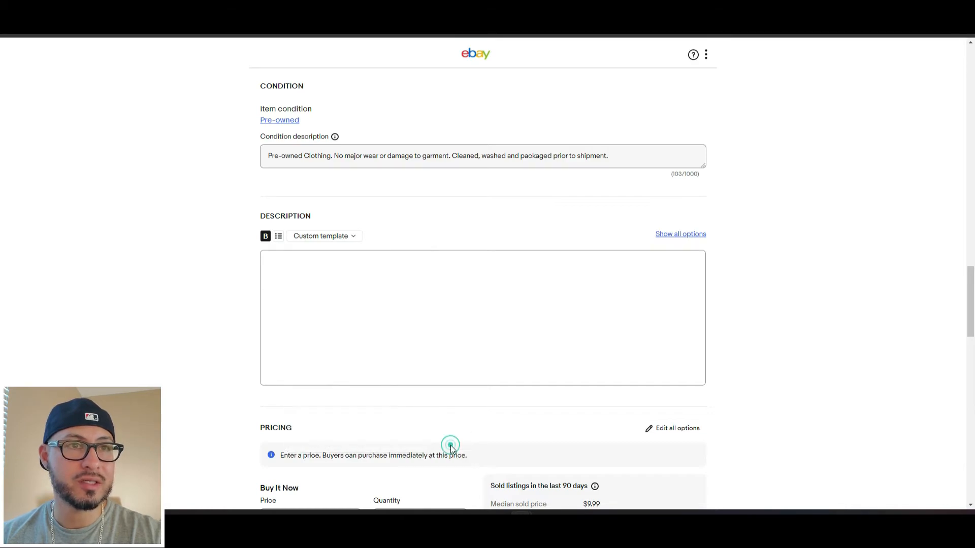
- Remove the space before the "Specs" heading in the description and make the heading bold
left_click(266, 265)
key("BackSpace")
double_click(274, 268)
left_click(265, 235)
left_click(317, 277)
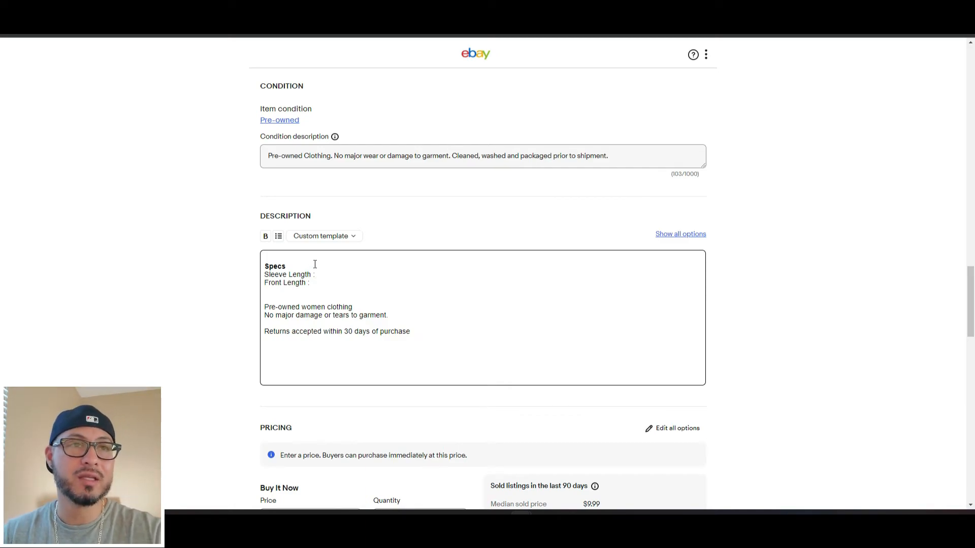
left_click(330, 275)
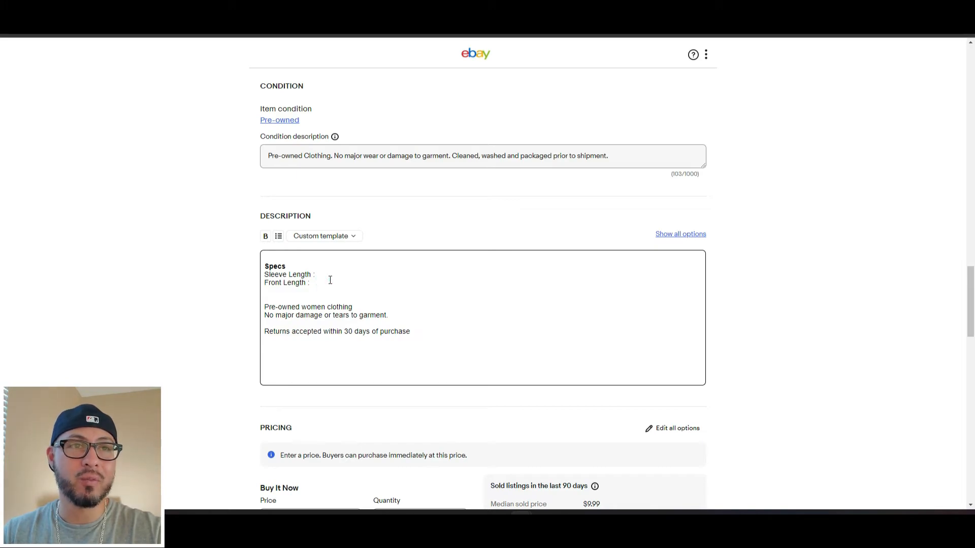
left_click(330, 275)
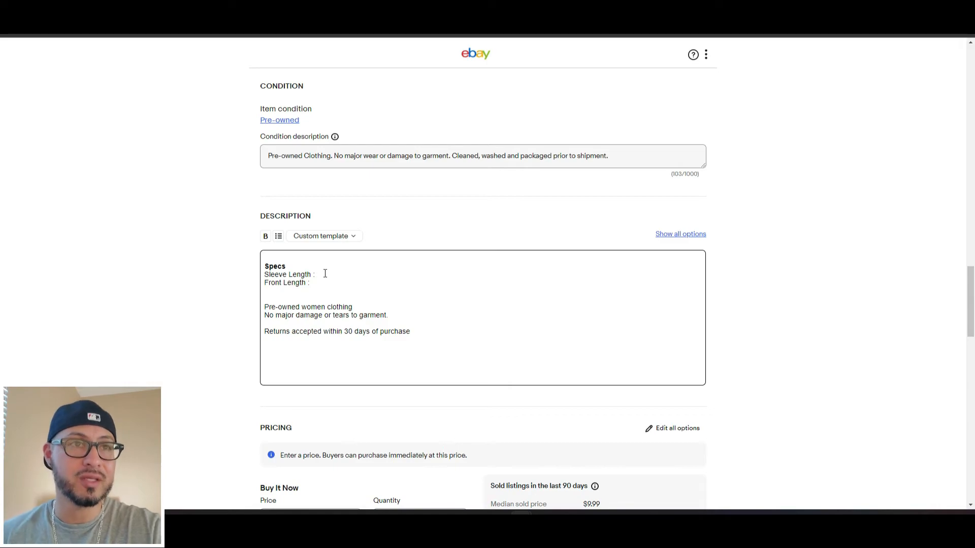
- Clear the listing description and insert the saved "Used Clothing" template in its place
scroll(347, 327, "down", 2)
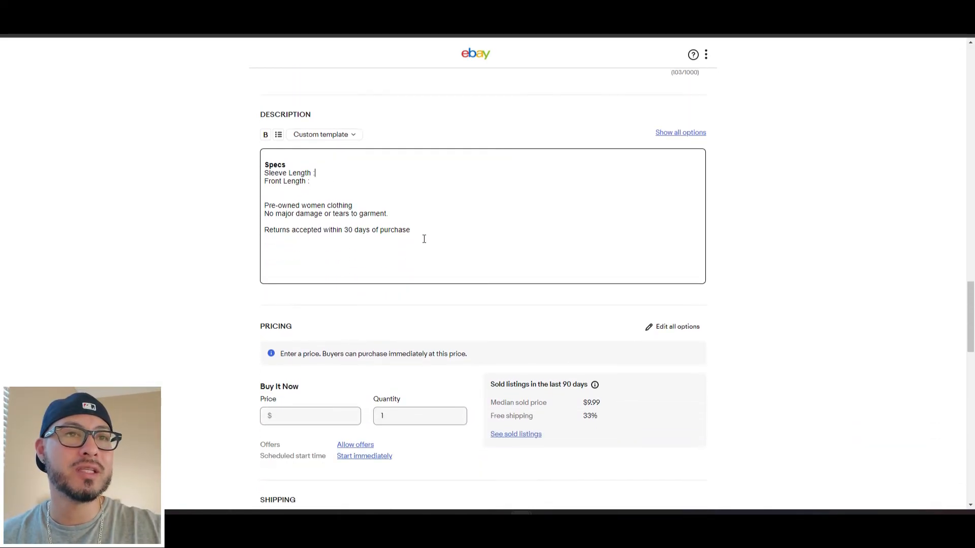
key("ctrl+a")
key("BackSpace")
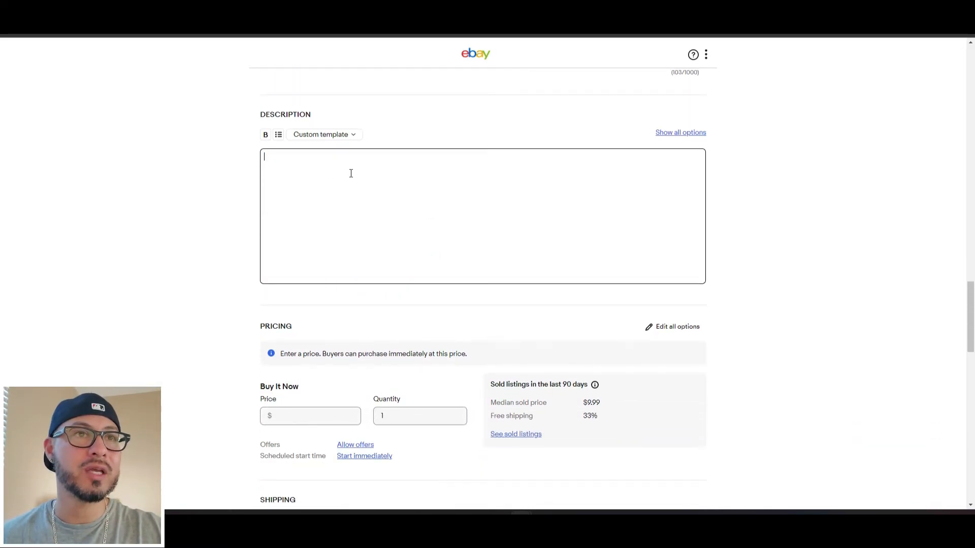
left_click(335, 137)
mouse_move(318, 302)
mouse_move(315, 283)
left_click(444, 280)
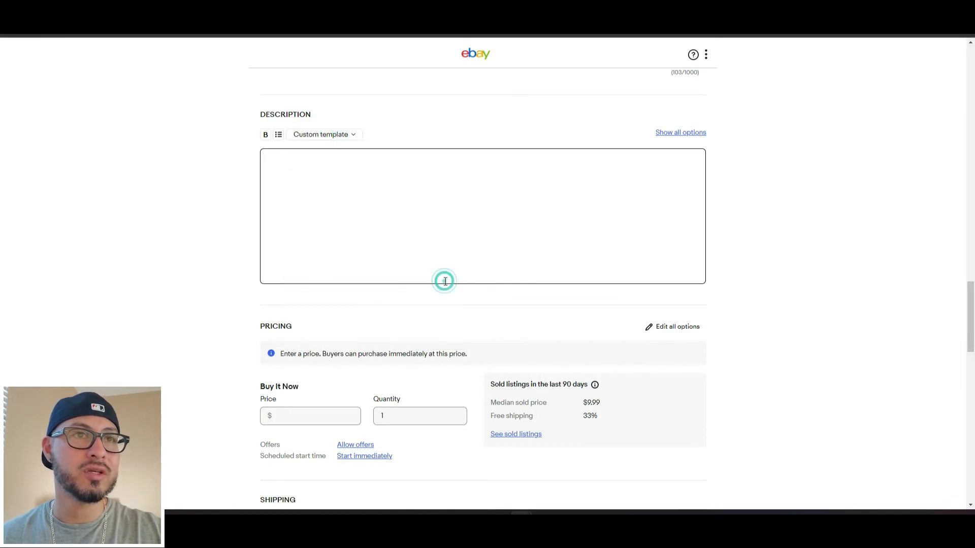
scroll(331, 212, "down", 2)
scroll(331, 213, "up", 2)
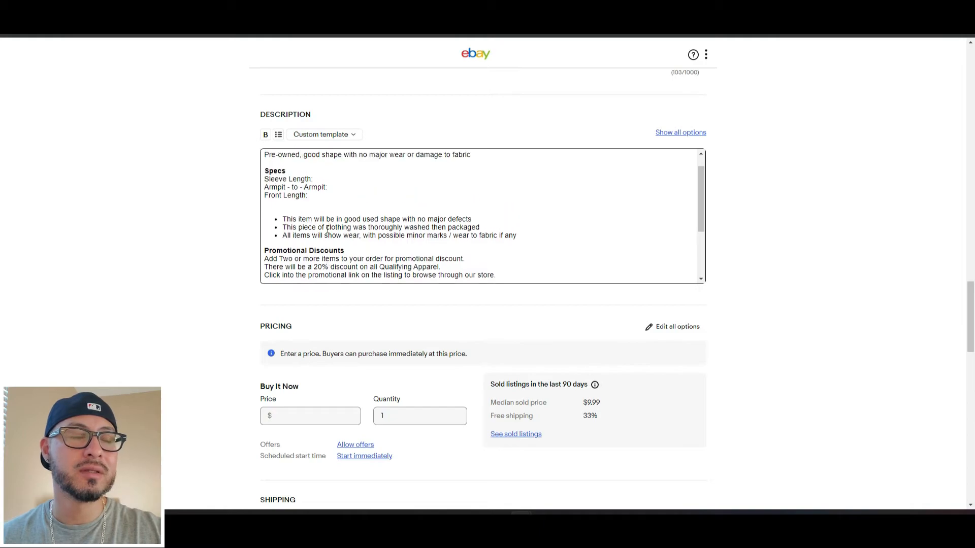
left_click(232, 239)
- Leave the Buy It Now price empty and set the Offers option to "Don't allow offers"
scroll(183, 284, "down", 3)
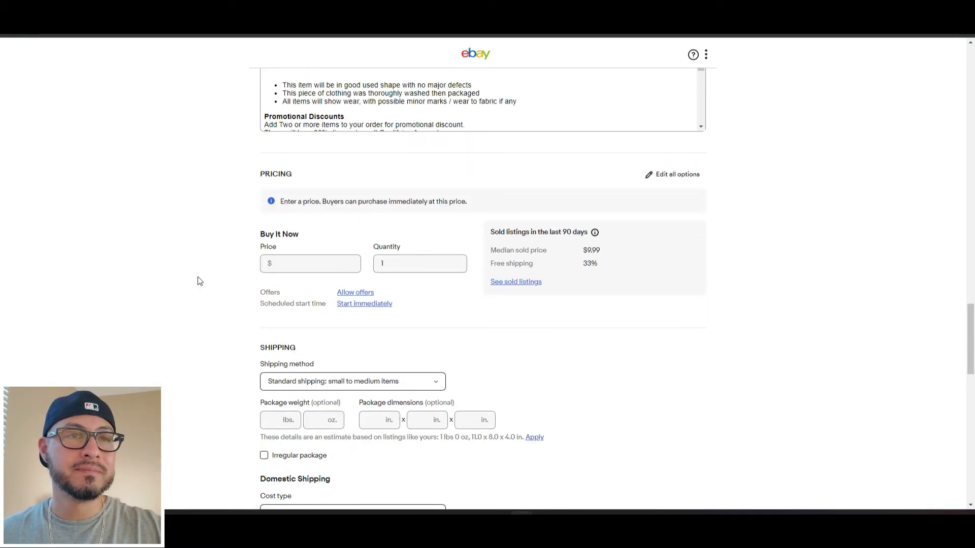
left_click(283, 256)
left_click(419, 299)
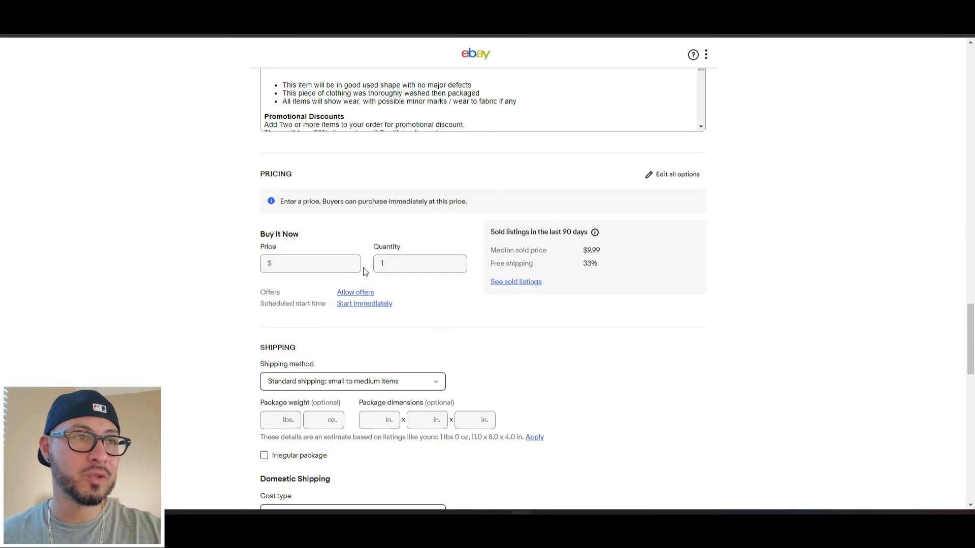
scroll(449, 320, "down", 3)
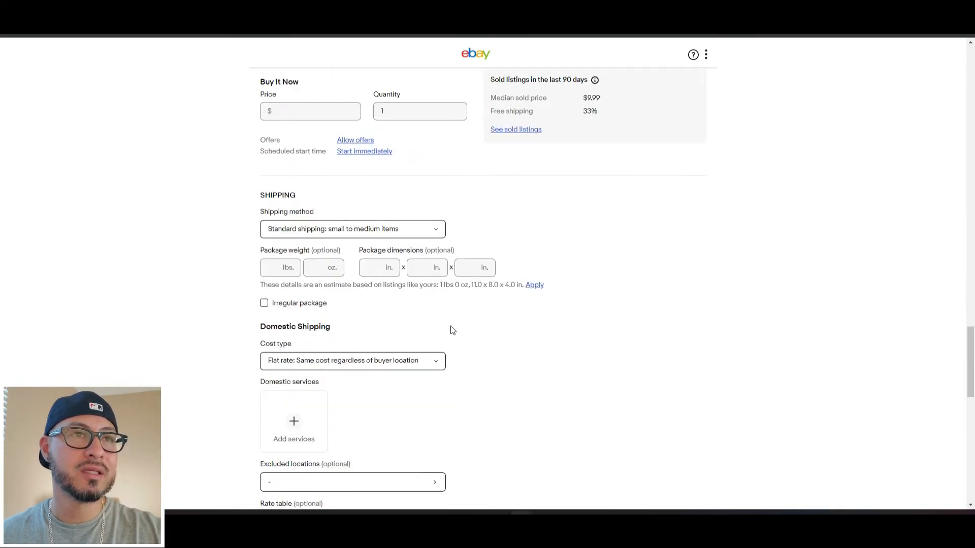
left_click(358, 140)
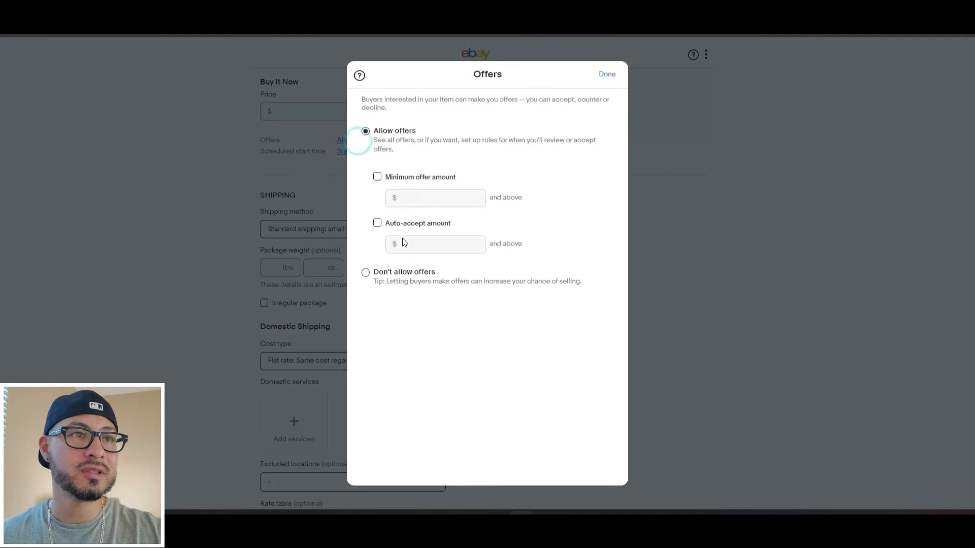
left_click(369, 272)
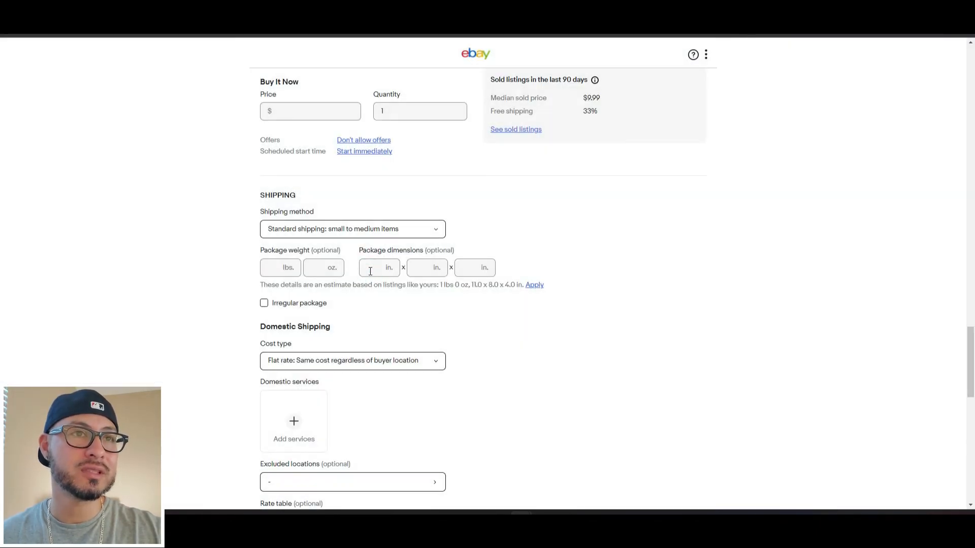
- Set the package weight to 2 lbs and the package dimensions to 12 x 10 x 2 in
scroll(435, 265, "down", 1)
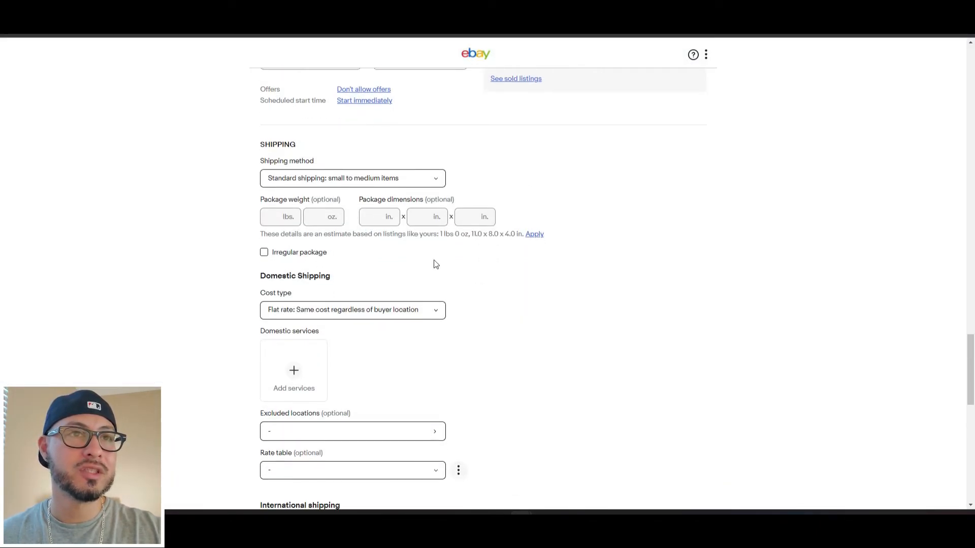
left_click(282, 219)
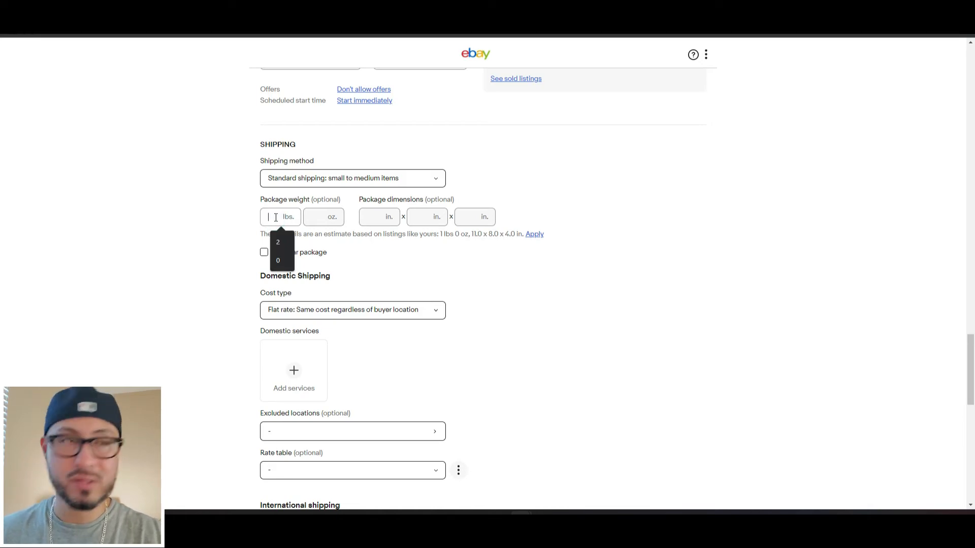
type("2")
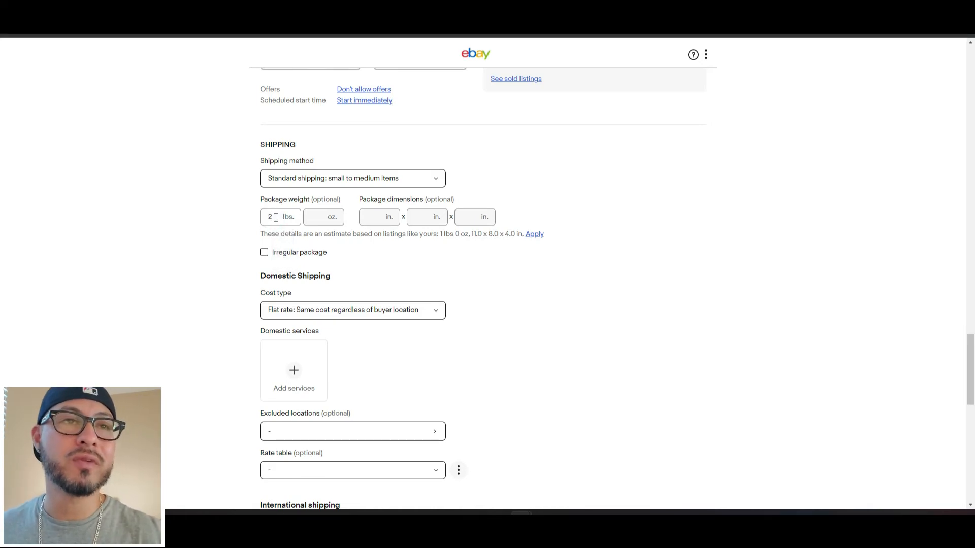
key("Tab")
key("Tab")
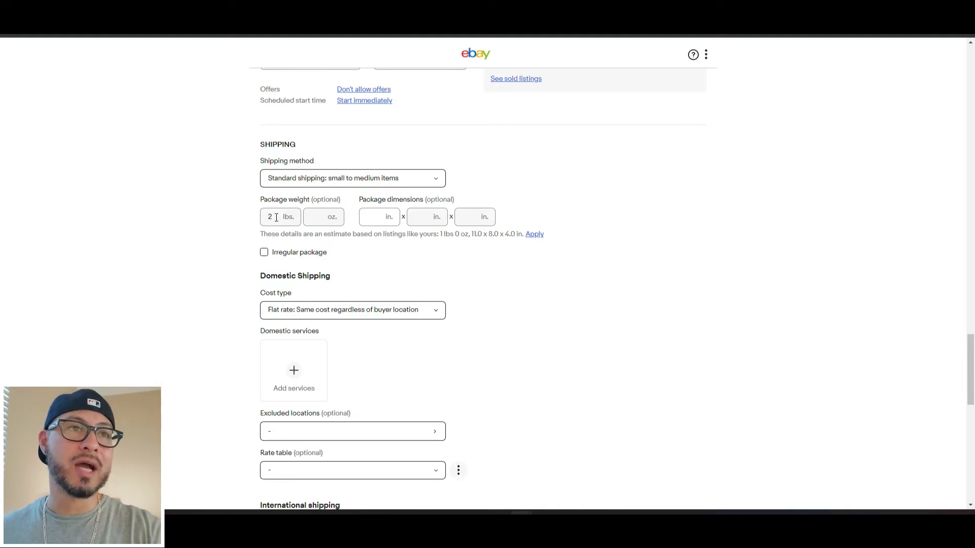
type("12")
key("Tab")
type("10")
key("Tab")
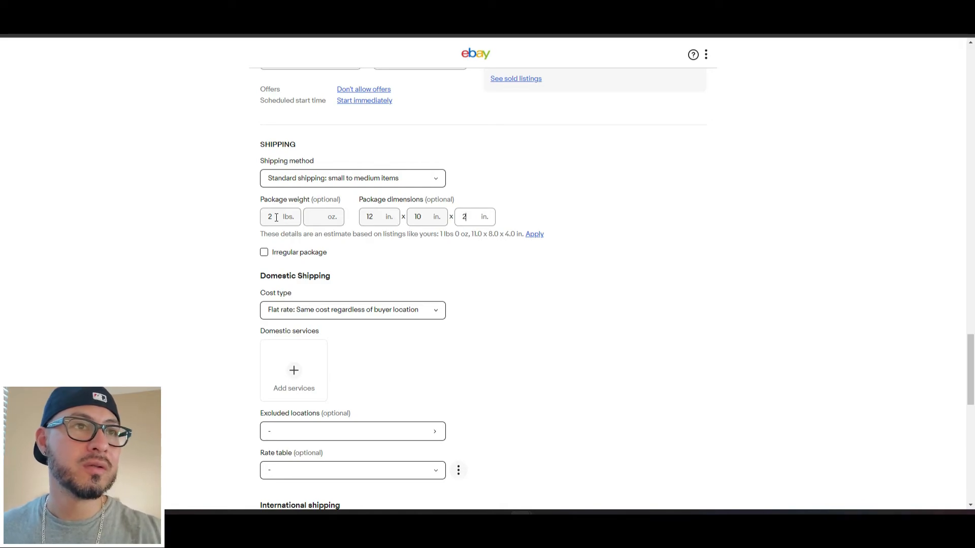
left_click(457, 258)
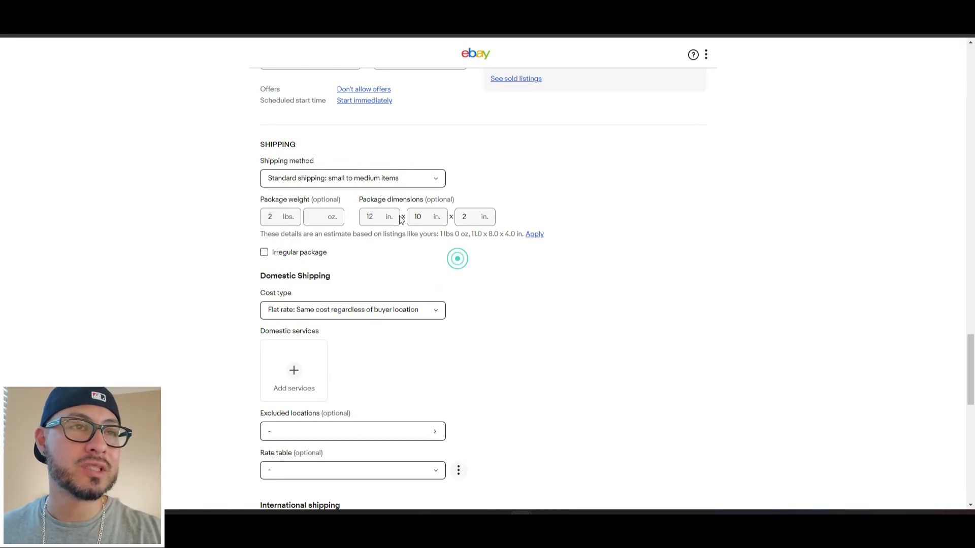
- Change the package's third dimension to 4 in
double_click(470, 216)
type("4")
left_click(683, 243)
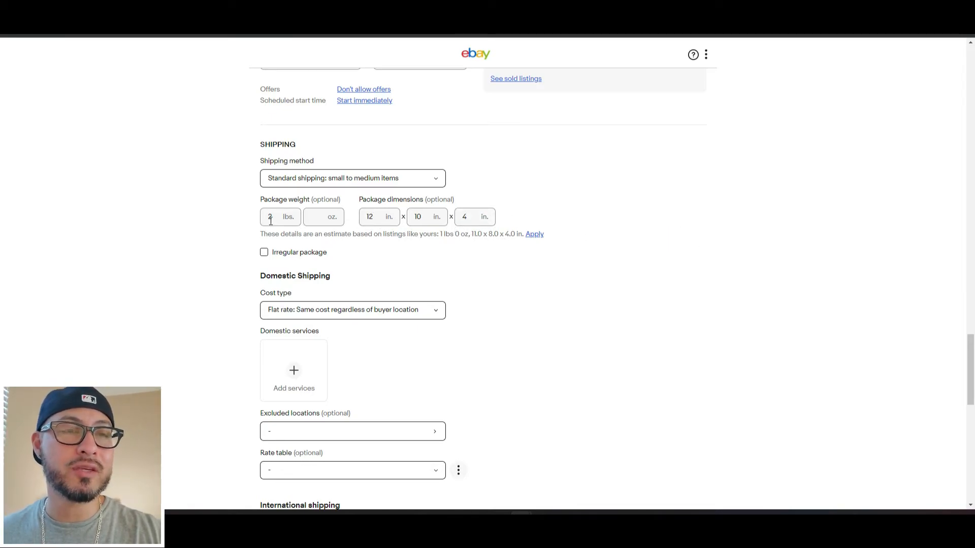
left_click(529, 286)
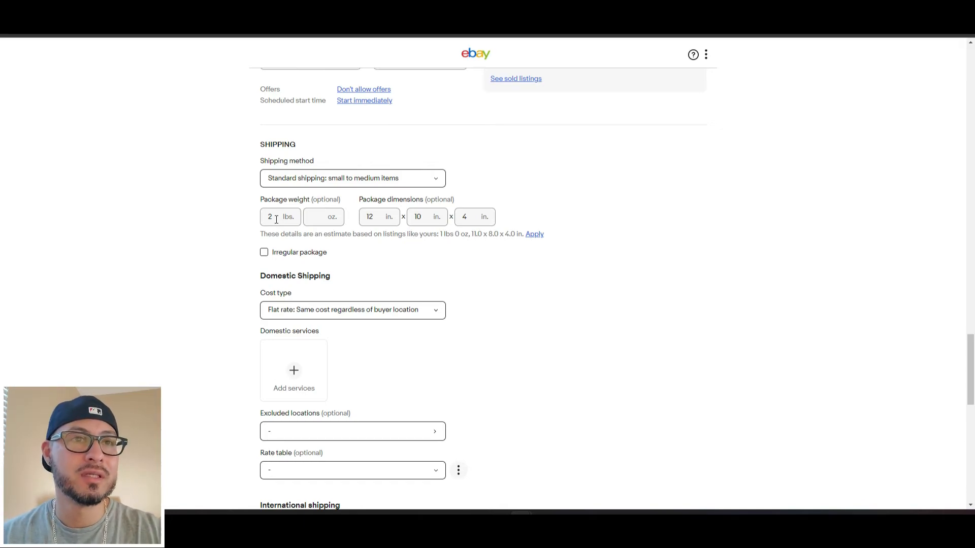
- Add USPS Priority Mail from the expedited services as the domestic shipping service
scroll(371, 280, "down", 2)
left_click(303, 275)
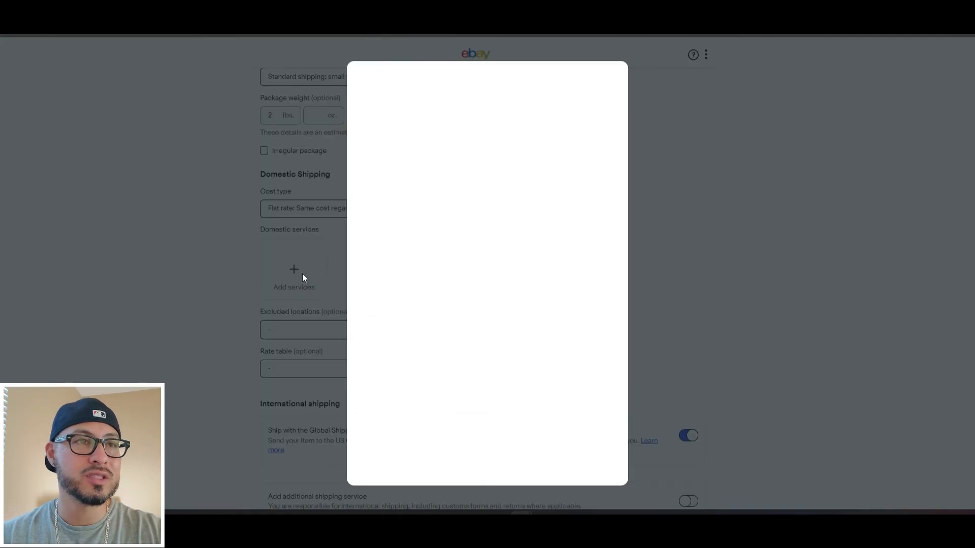
scroll(426, 292, "down", 4)
scroll(427, 294, "down", 3)
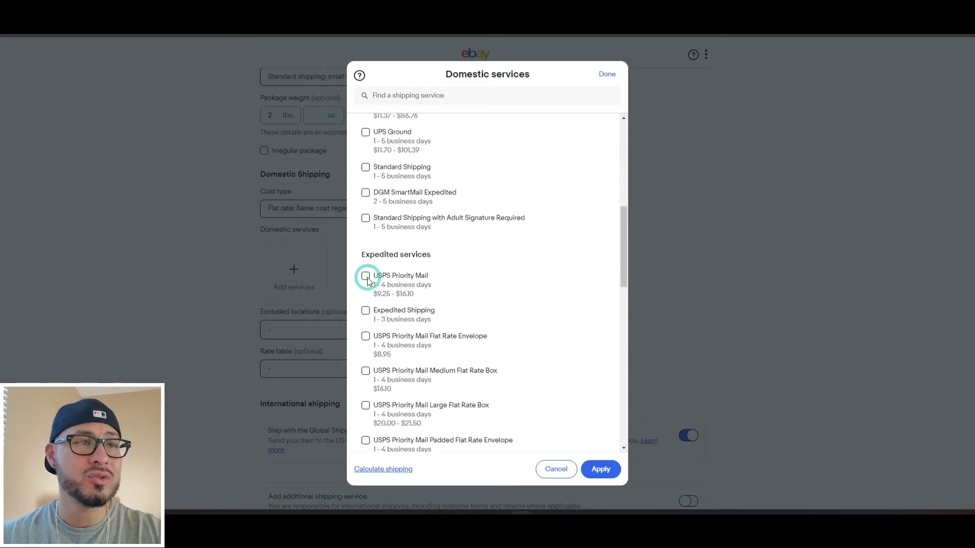
scroll(516, 244, "up", 2)
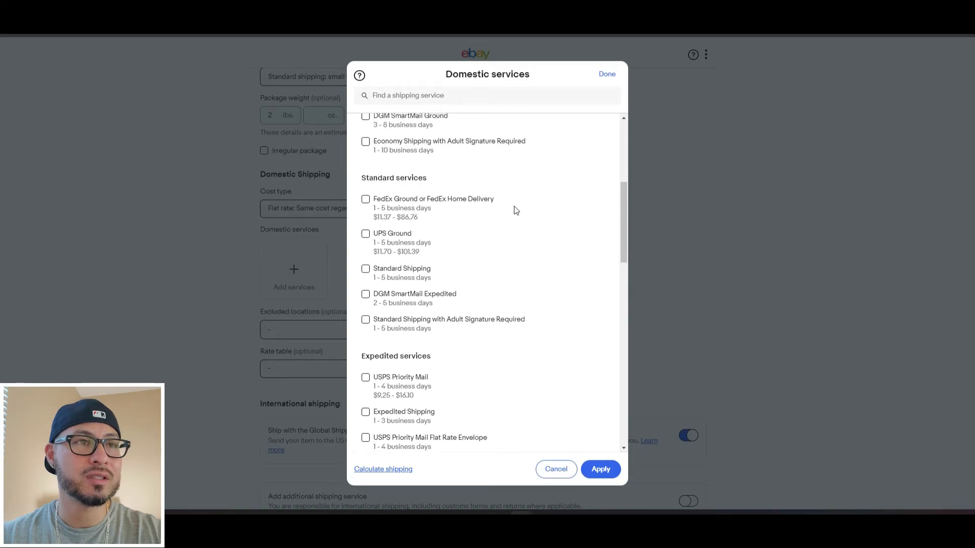
scroll(442, 280, "up", 1)
scroll(432, 300, "down", 3)
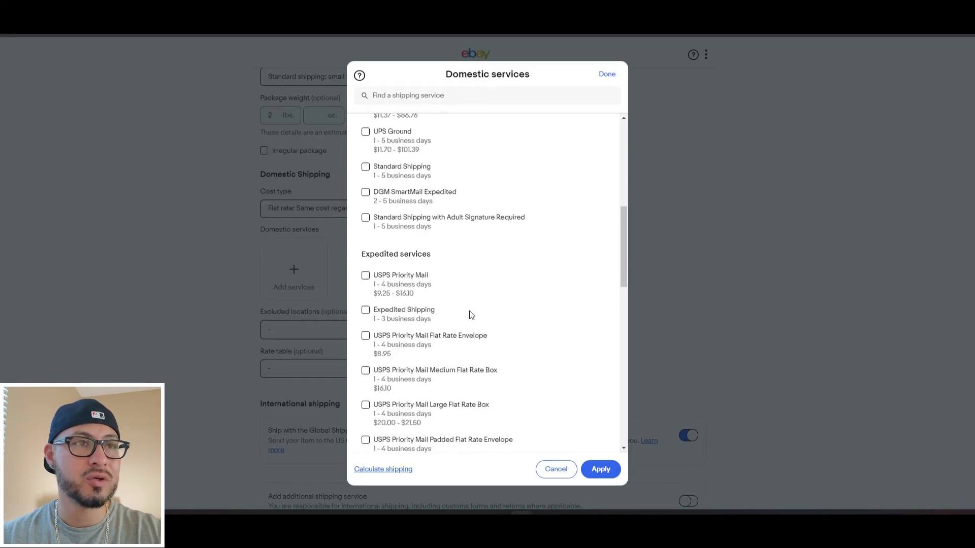
scroll(477, 307, "down", 2)
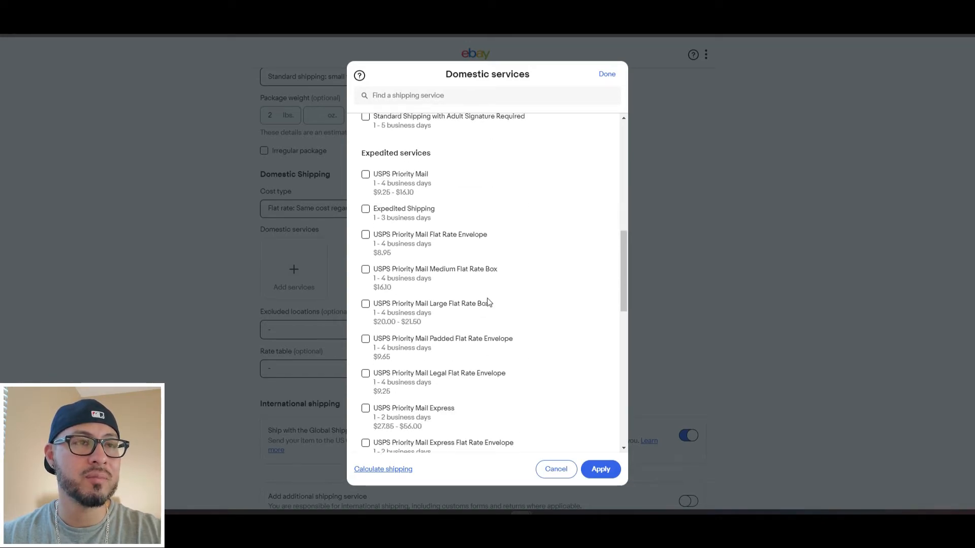
left_click(366, 175)
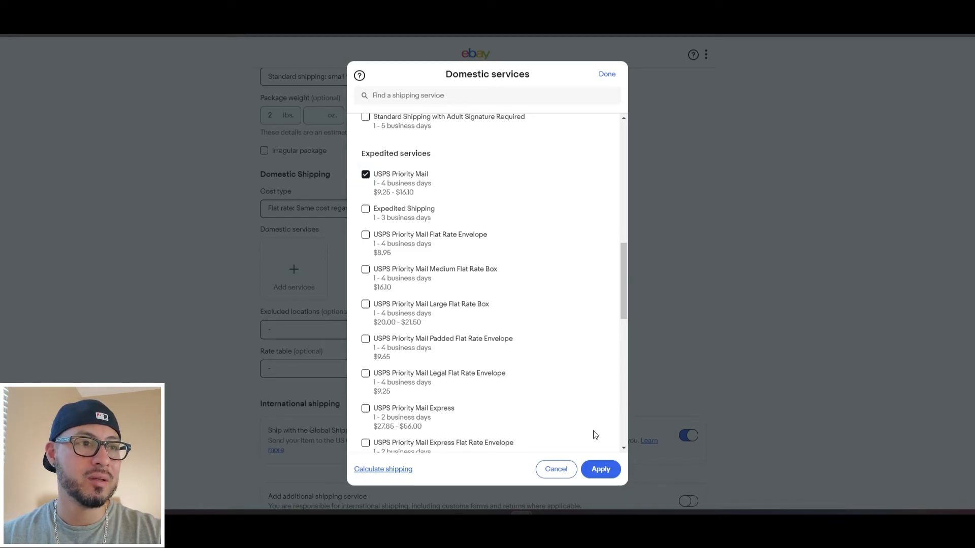
left_click(601, 469)
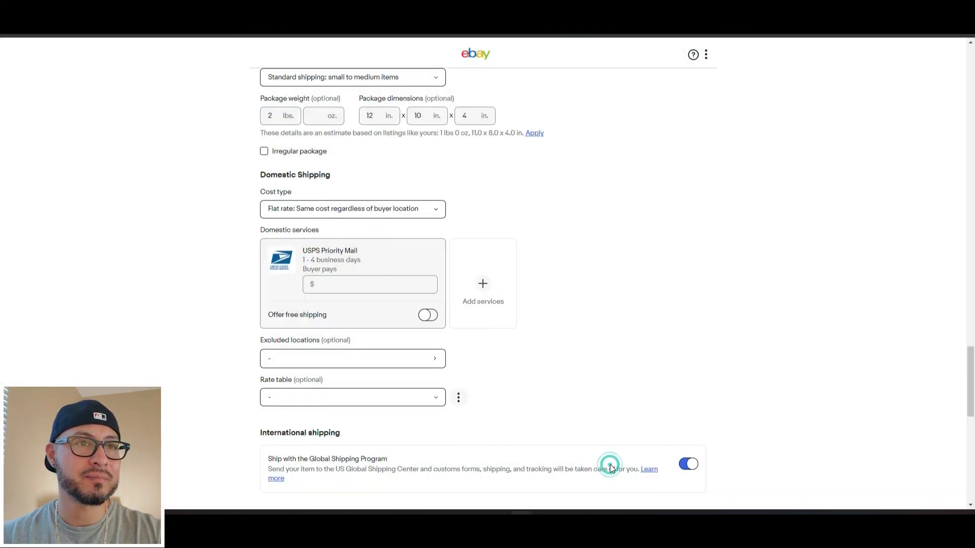
- Try a flat buyer charge of $4.99 for USPS Priority Mail and clear the amount
left_click(332, 284)
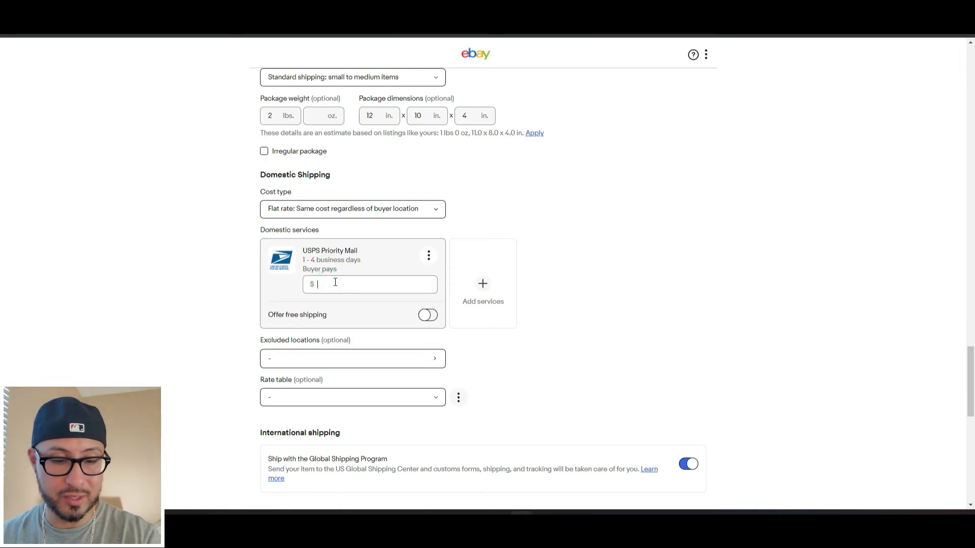
type("4.")
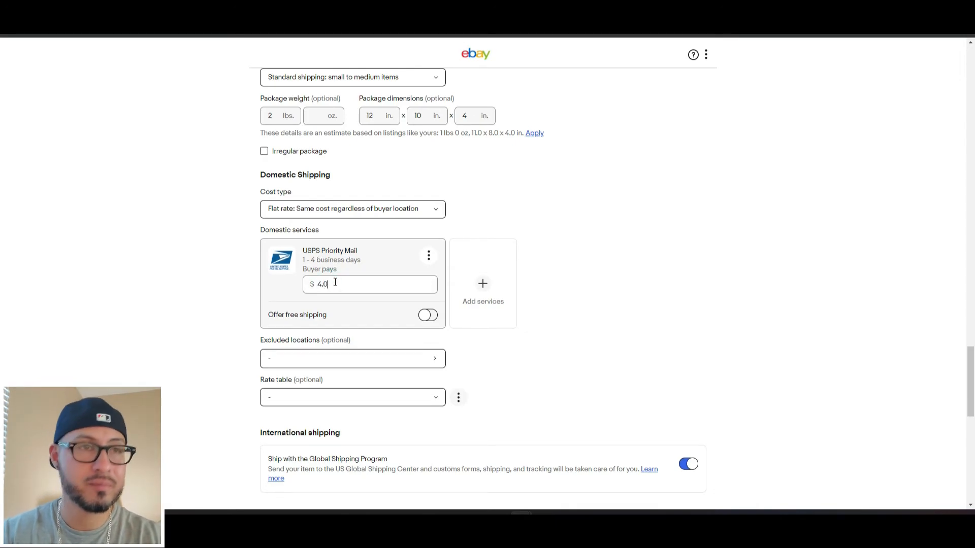
type("99")
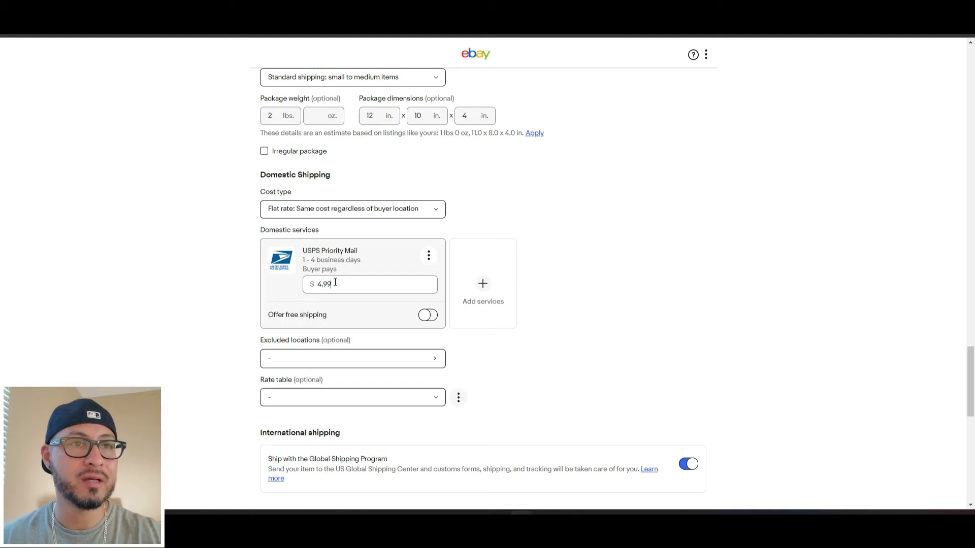
double_click(369, 281)
key("BackSpace")
- Enable the free shipping offer for the USPS Priority Mail service
left_click(428, 318)
left_click(525, 351)
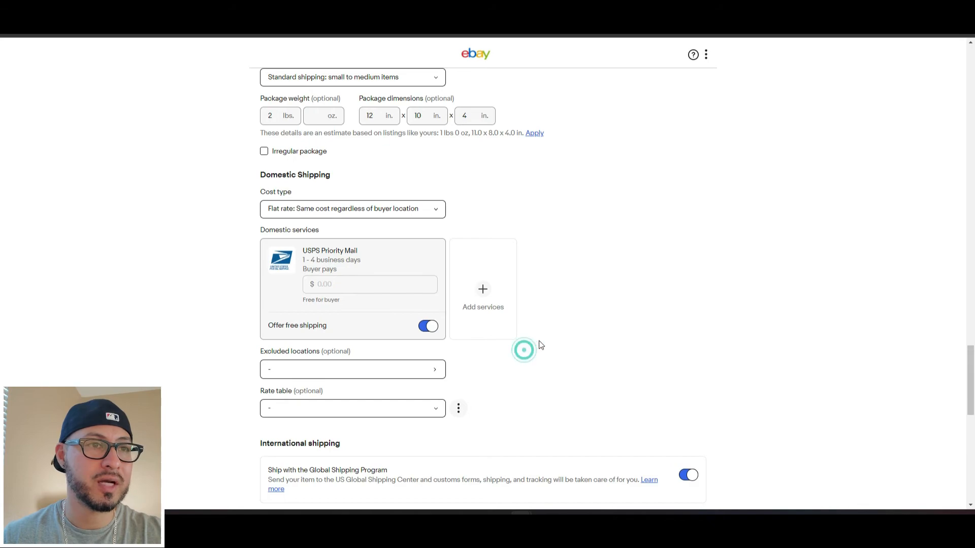
- Turn the Global Shipping Program option for international shipping off and back on
scroll(506, 349, "down", 3)
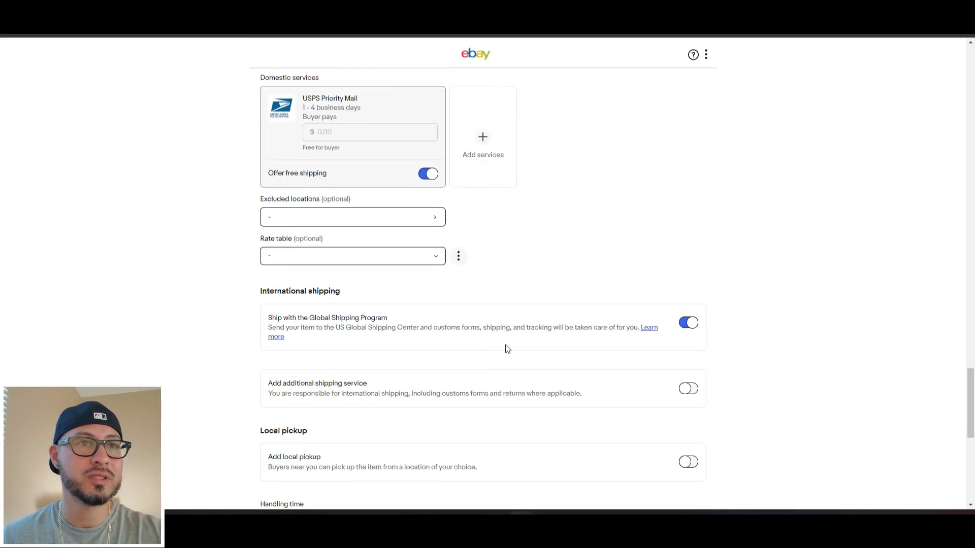
scroll(506, 349, "down", 2)
left_click(688, 223)
left_click(688, 222)
left_click(687, 223)
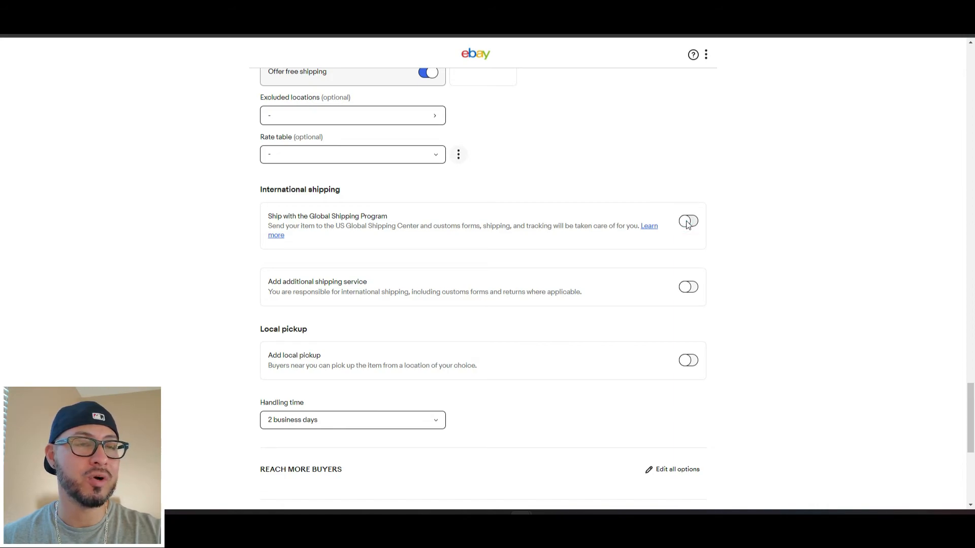
left_click(689, 223)
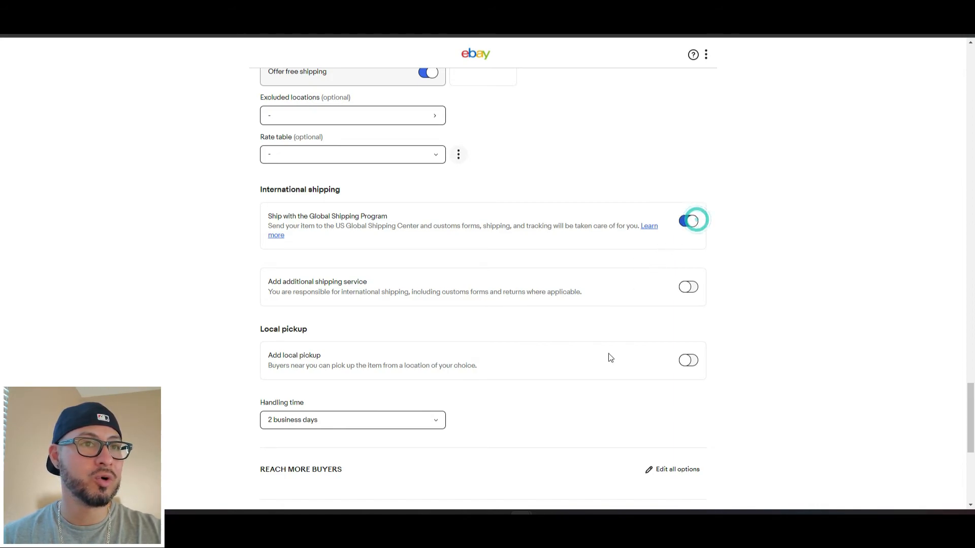
- Enable local pickup for the listing template
scroll(559, 336, "down", 2)
left_click(689, 259)
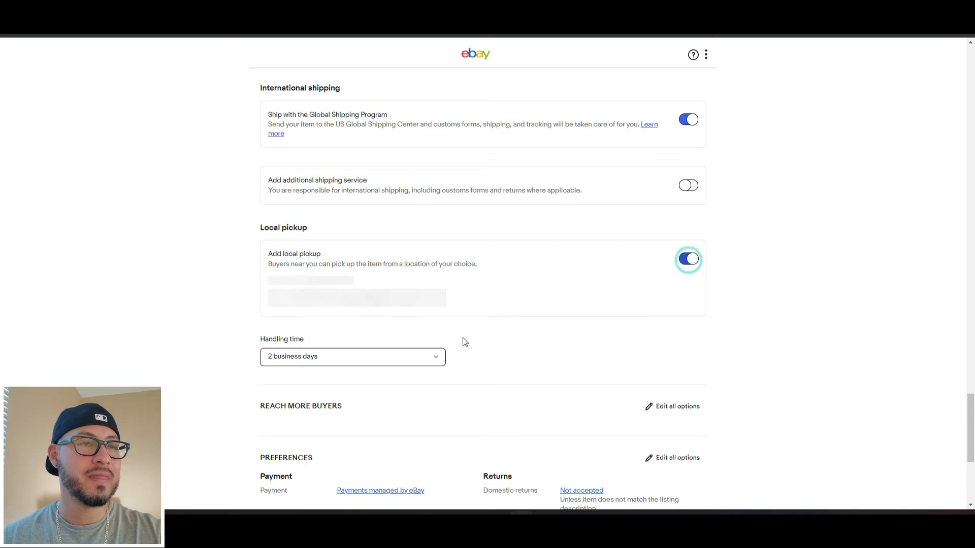
scroll(545, 234, "down", 2)
- Review the international, domestic and local pickup shipping settings of the template
scroll(546, 233, "up", 3)
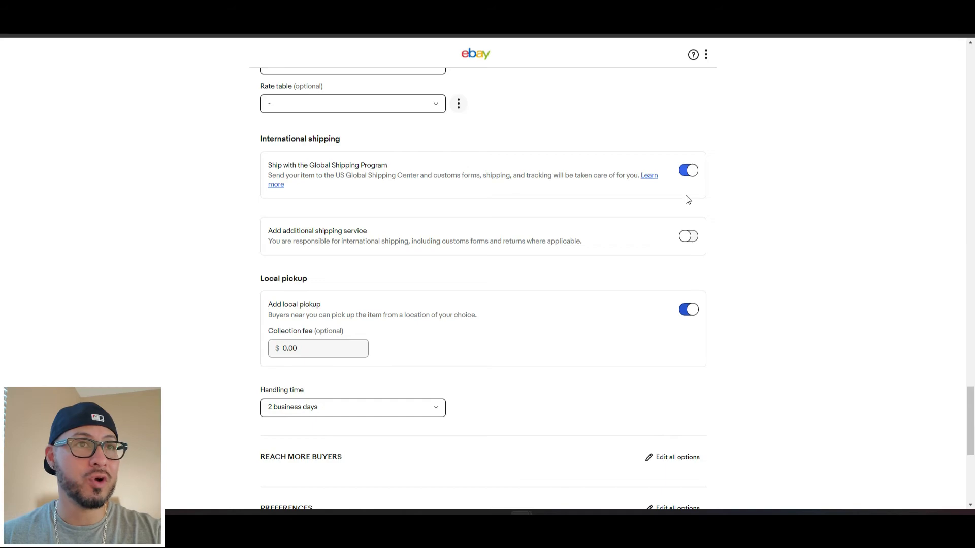
left_click_drag(548, 176, 552, 175)
left_click(587, 251)
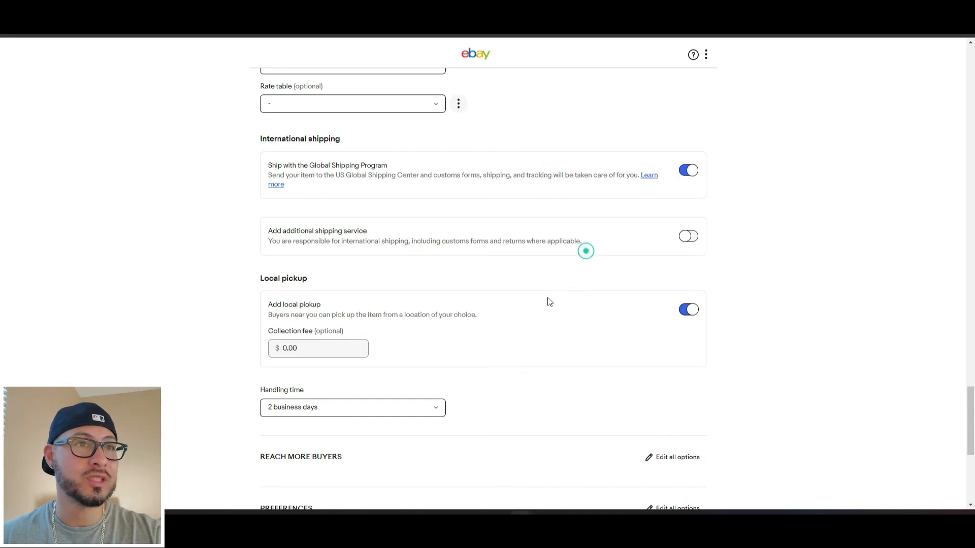
scroll(605, 351, "up", 4)
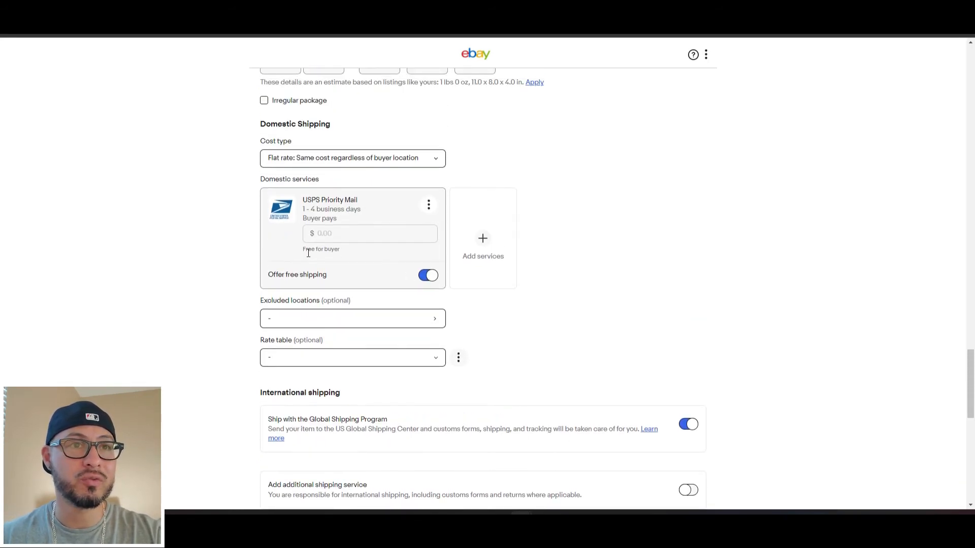
scroll(458, 351, "up", 1)
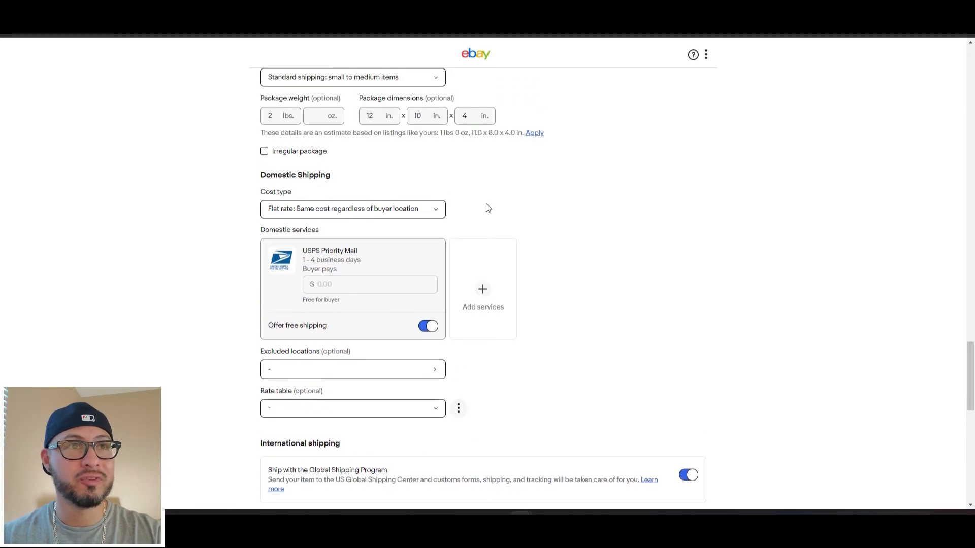
scroll(561, 332, "down", 3)
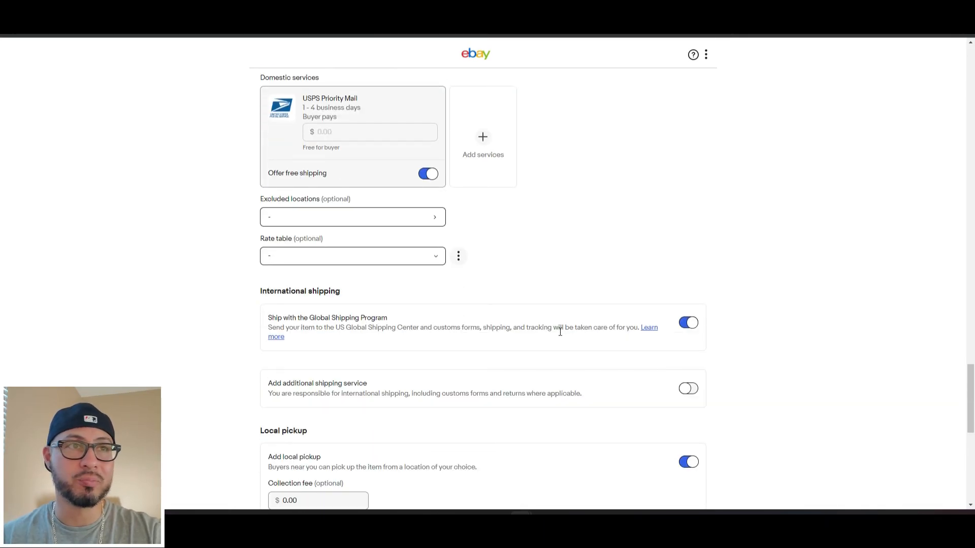
scroll(561, 333, "down", 1)
- Set domestic returns to Accepted within 30 days, with return shipping paid by the buyer and money back as the refund method
scroll(559, 334, "down", 6)
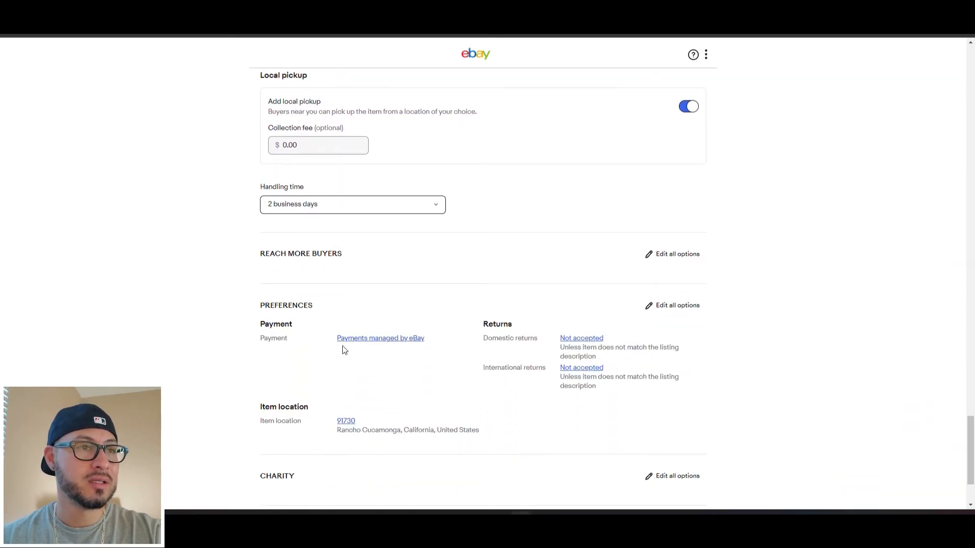
left_click(586, 338)
left_click(366, 123)
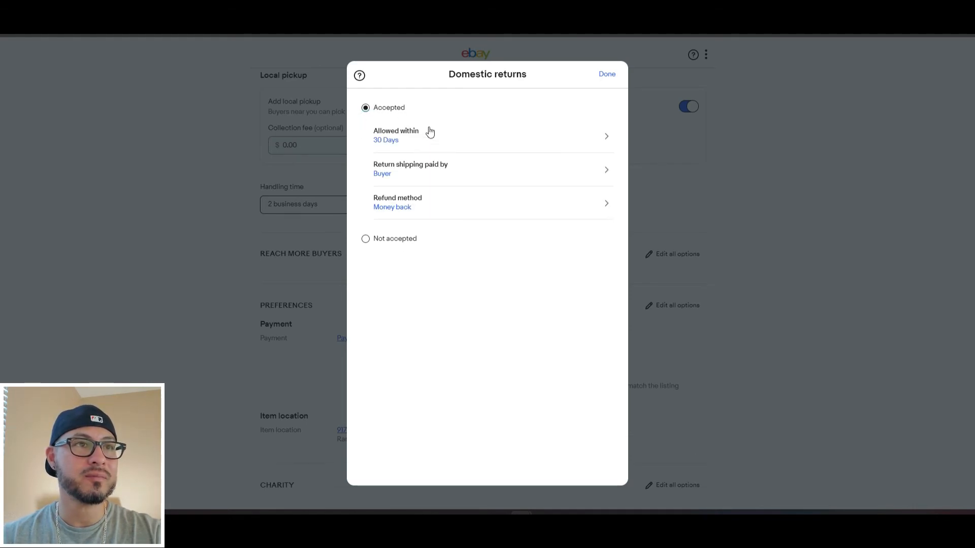
left_click(425, 178)
left_click(604, 80)
scroll(620, 374, "down", 2)
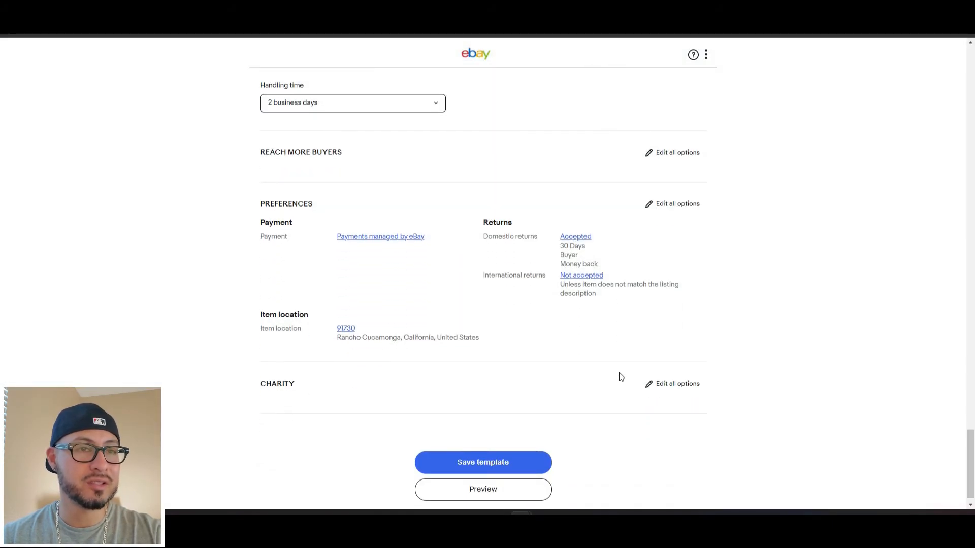
- Preview the template's listing, examine its item specifics and description text, and close the preview
scroll(623, 373, "down", 1)
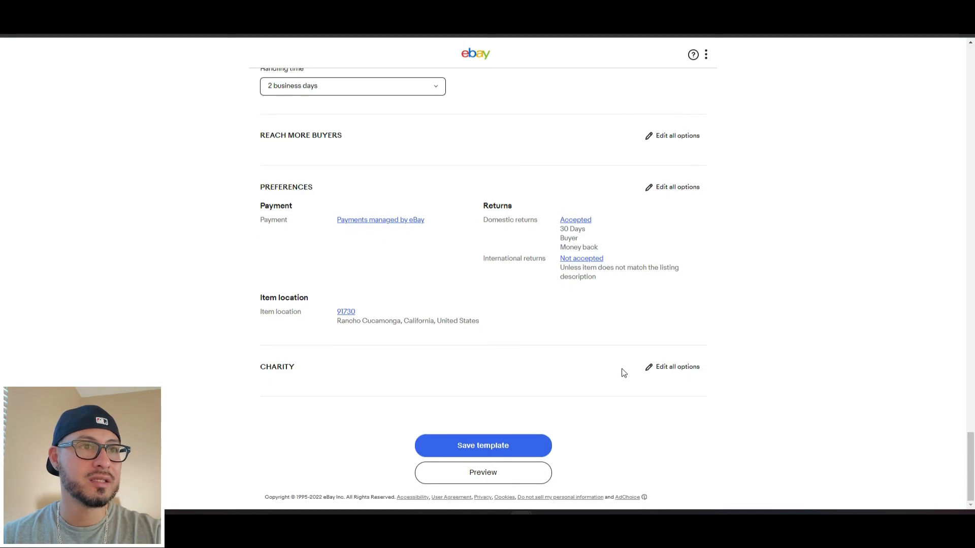
left_click(501, 480)
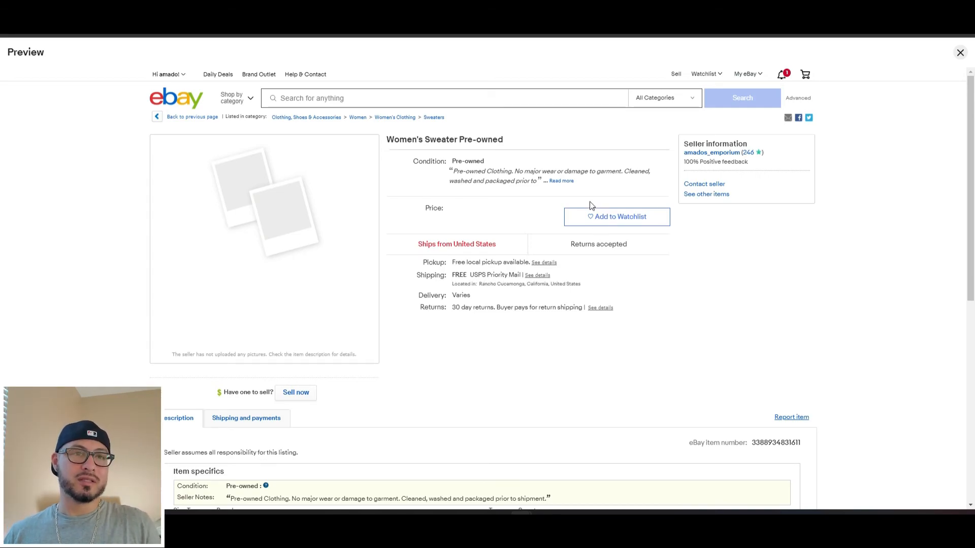
scroll(464, 281, "down", 5)
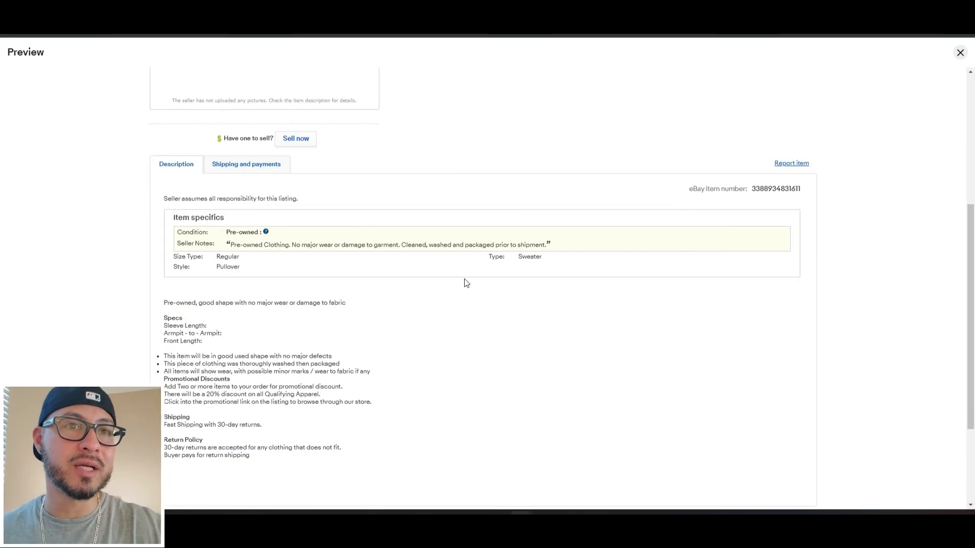
left_click_drag(288, 456, 156, 310)
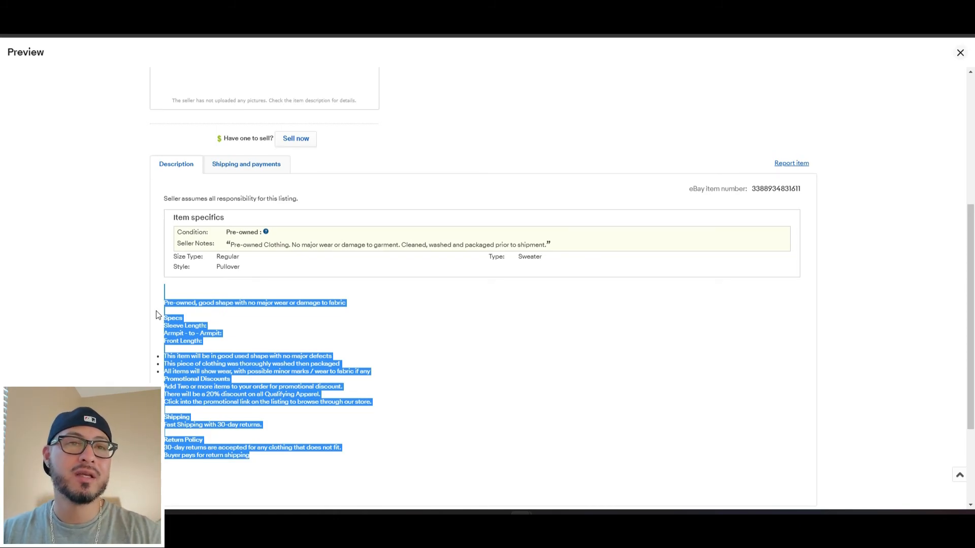
left_click(236, 346)
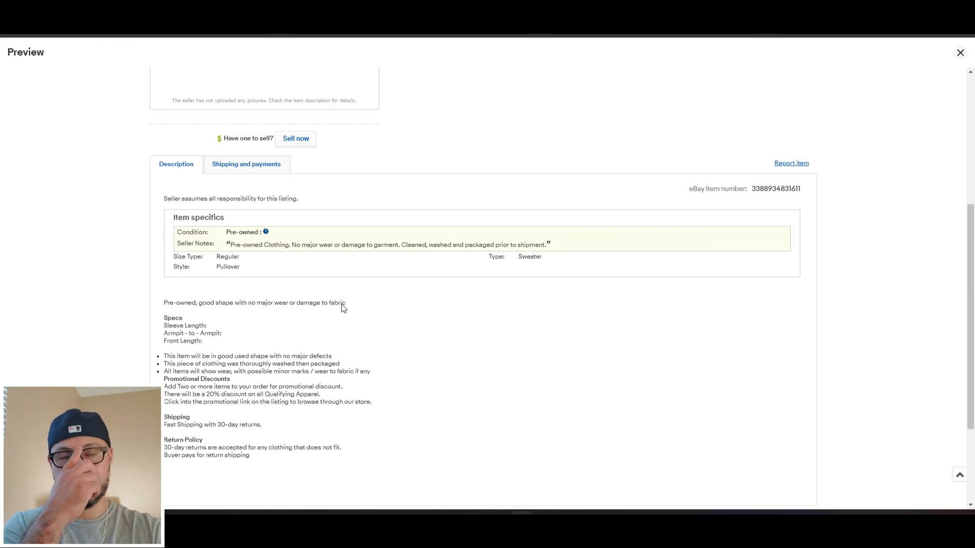
left_click(960, 52)
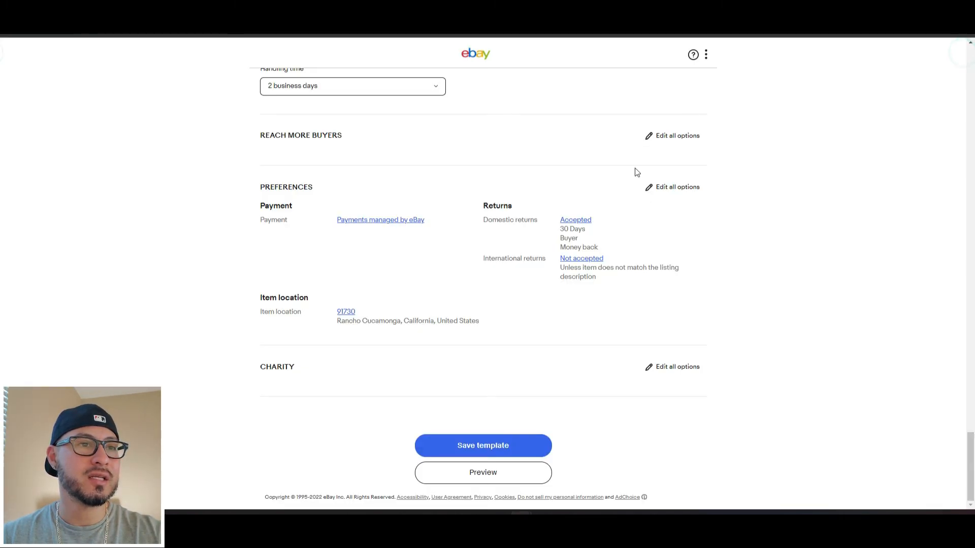
- Save the listing template and return to the list of listing templates
left_click(507, 447)
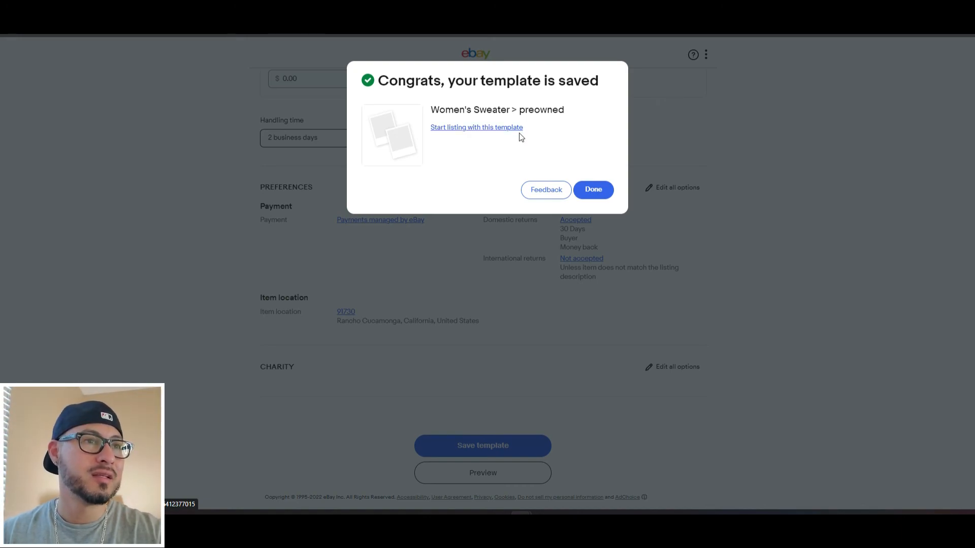
left_click(603, 192)
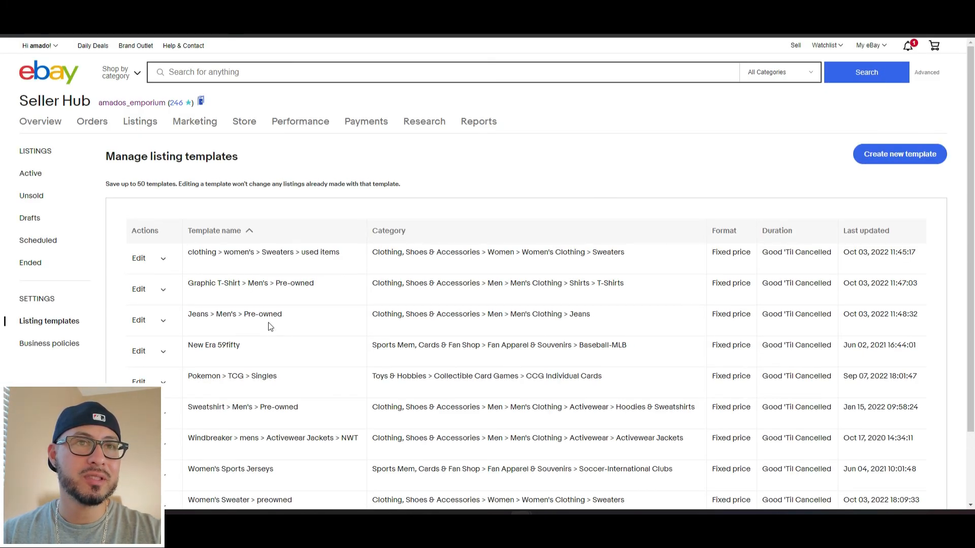
- Examine the template list and the actions offered for the "Women's Sweater > preowned" and "New Era 59fifty" templates
scroll(269, 325, "down", 2)
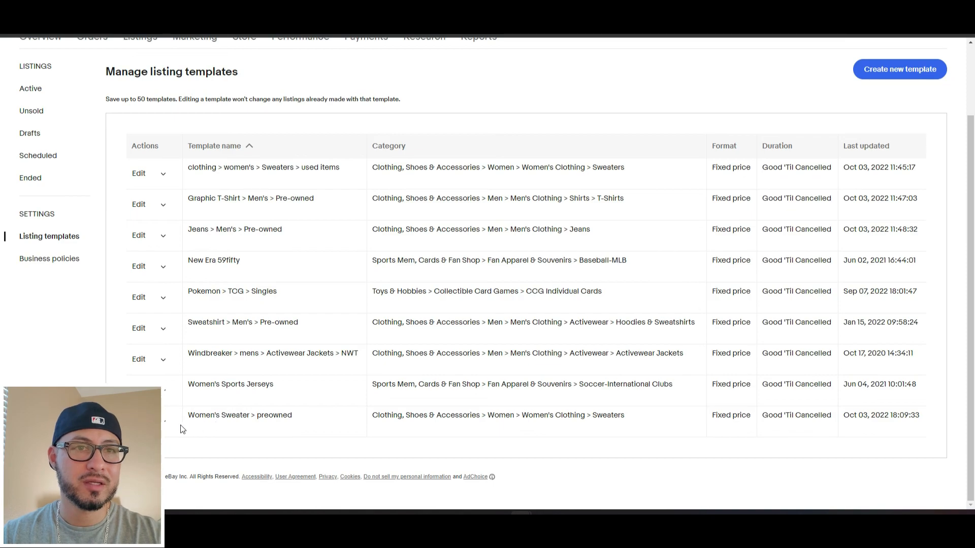
left_click(165, 423)
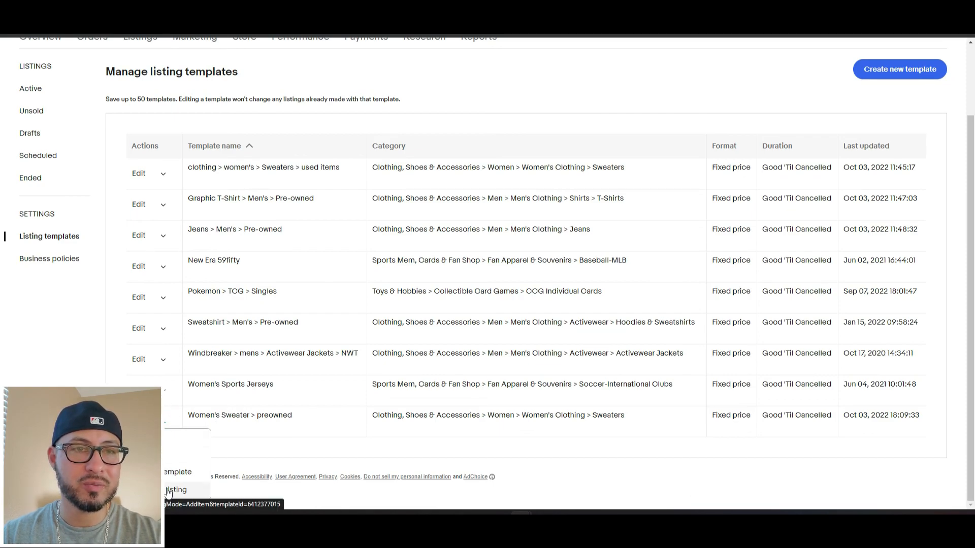
left_click(269, 421)
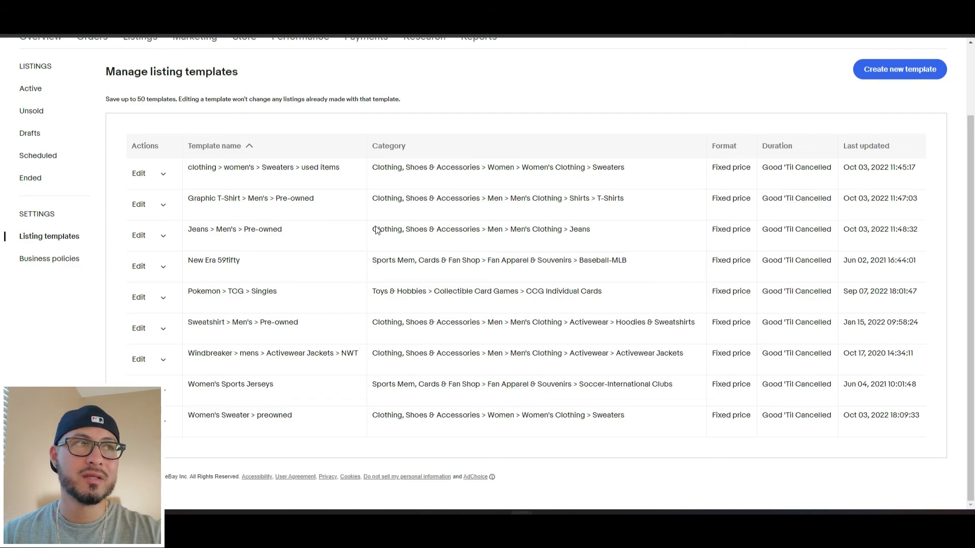
scroll(345, 337, "up", 1)
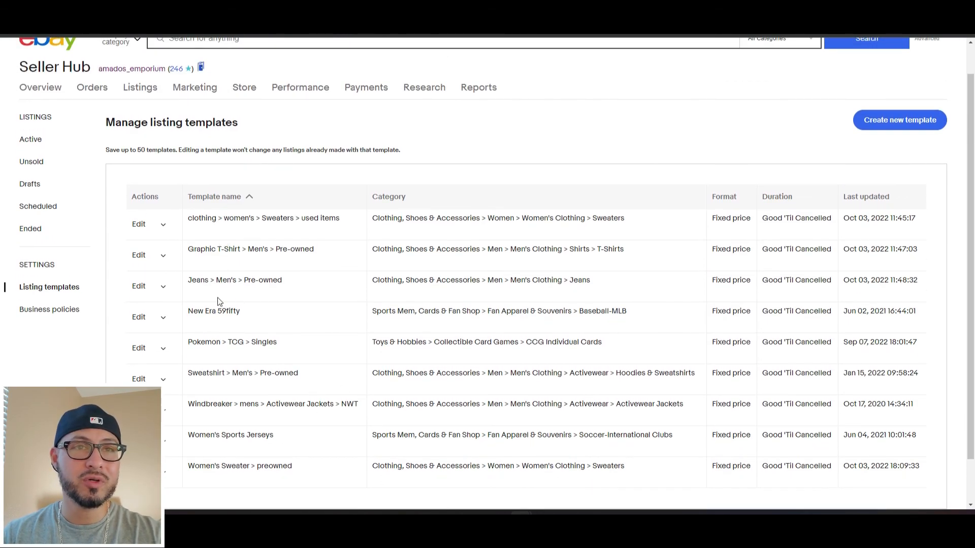
left_click(163, 317)
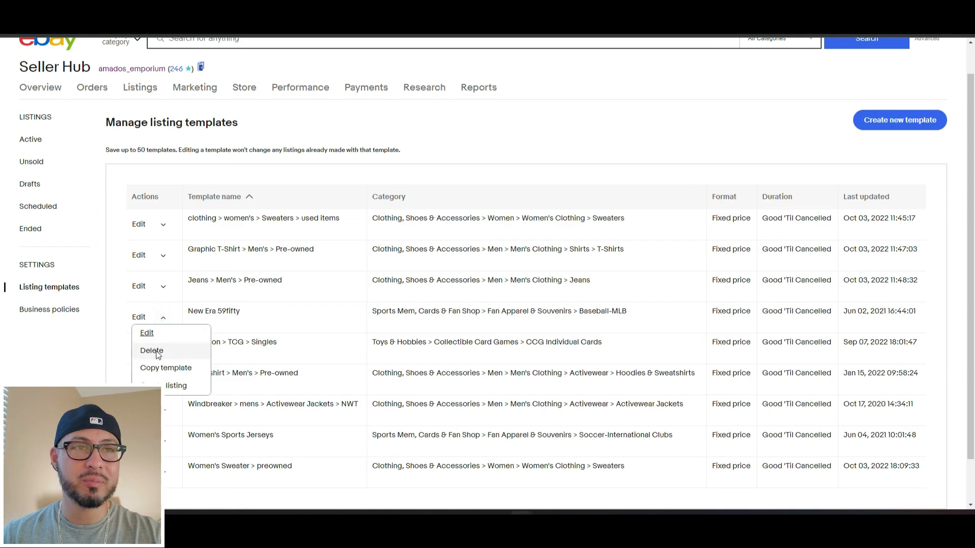
left_click(281, 326)
left_click(281, 326)
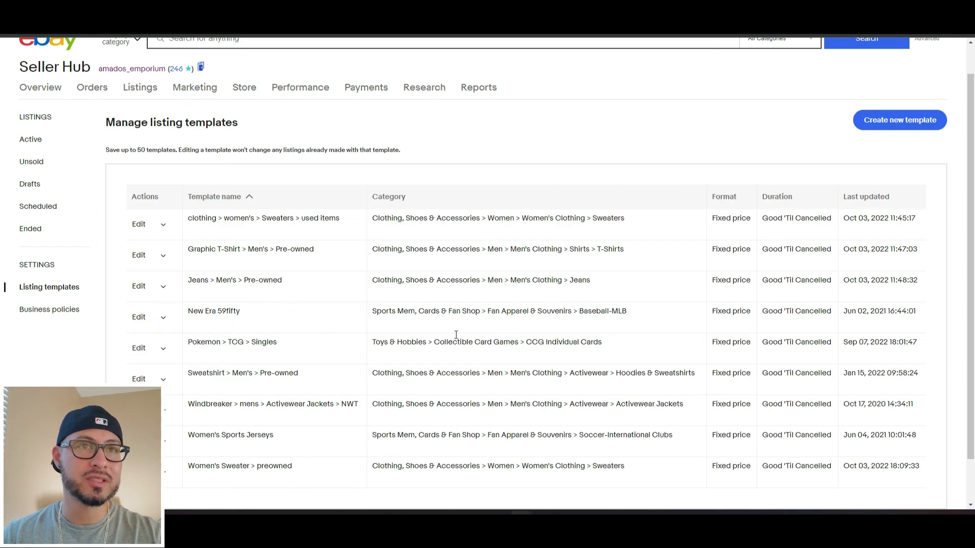
scroll(386, 459, "up", 1)
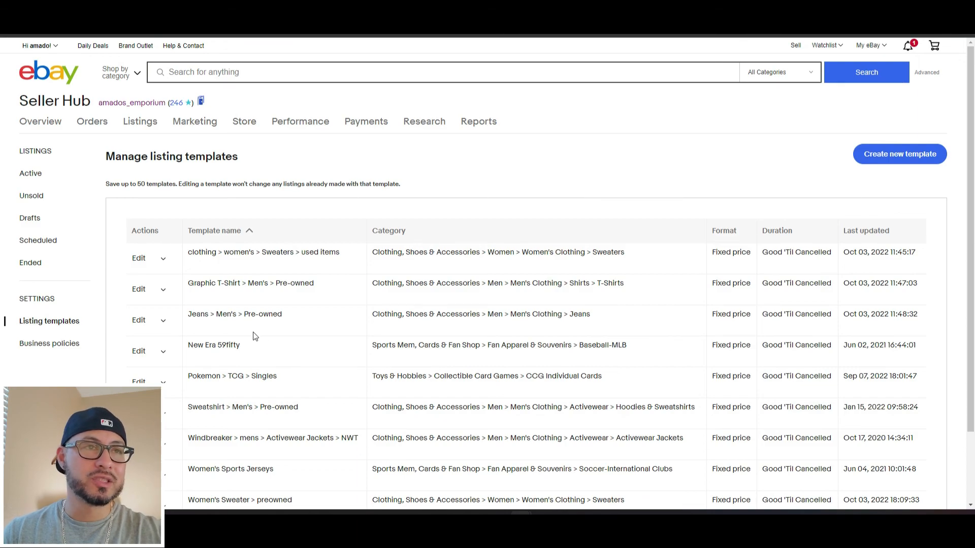
scroll(286, 340, "down", 2)
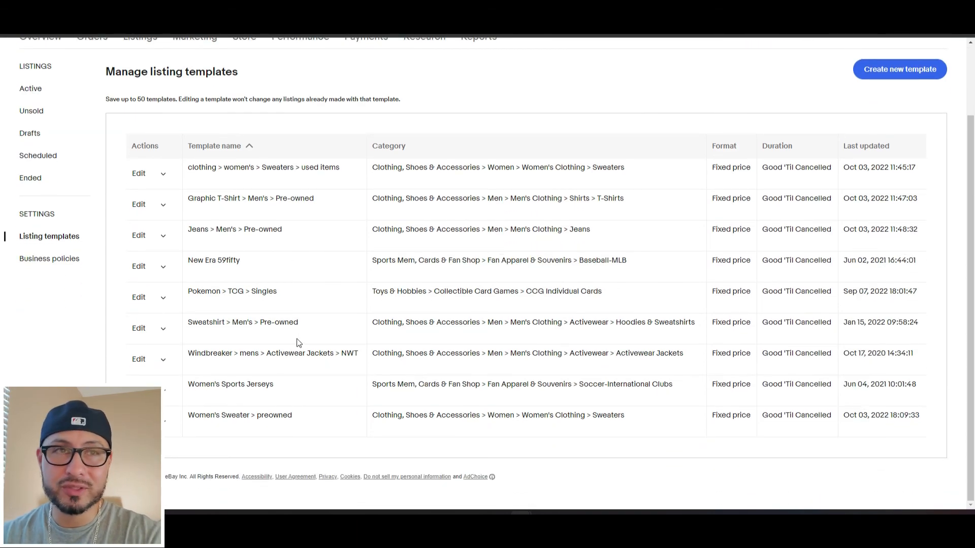